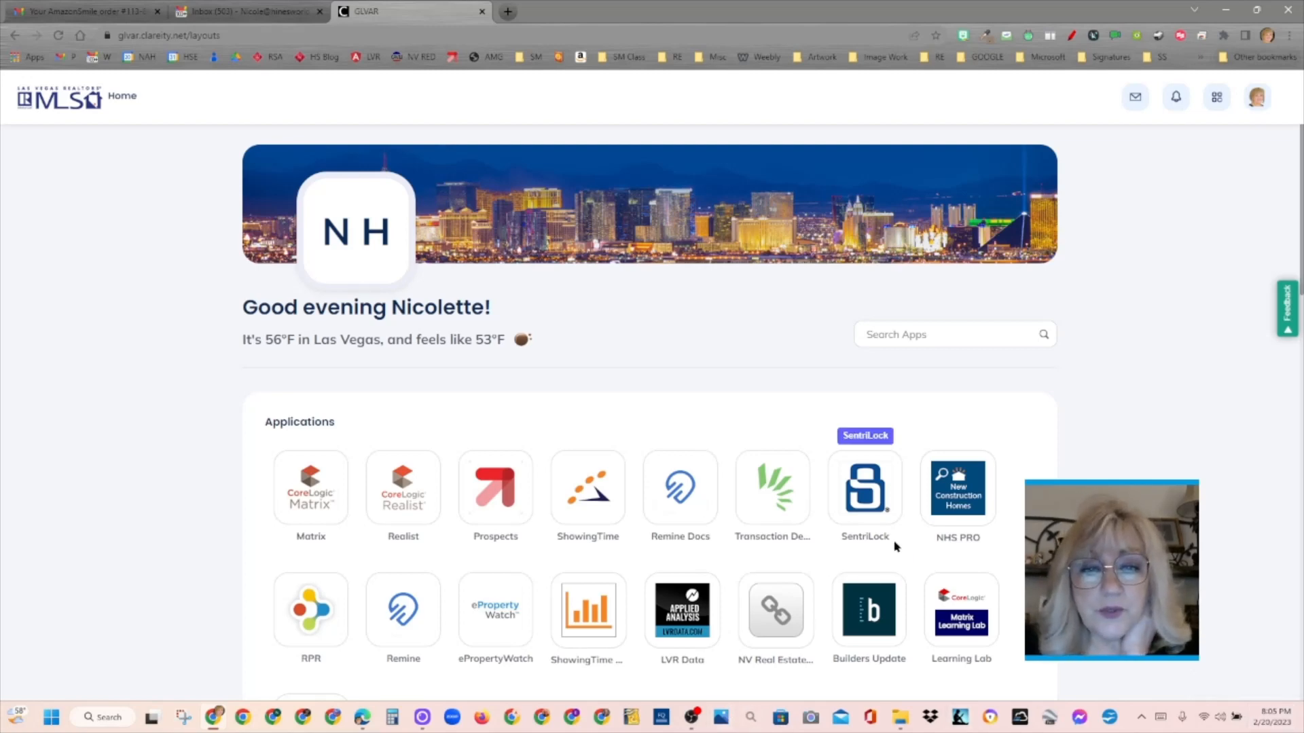
- Launch TransactionDesk from the MLS applications and start adding a new transaction in the transactions list
click(783, 504)
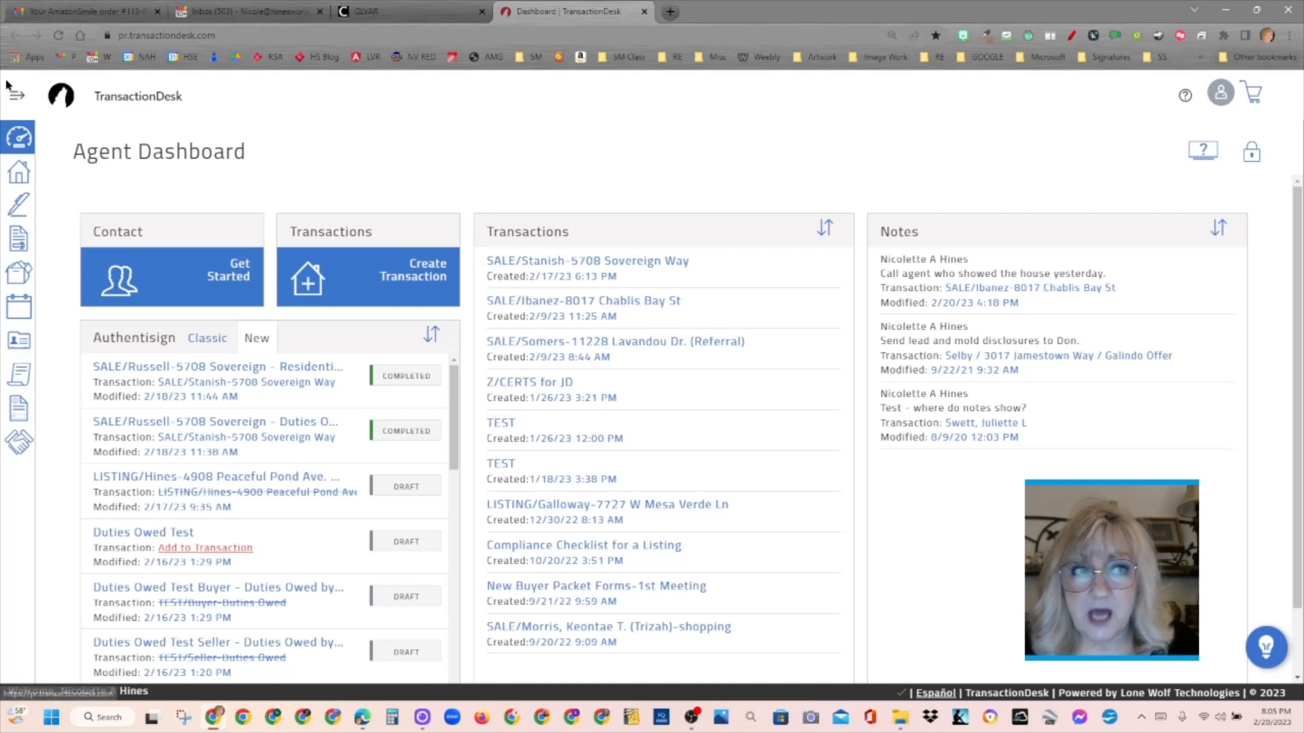
click(19, 175)
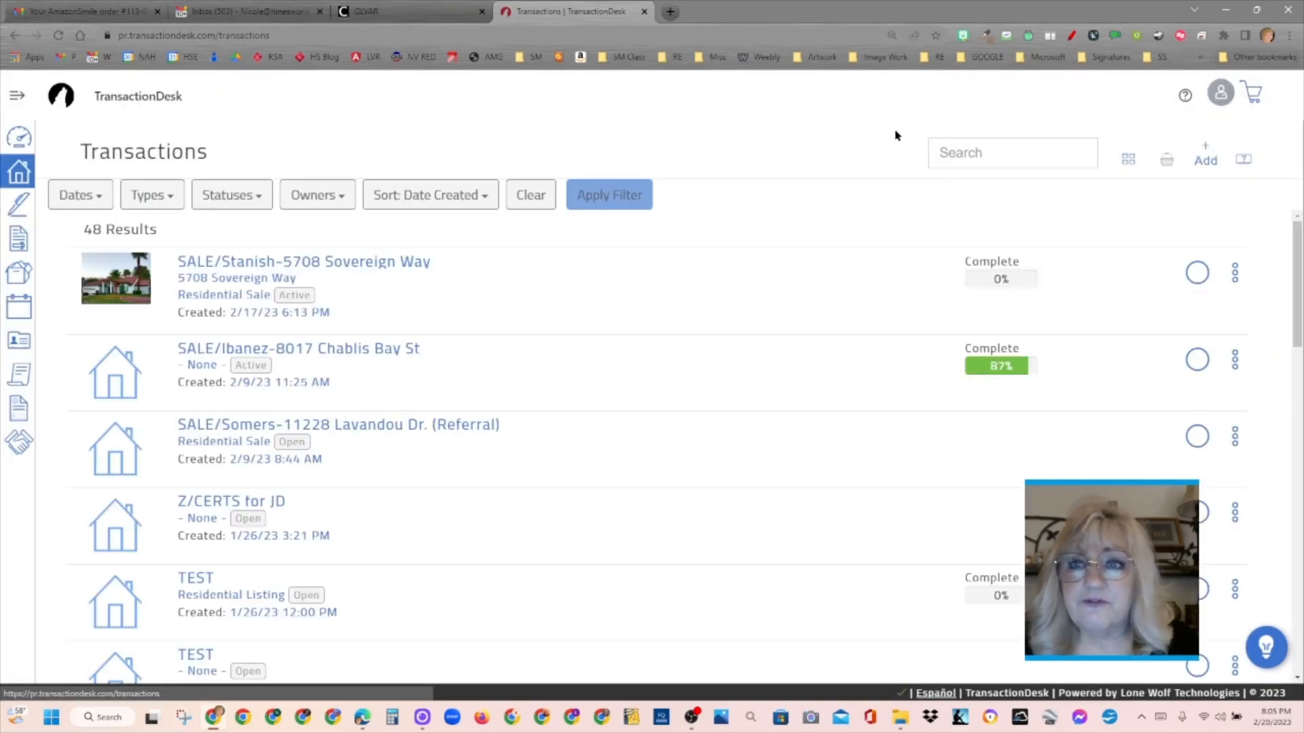
click(1206, 146)
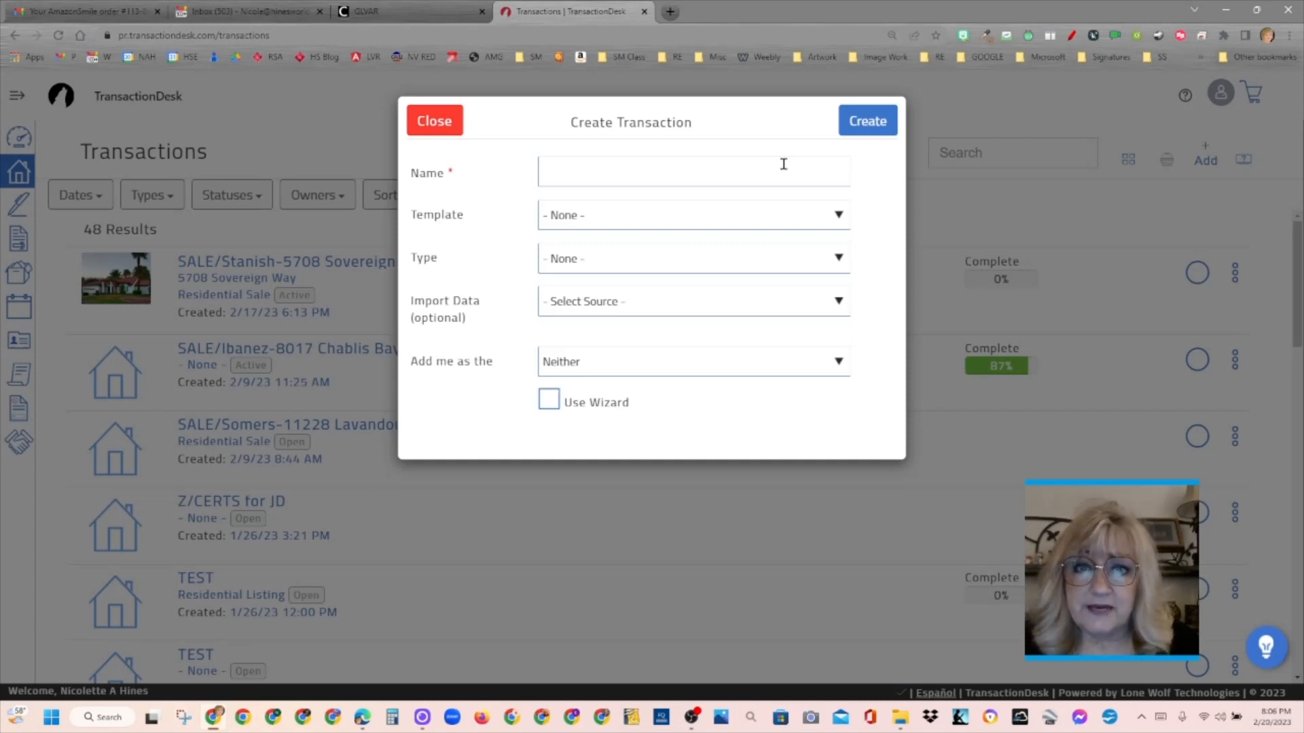
- Name the transaction LISTING/ followed by the seller's surname and the property's street address, and choose the HSE Listing Packet (by JD) template
click(709, 172)
text(L)
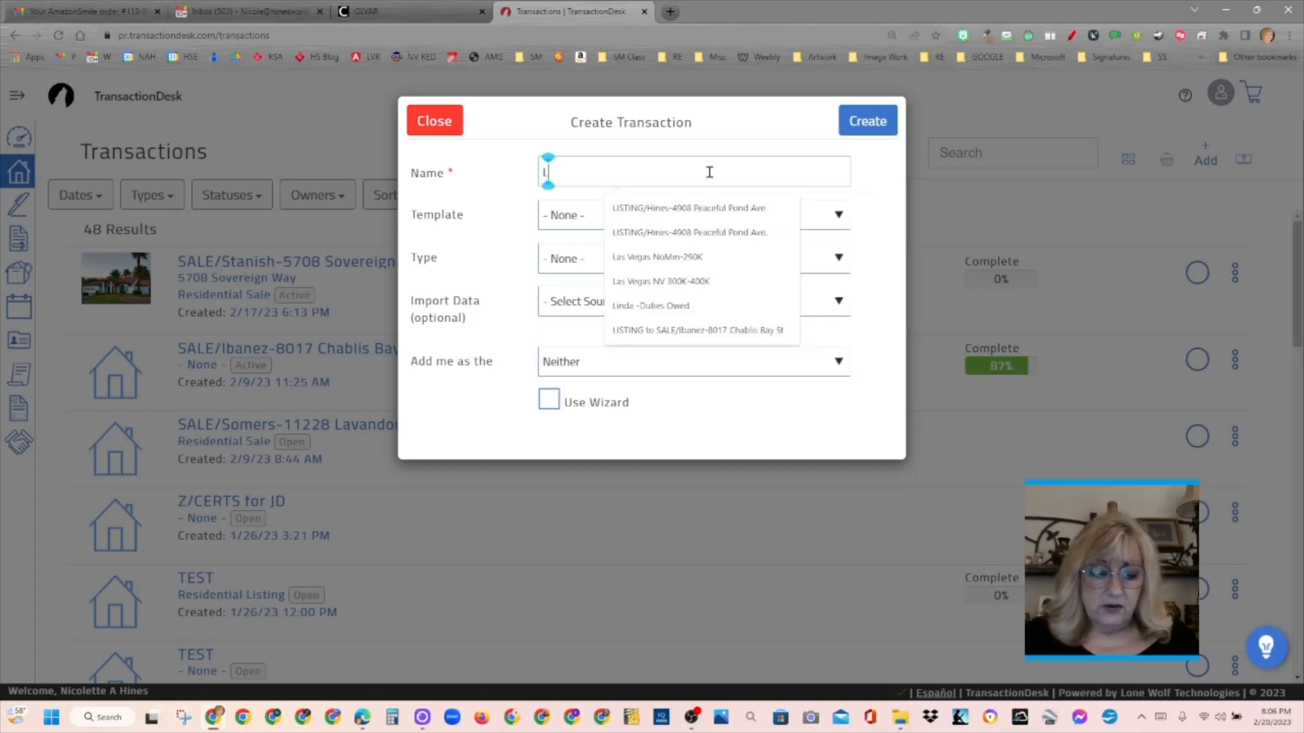
text(ISTING)
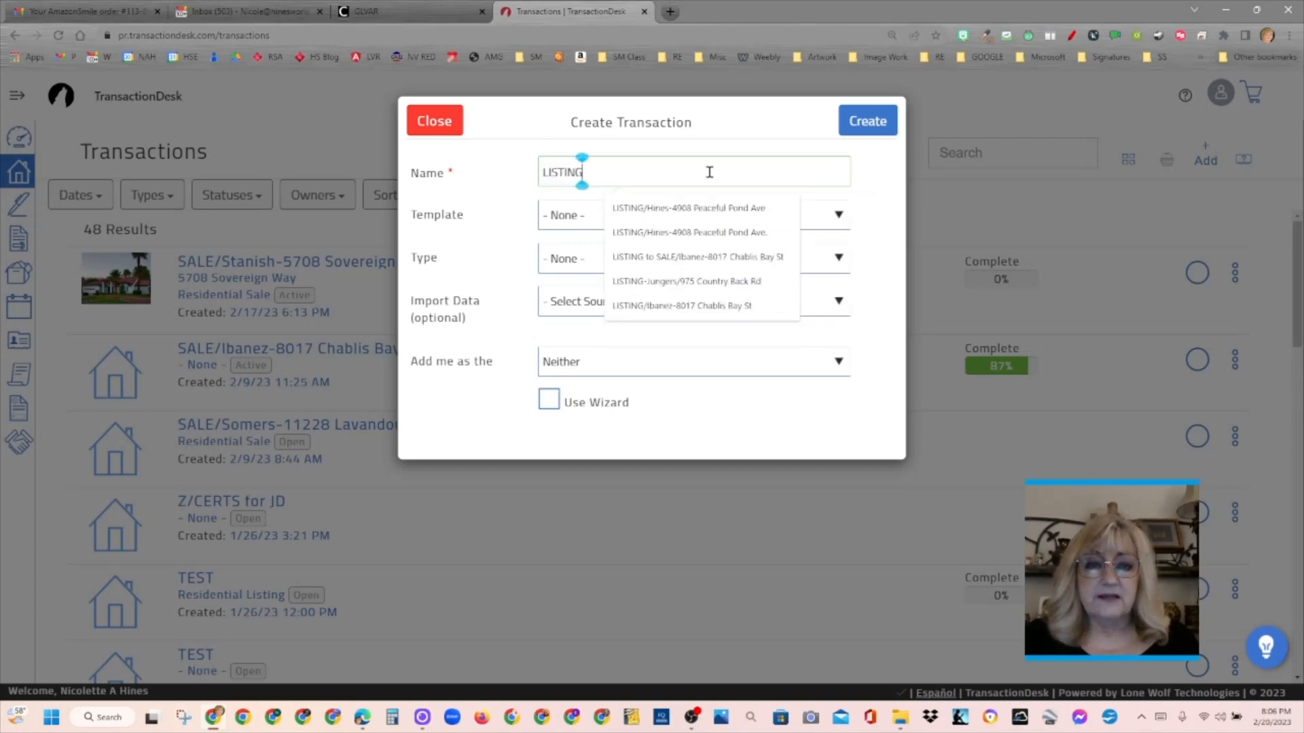
text(/)
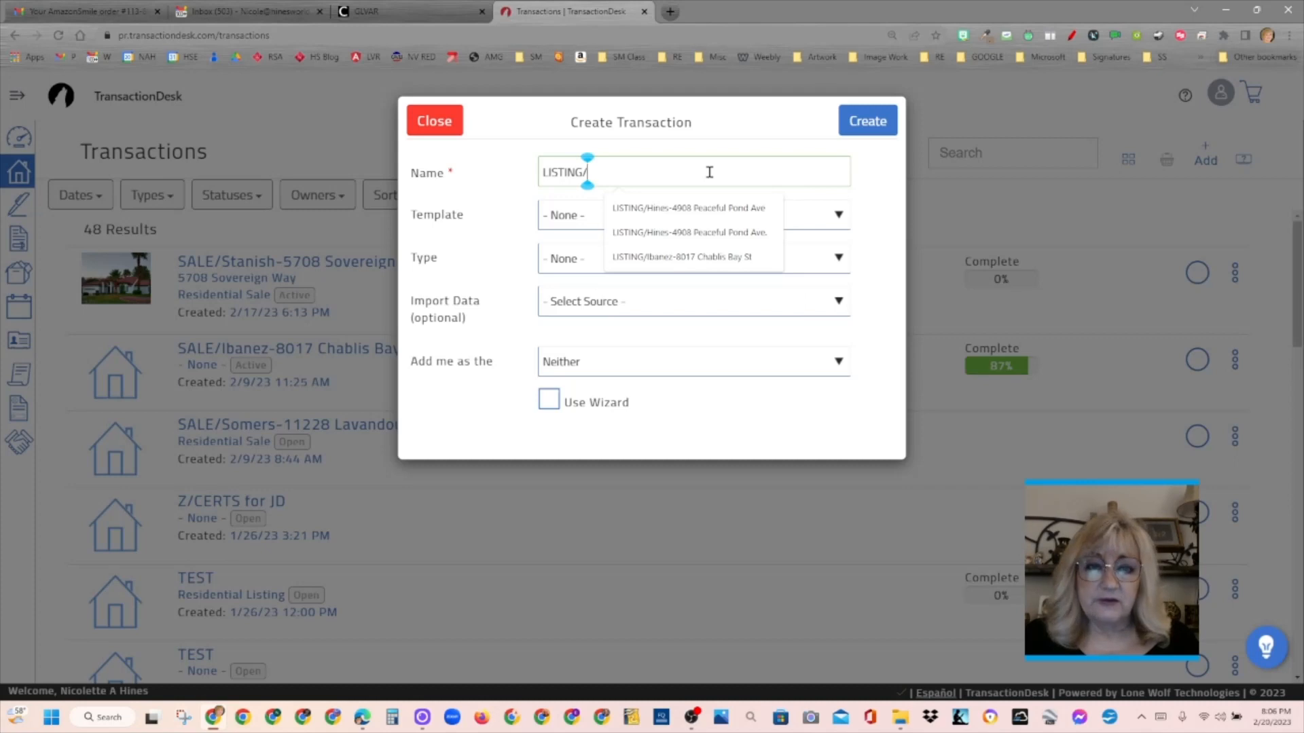
text(Hines)
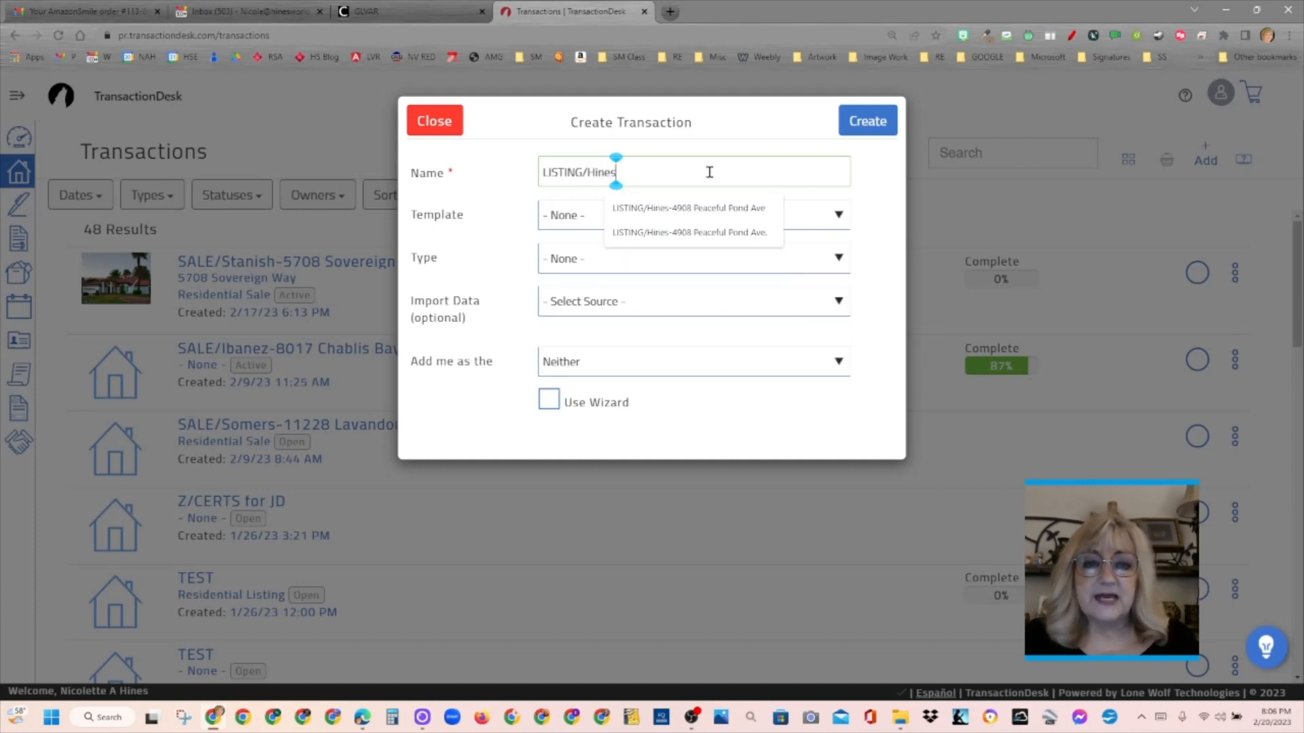
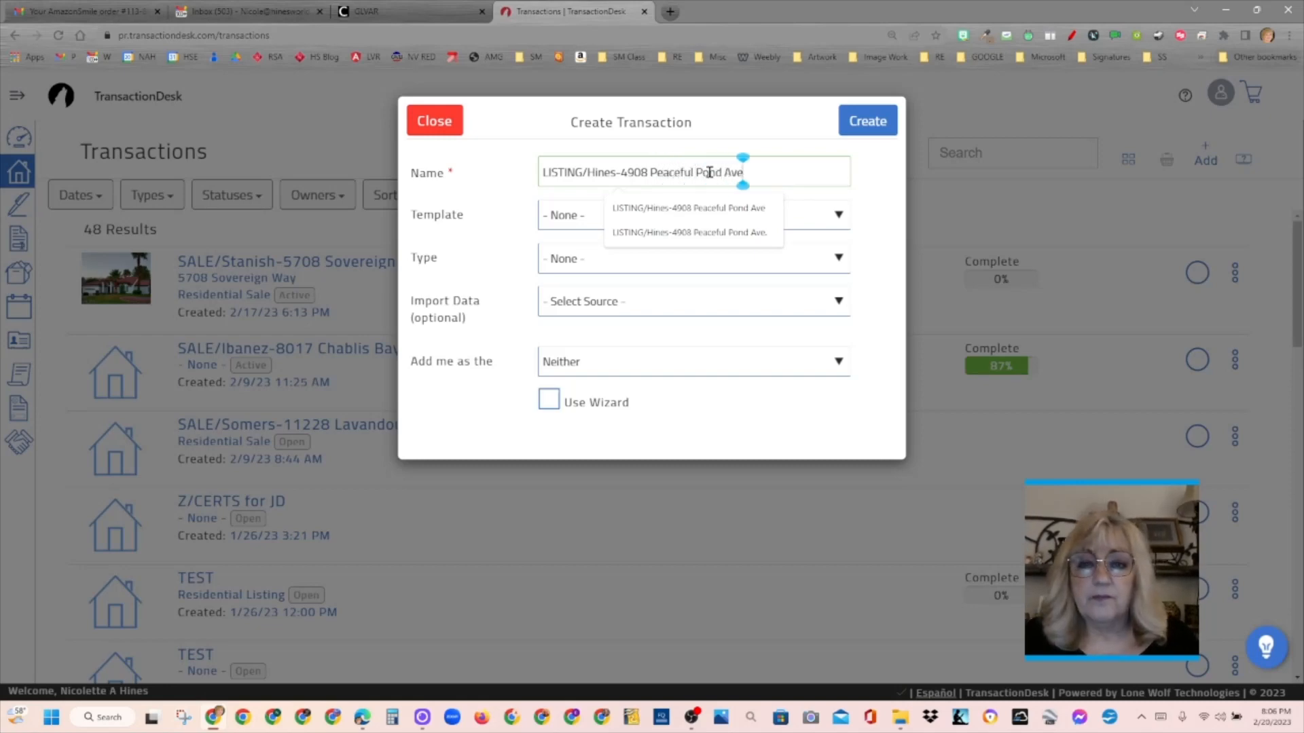
text(.)
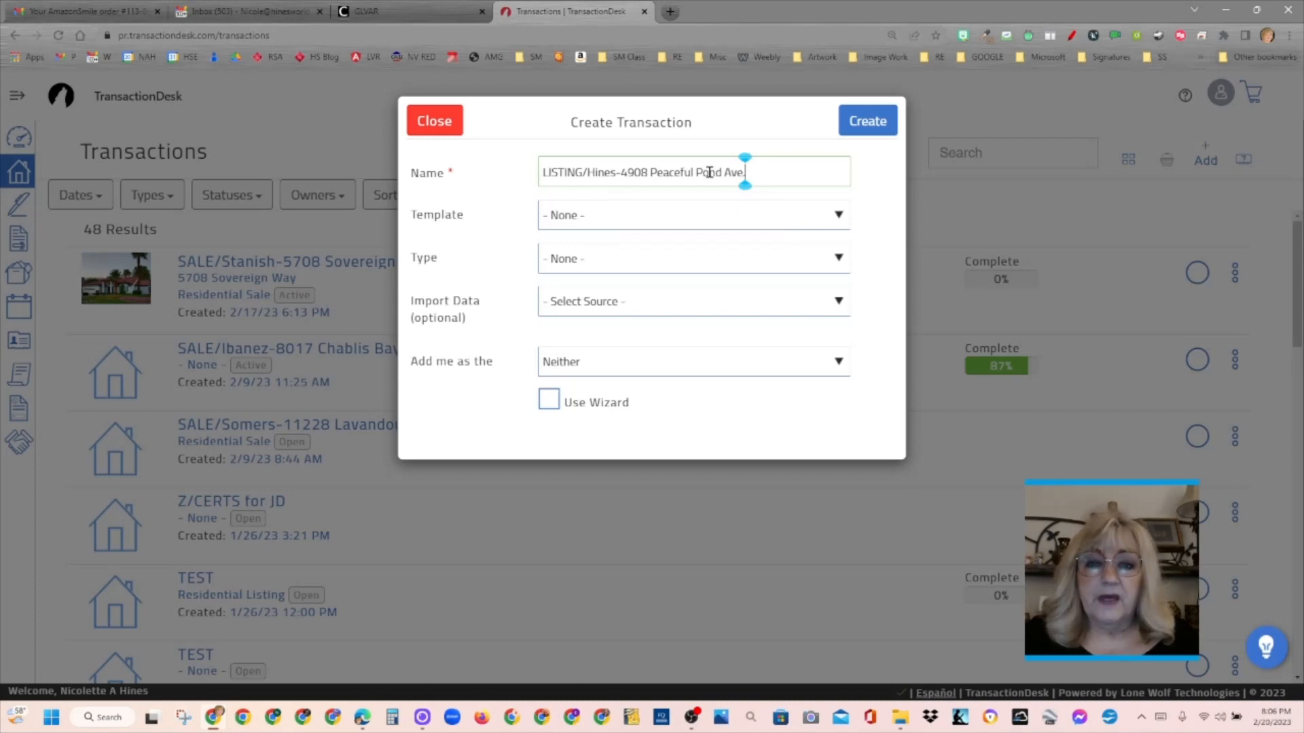
click(655, 216)
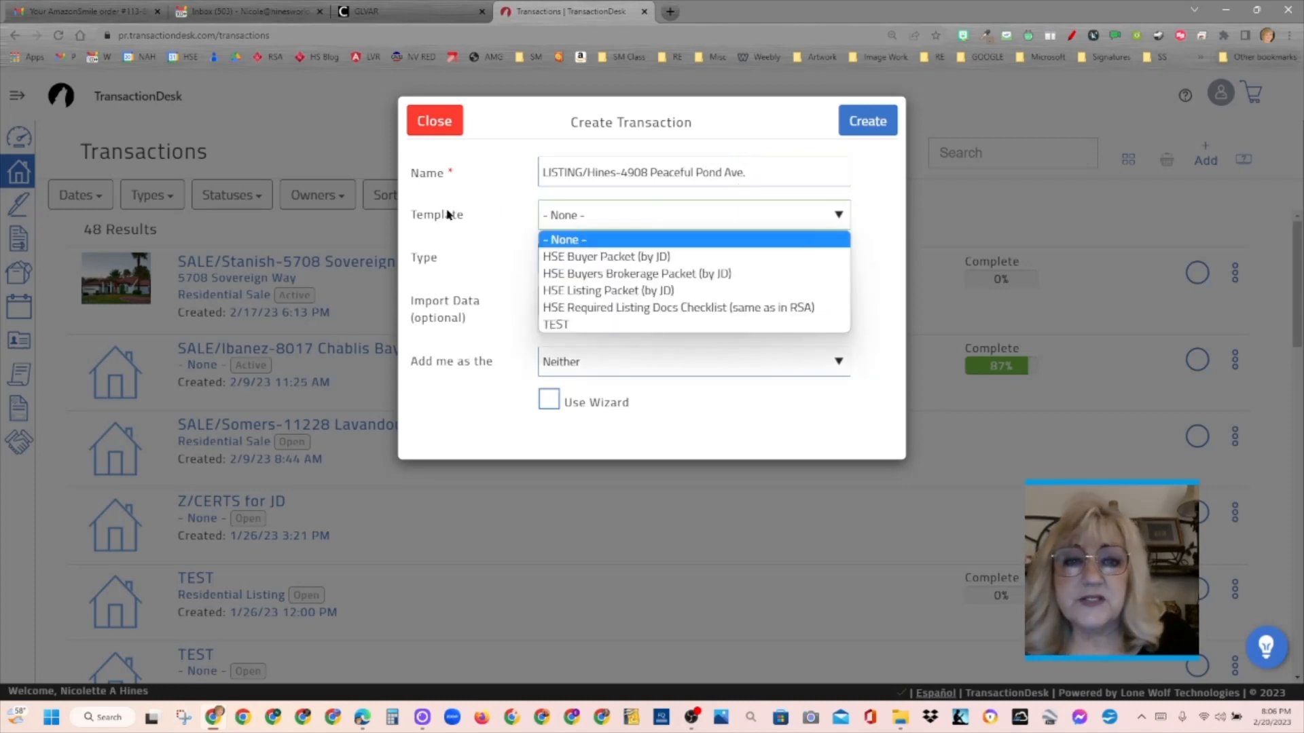
click(648, 292)
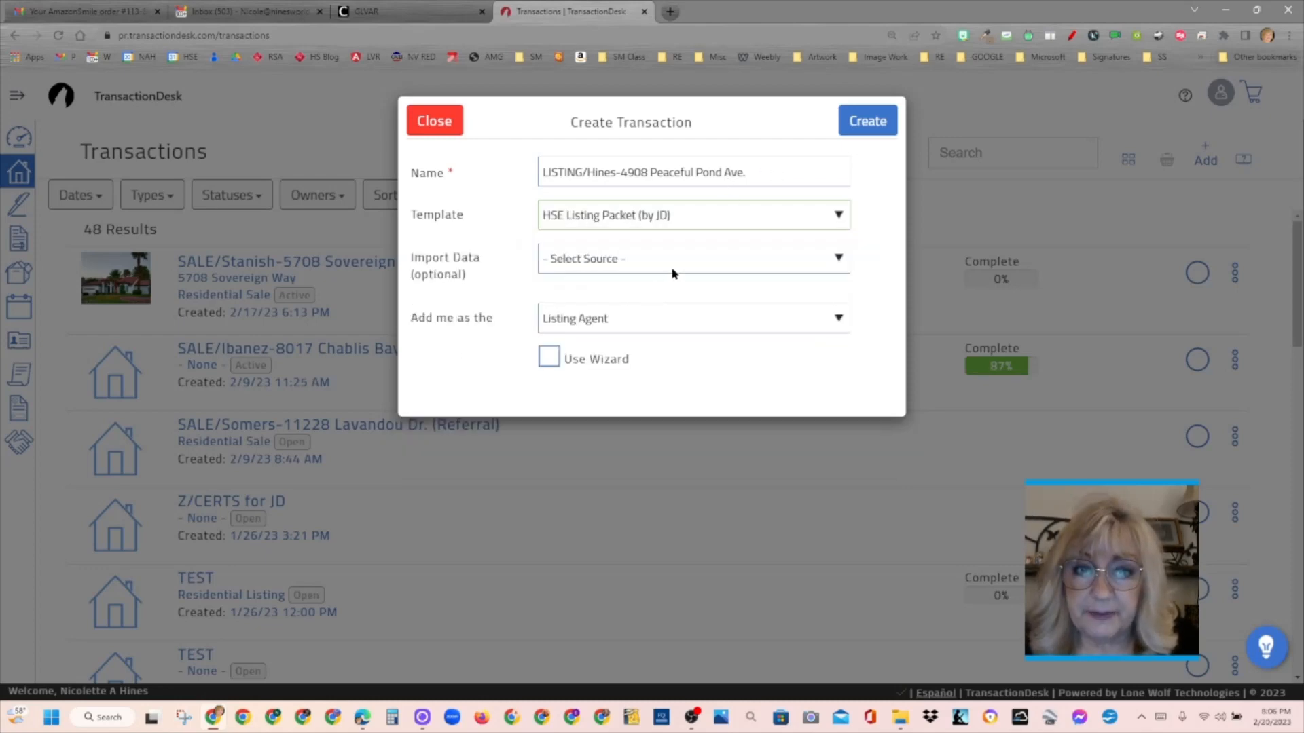
- Set the data import source to Realist (GLVAR) for Clark County and enter the property's tax ID
click(677, 273)
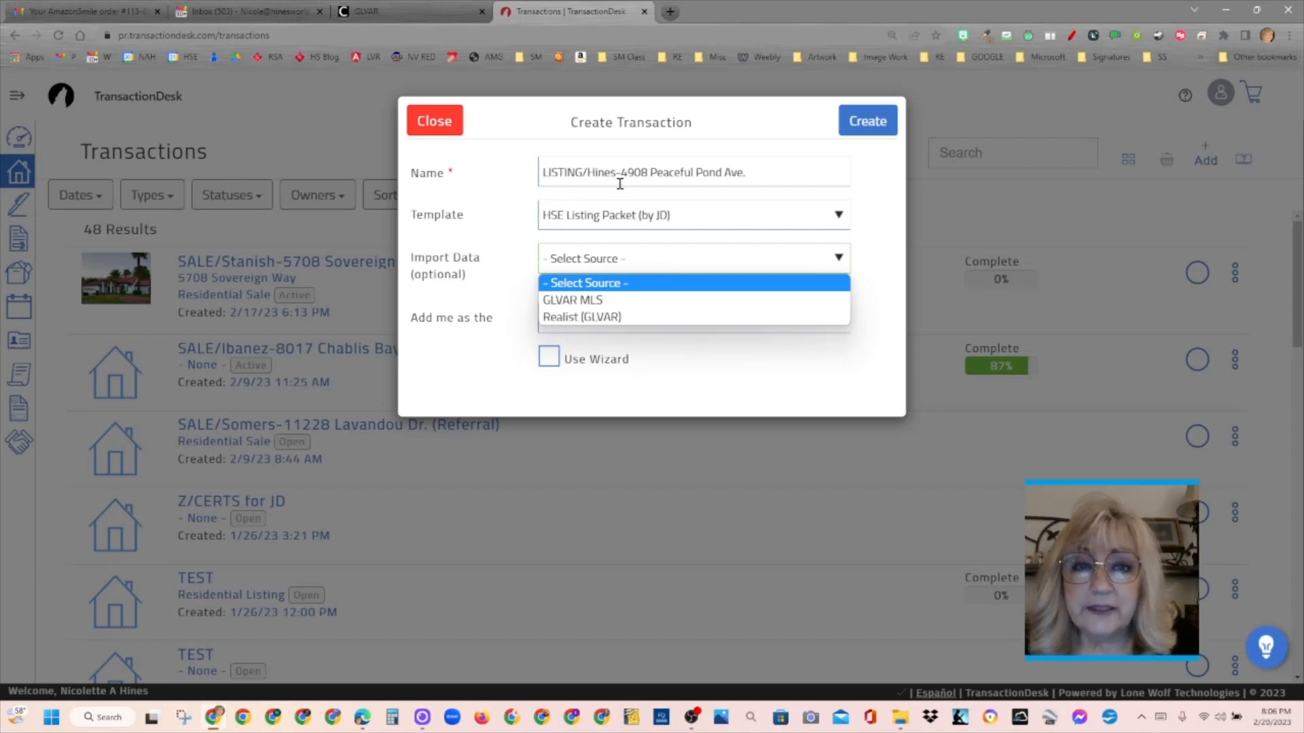
click(627, 326)
click(645, 300)
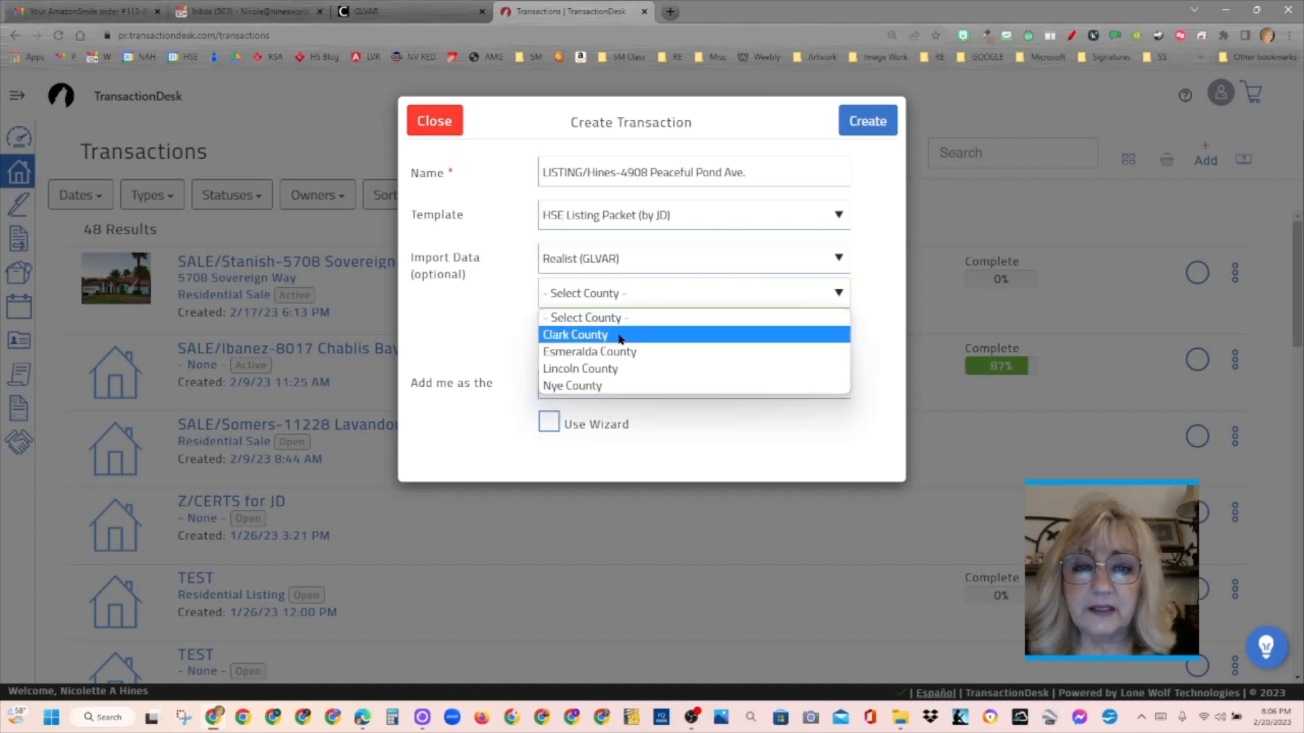
click(608, 335)
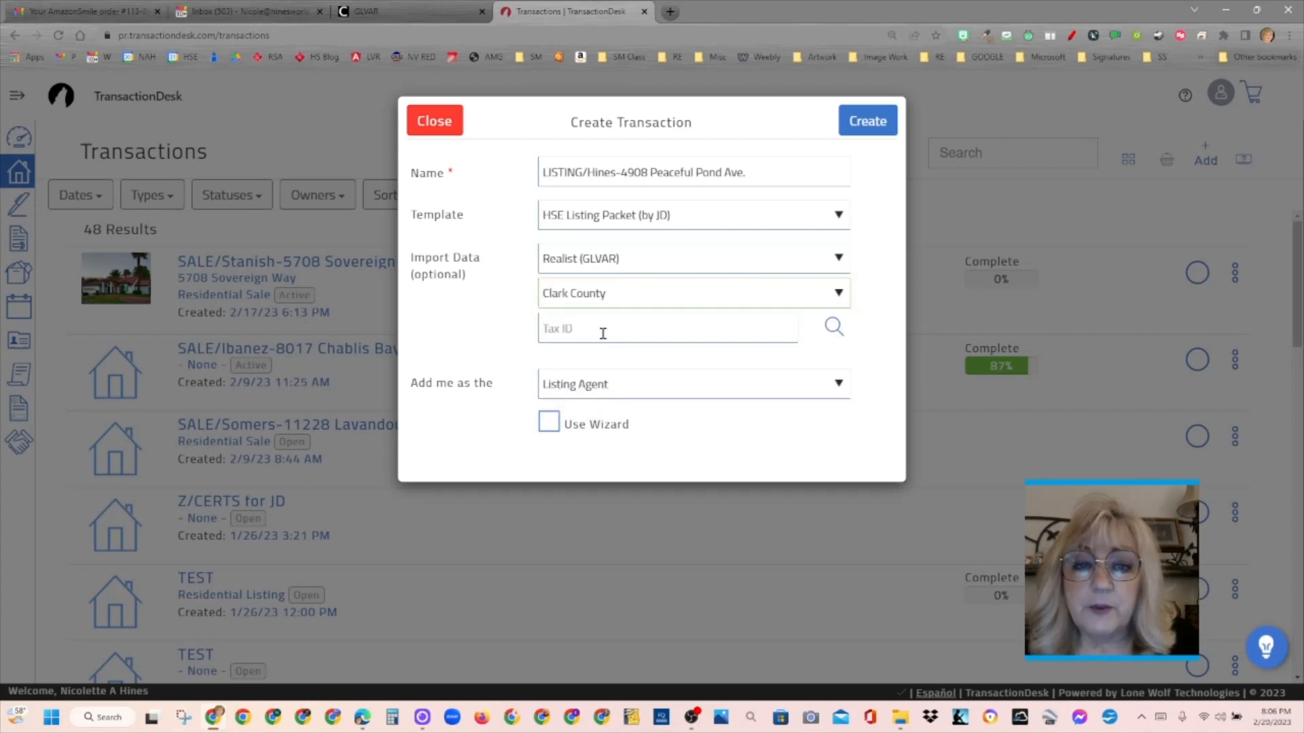
click(602, 333)
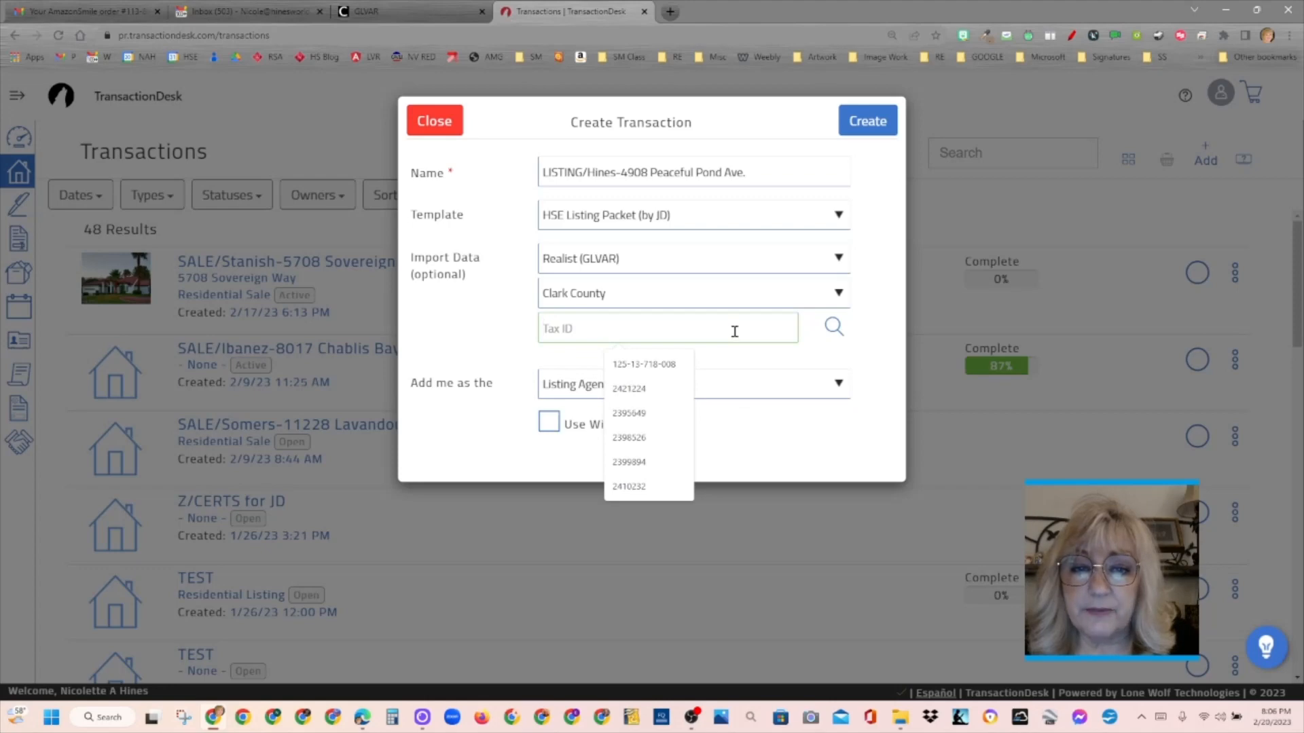
click(664, 367)
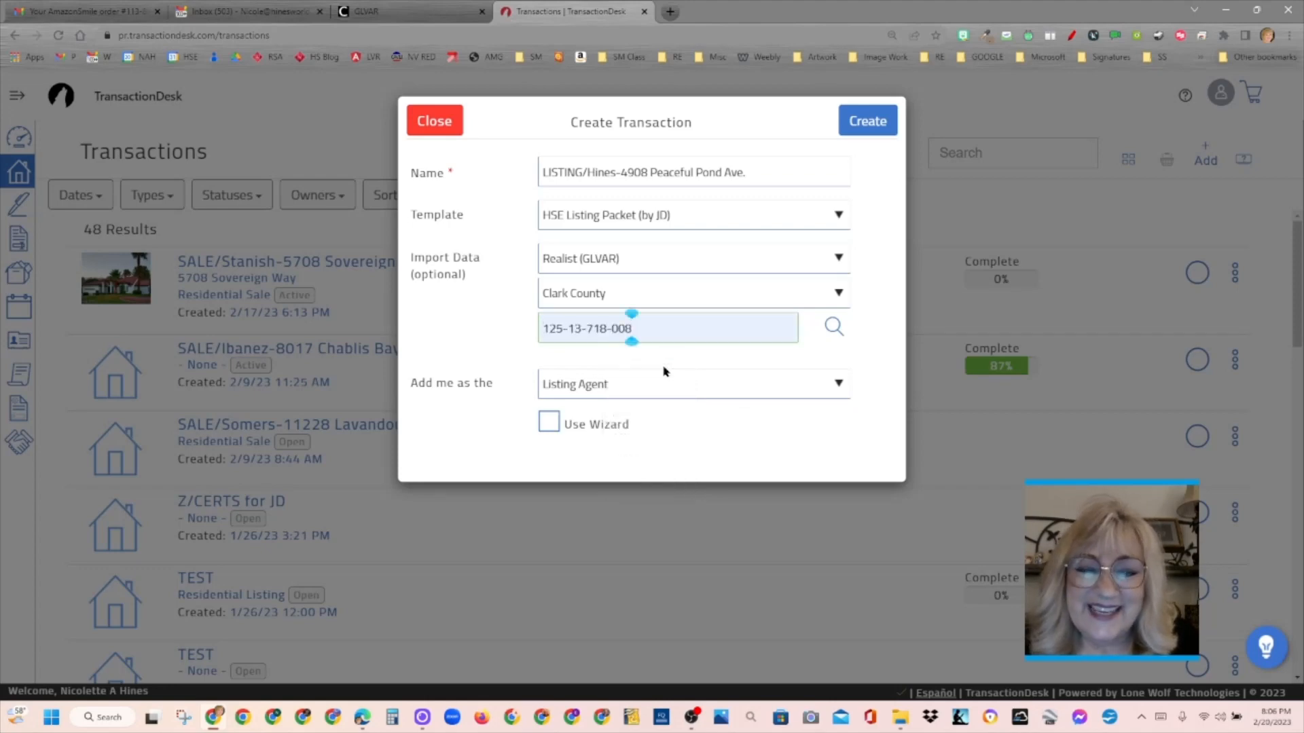
- Set the agent's own role on the transaction to Neither and create the transaction
click(630, 391)
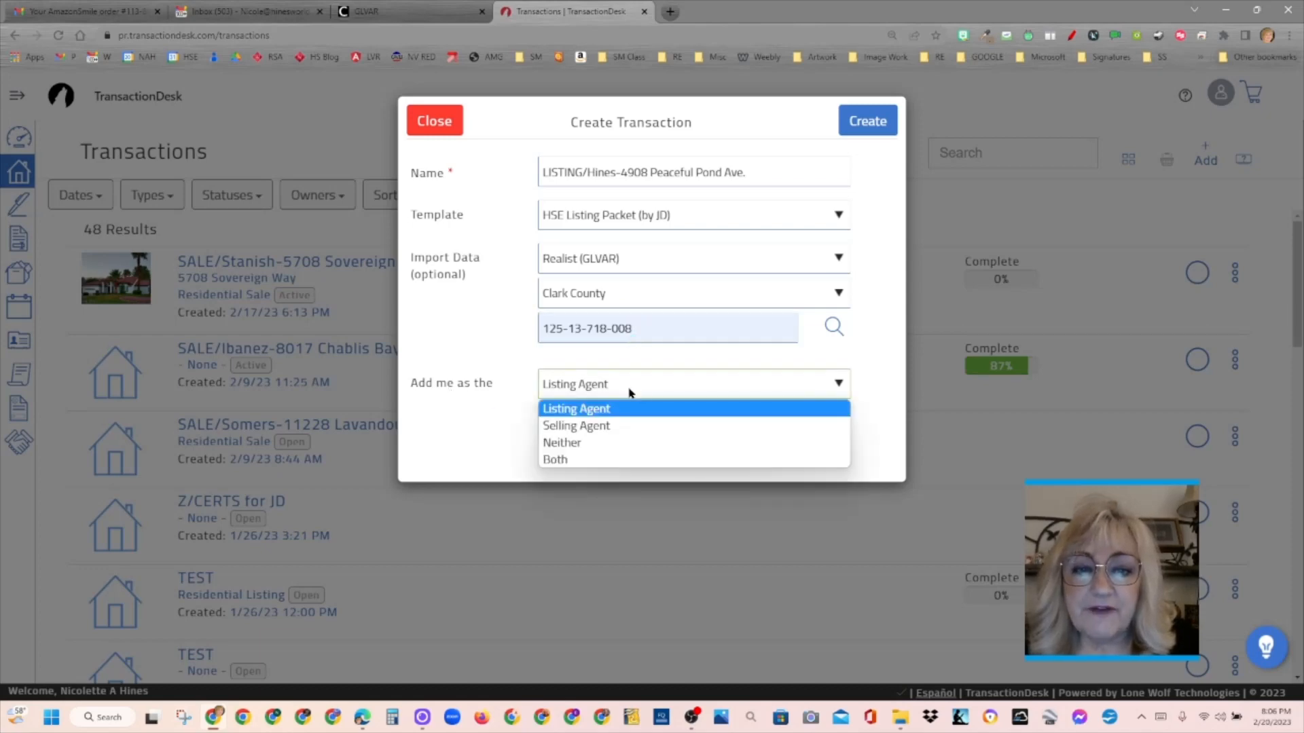
click(587, 449)
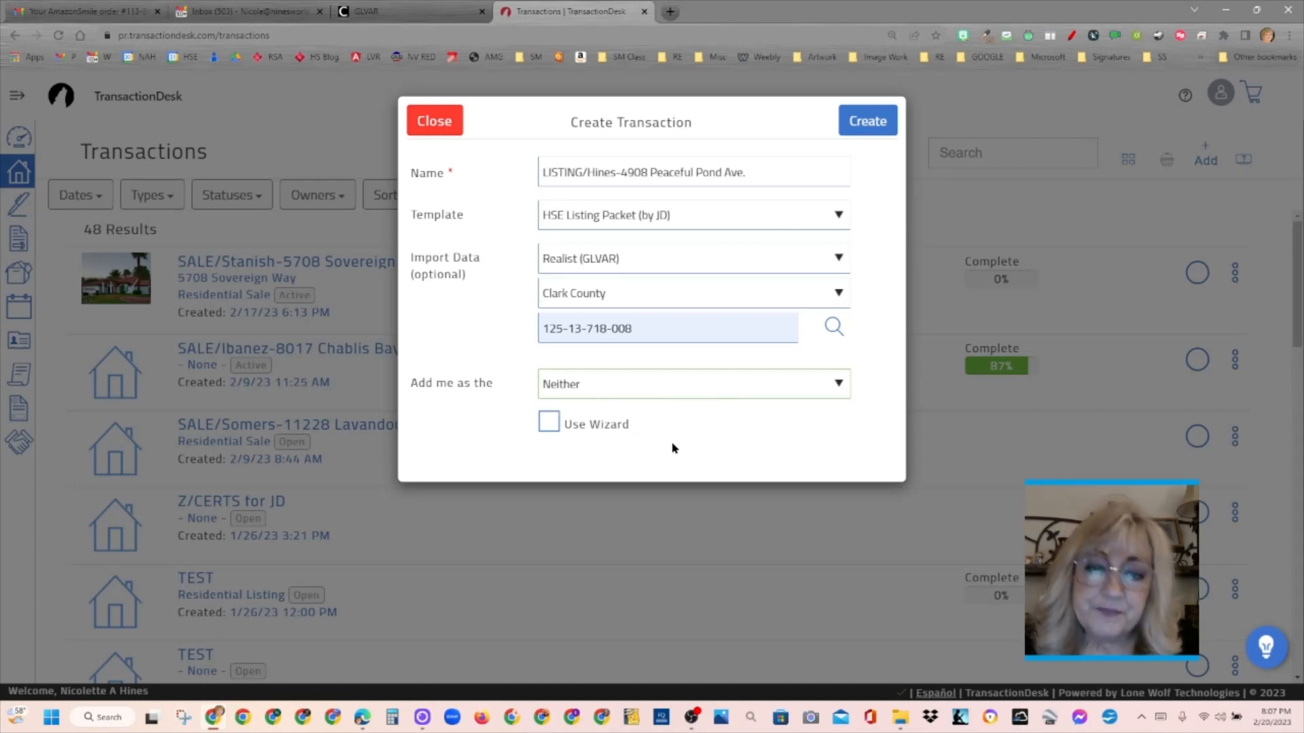
click(880, 130)
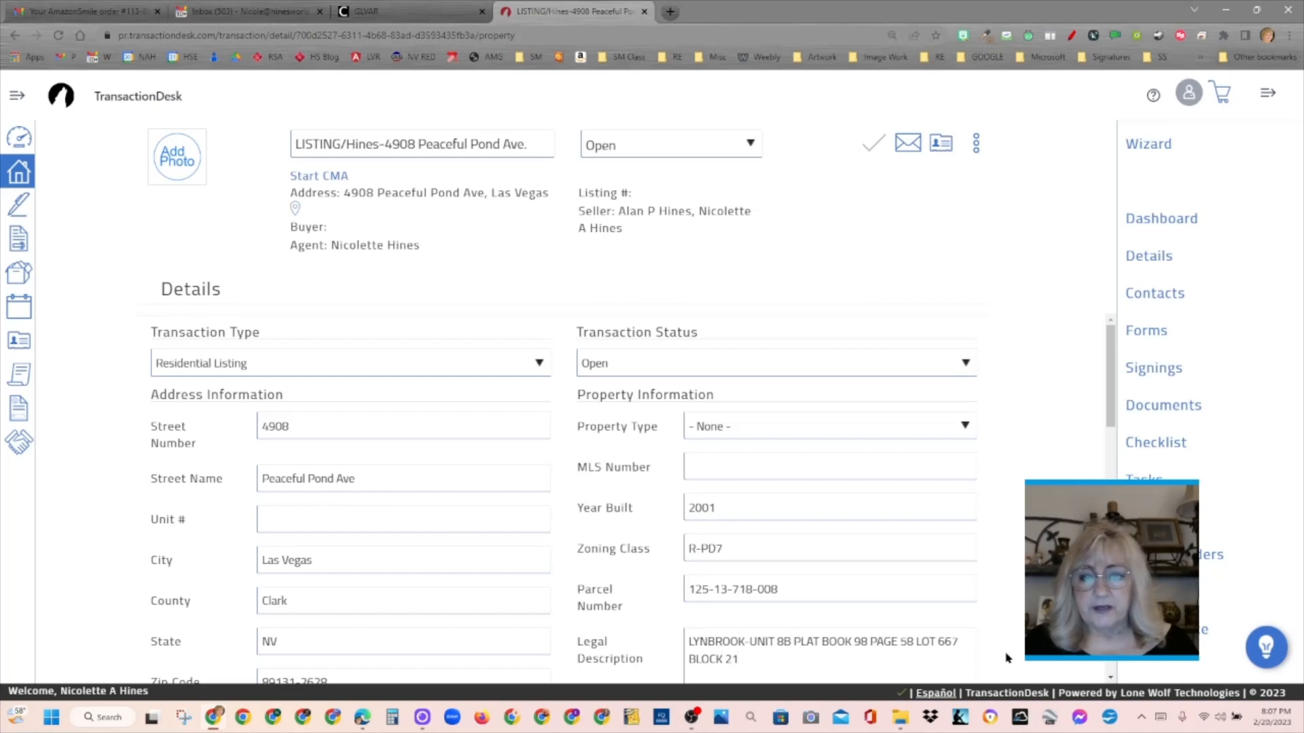
- Set the list price to 400000 in the transaction's listing information
mouse_move(1111, 343)
mouse_down()
mouse_move(1101, 474)
mouse_move(1103, 328)
mouse_up()
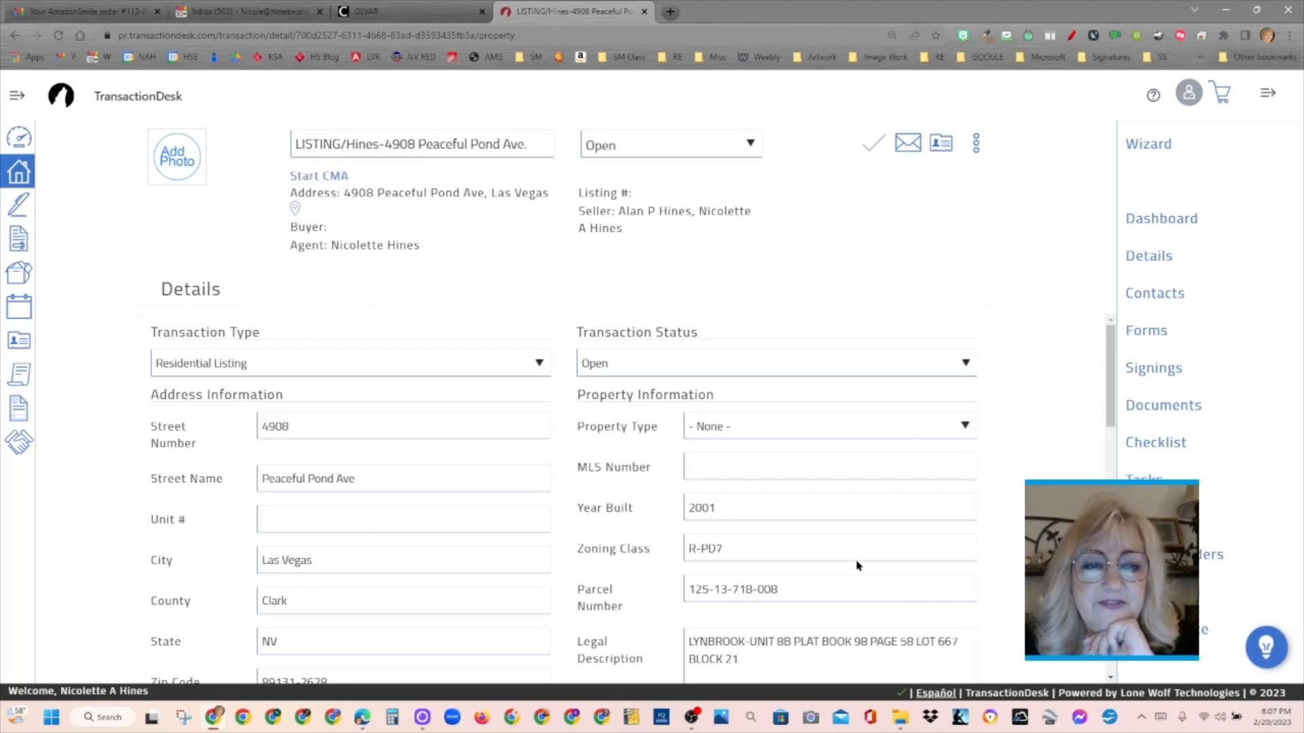
drag(1112, 372, 1107, 506)
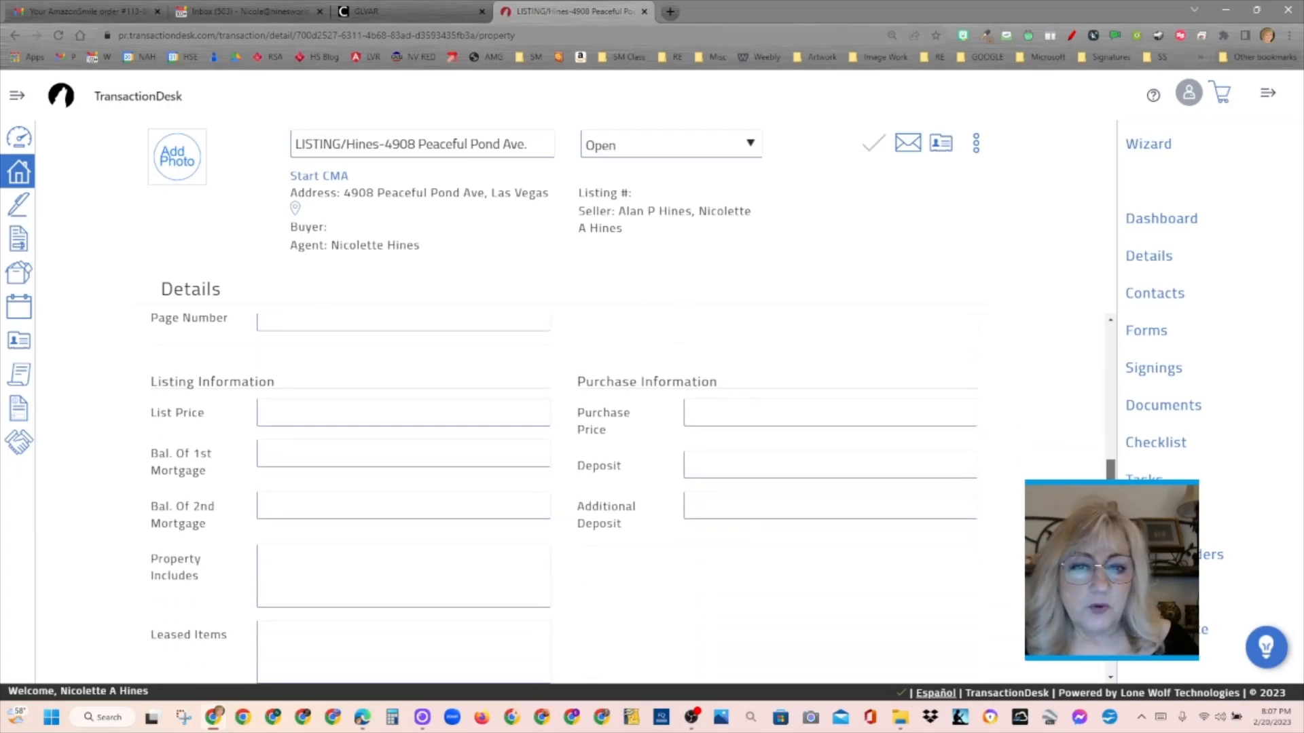
click(413, 405)
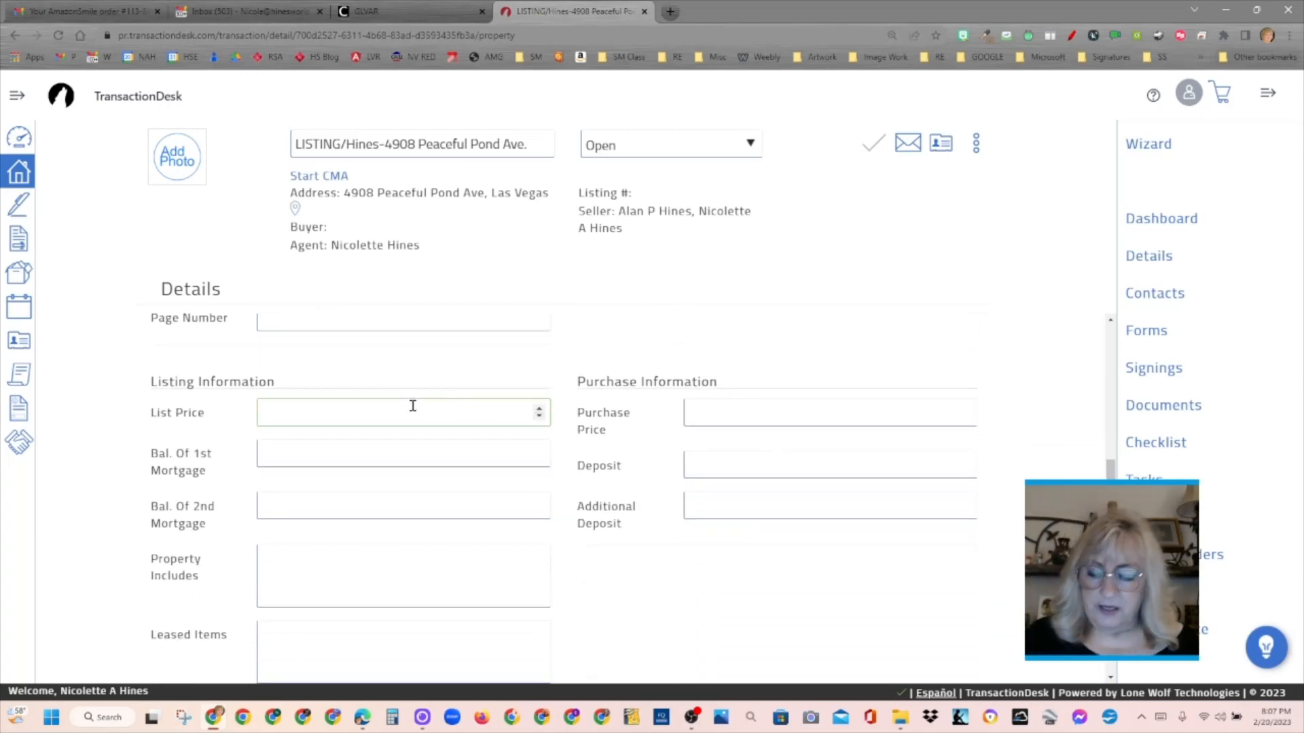
text(400000.00)
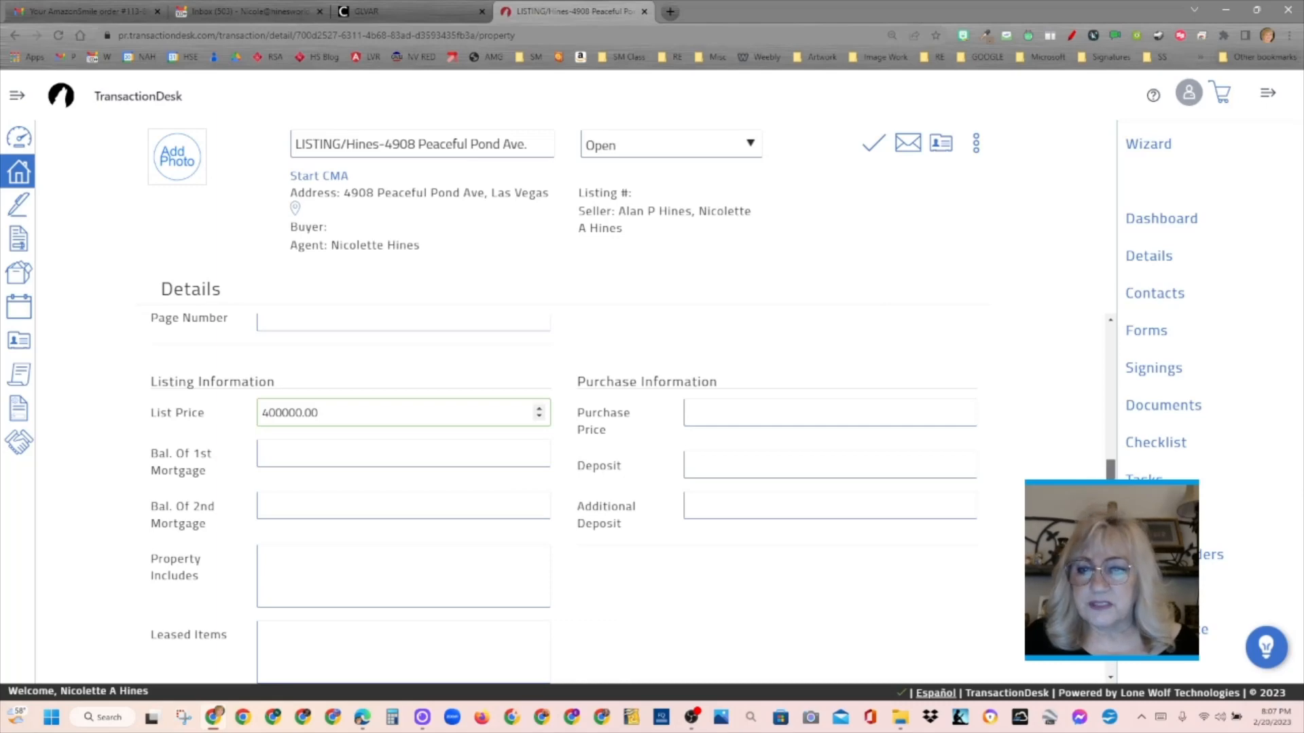
- Set the transaction's list date to 02/25/2023 and its expiration date to 10/25/2023
scroll(564, 498, down, 4)
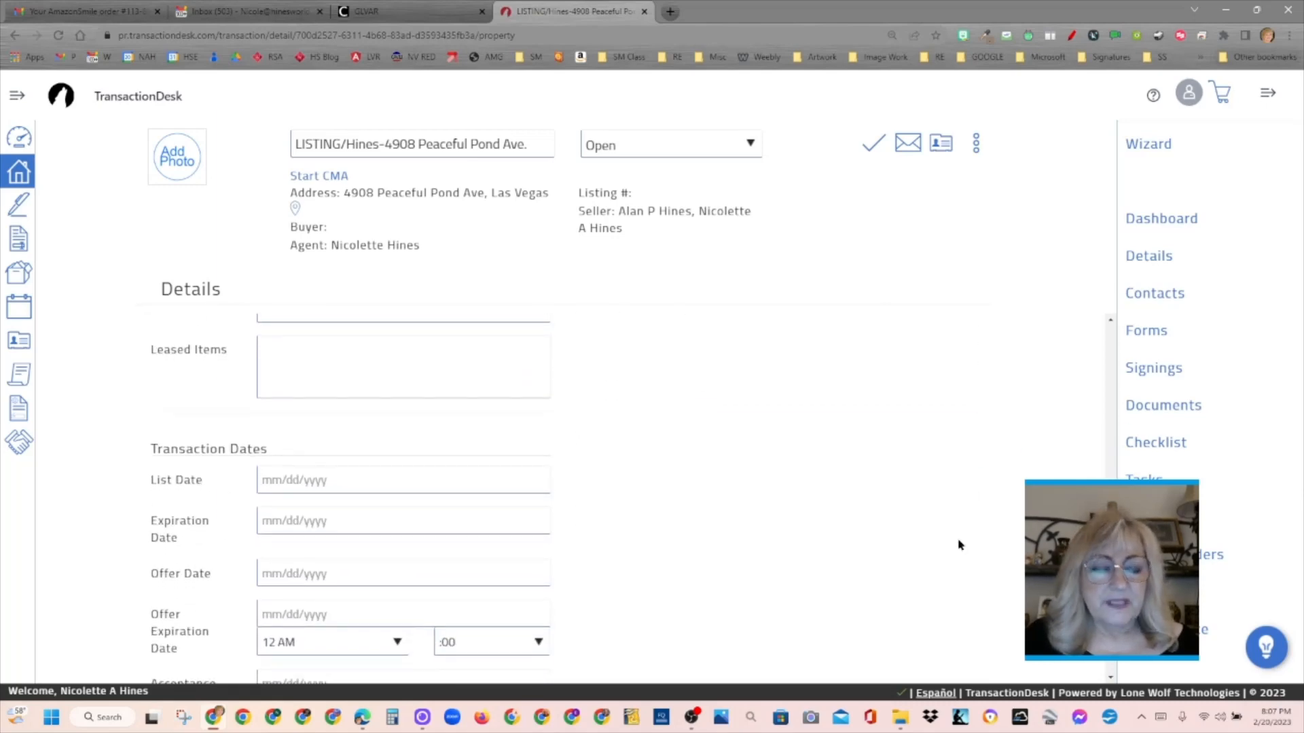
click(263, 482)
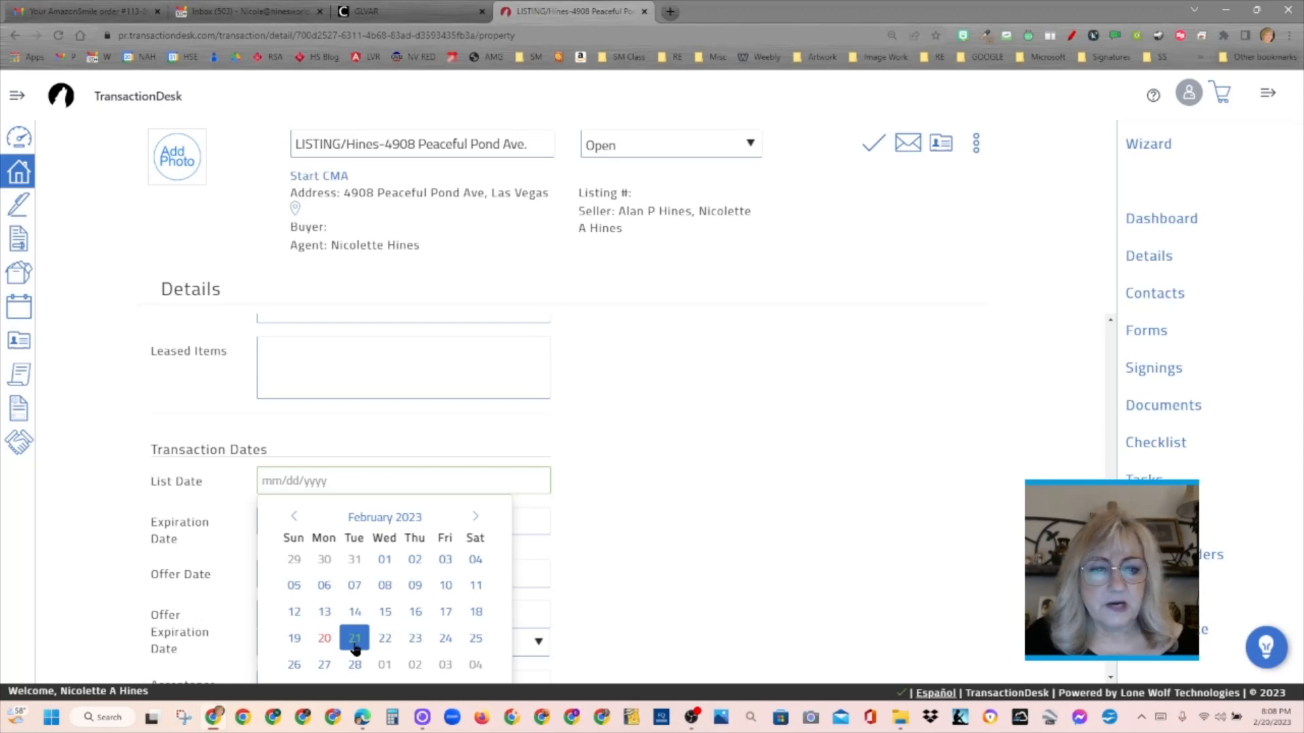
click(476, 640)
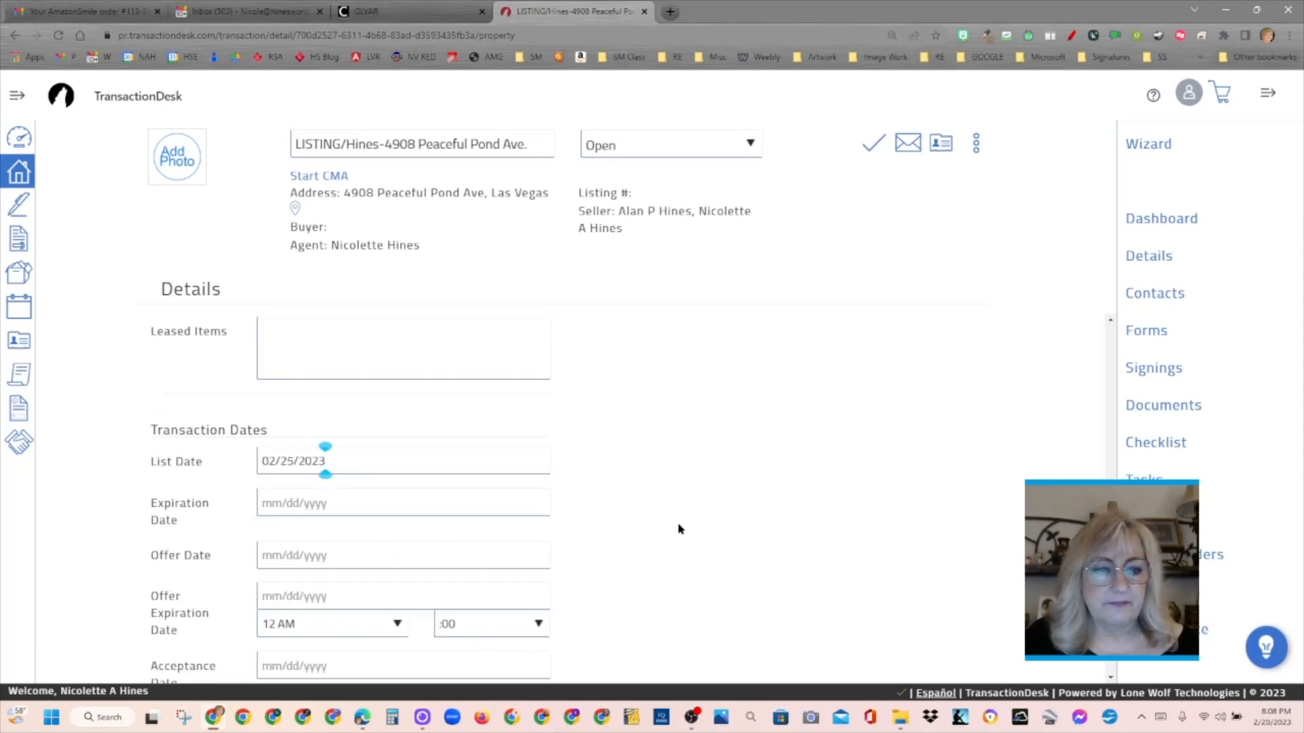
click(348, 499)
text(1)
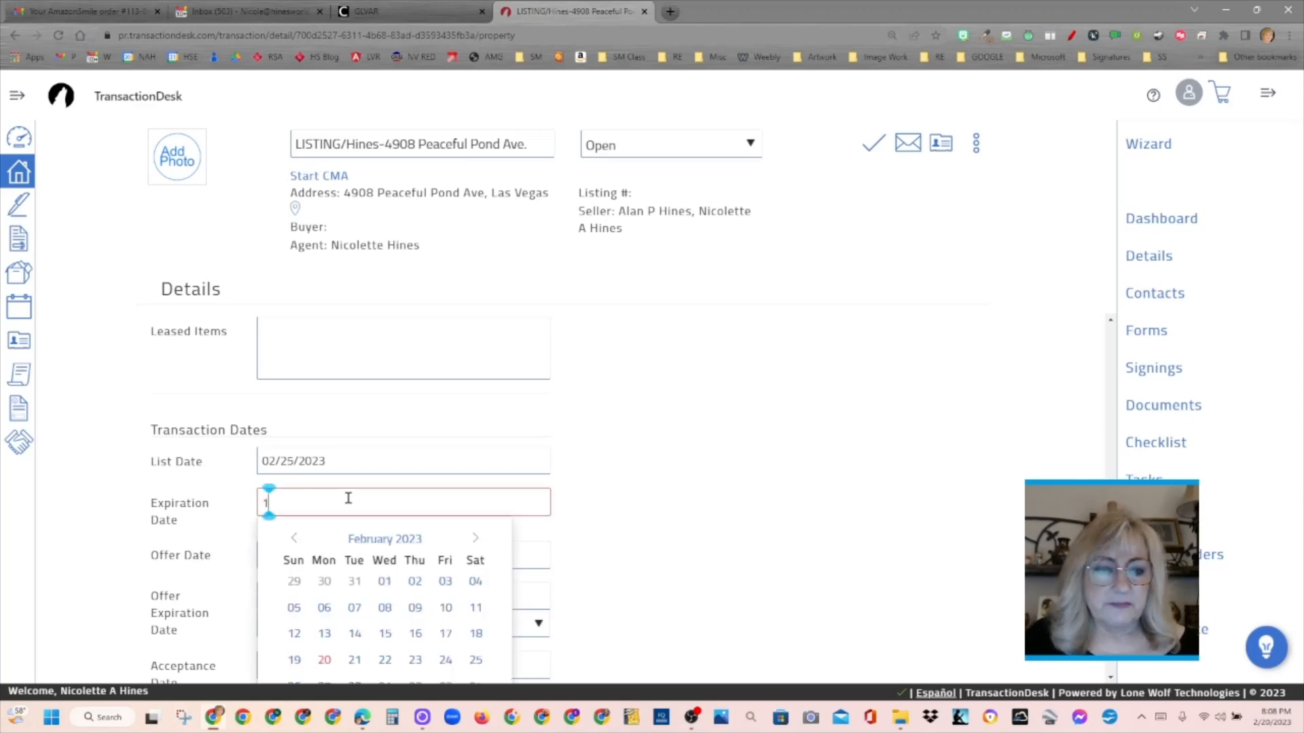
text(0/2)
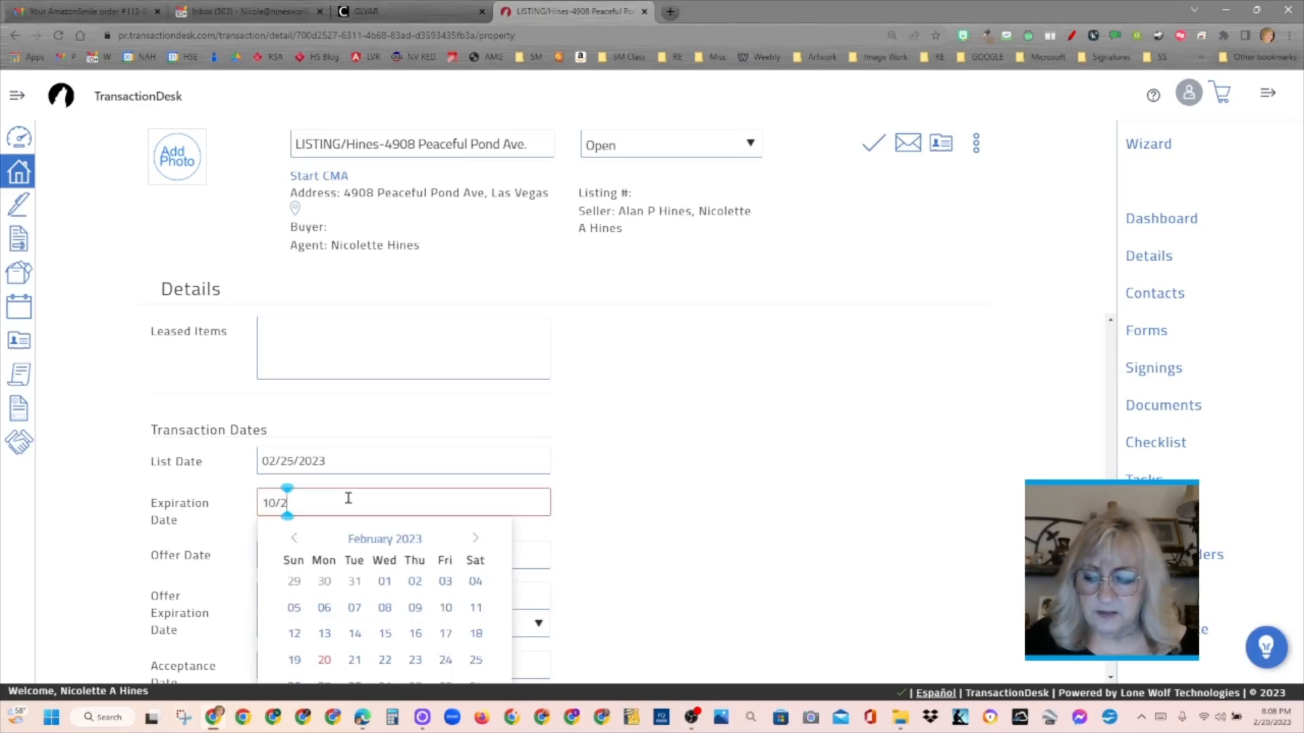
text(5/2023)
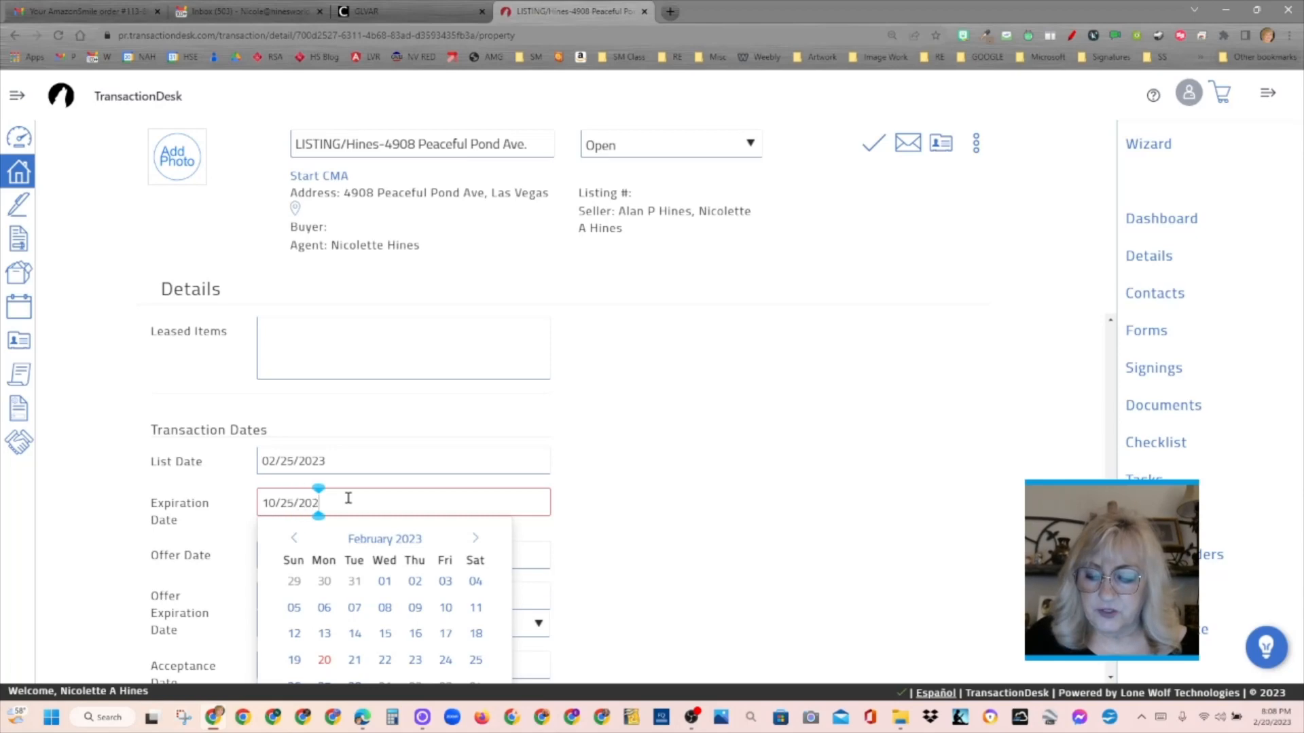
click(731, 479)
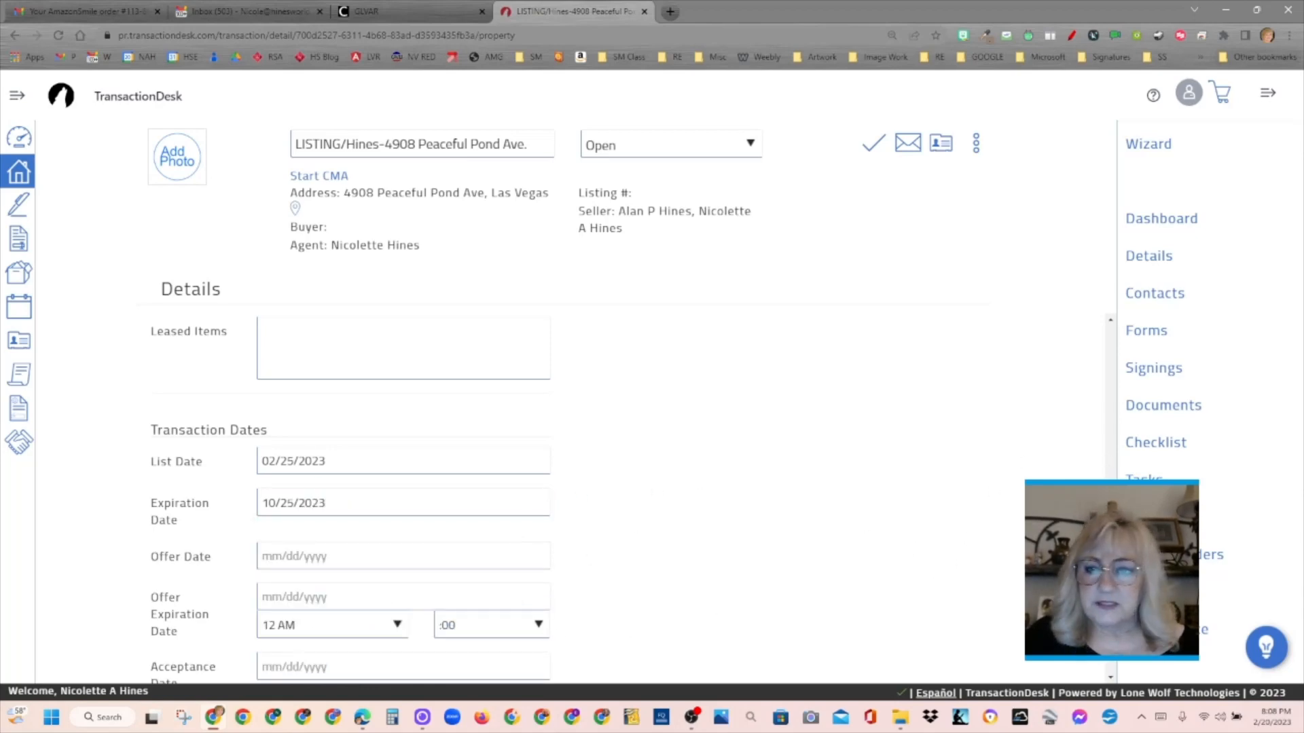
scroll(1091, 665, down, 4)
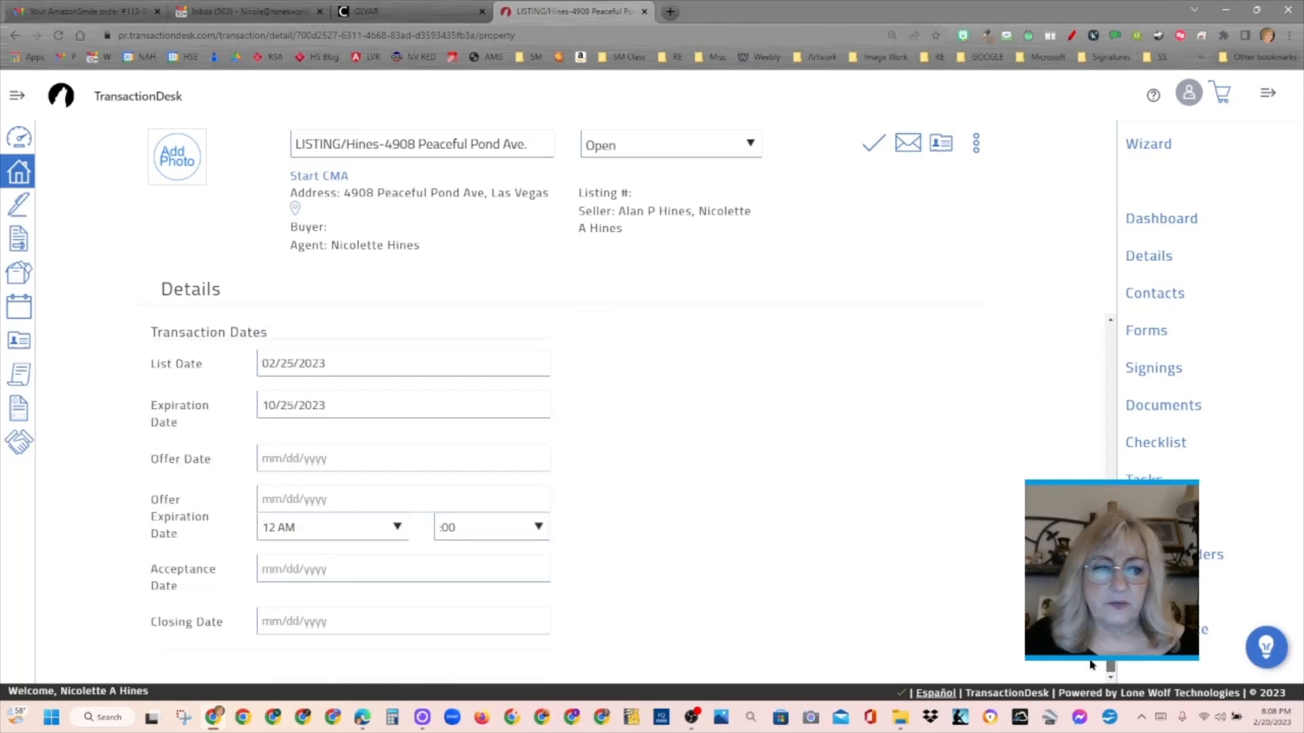
scroll(1085, 374, up, 10)
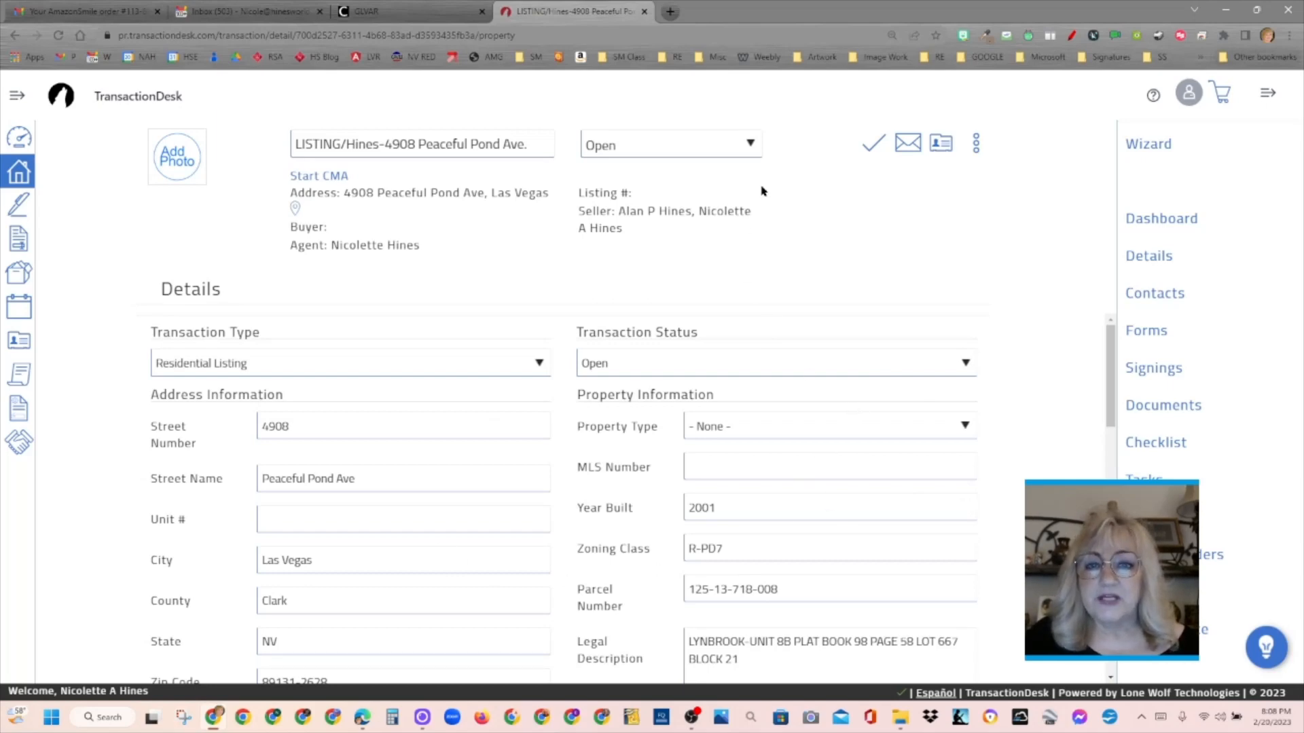
- Save the changes made to the transaction's details
click(870, 153)
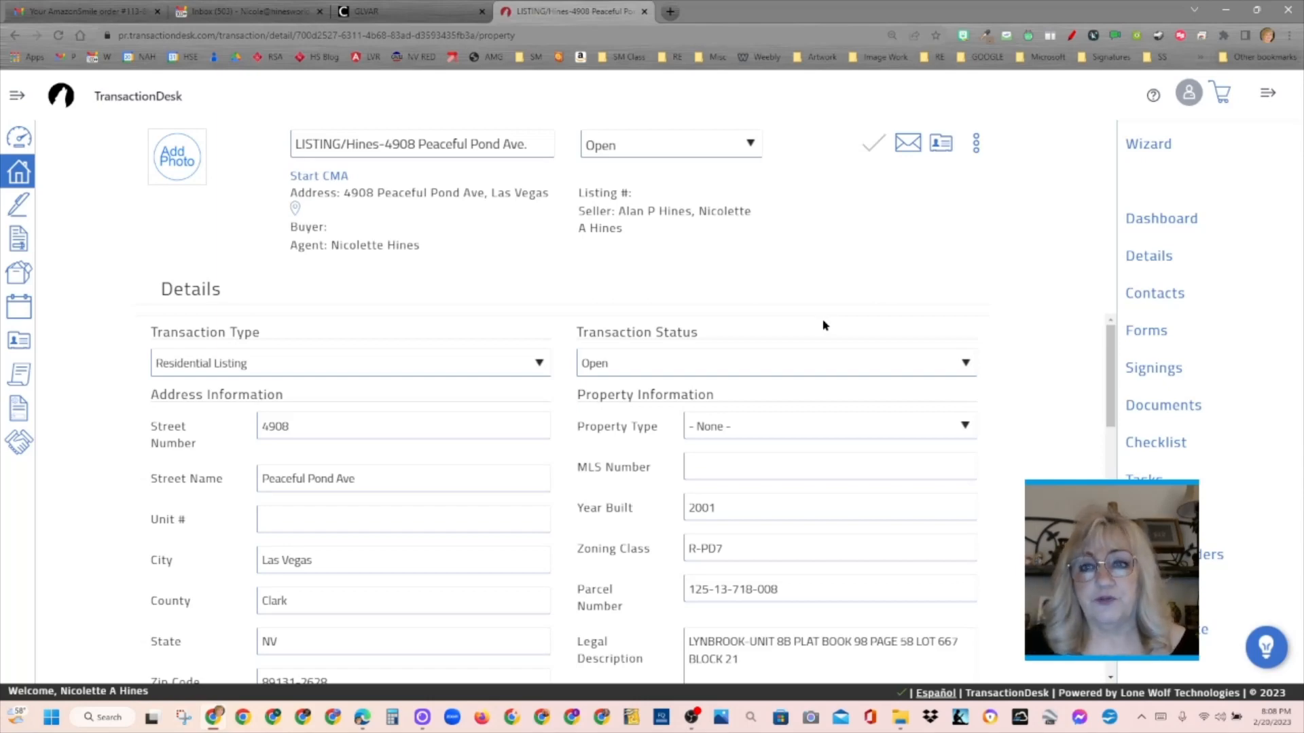
click(1163, 295)
click(1162, 295)
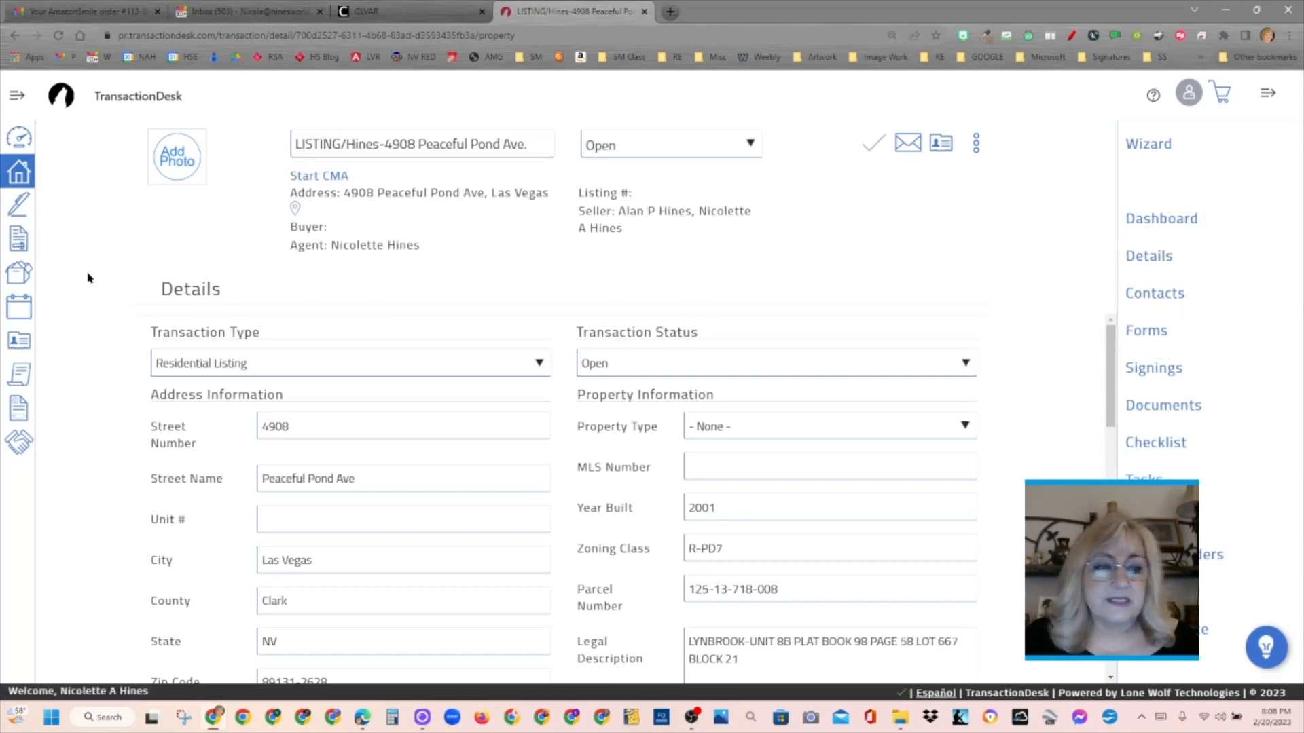
click(18, 347)
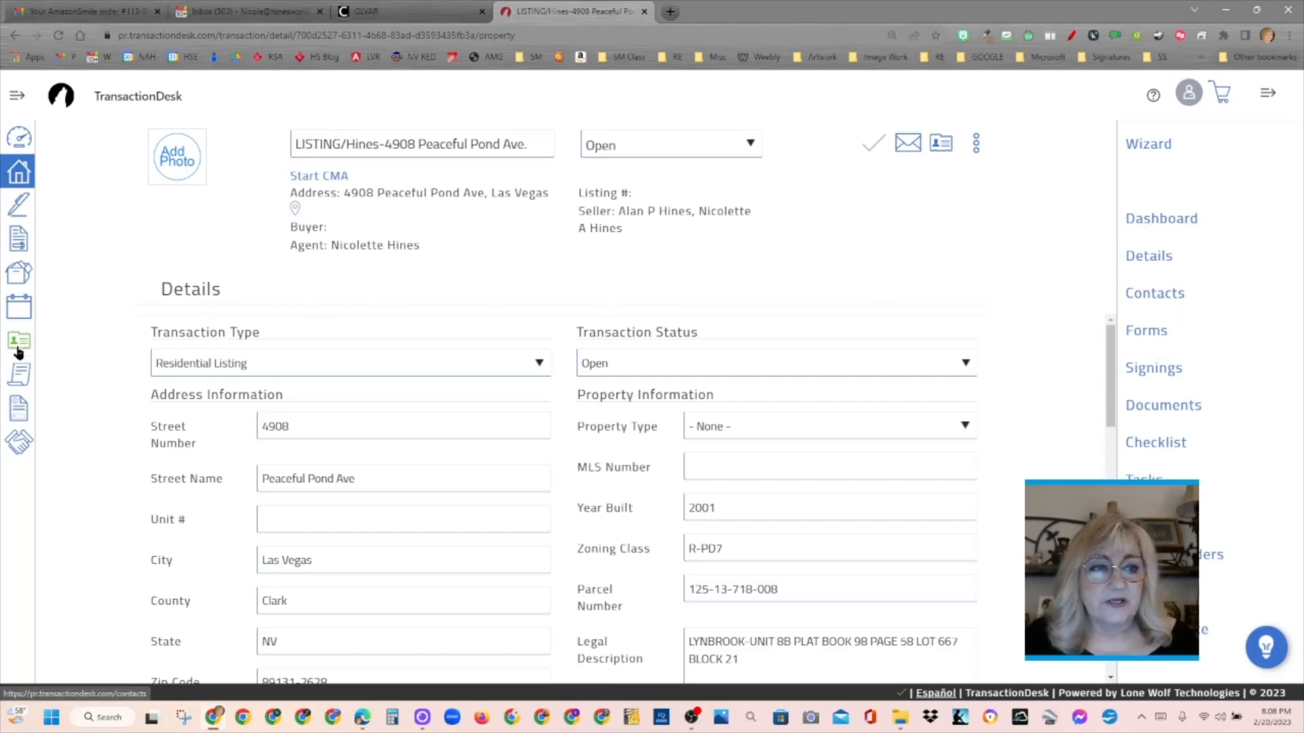
click(19, 346)
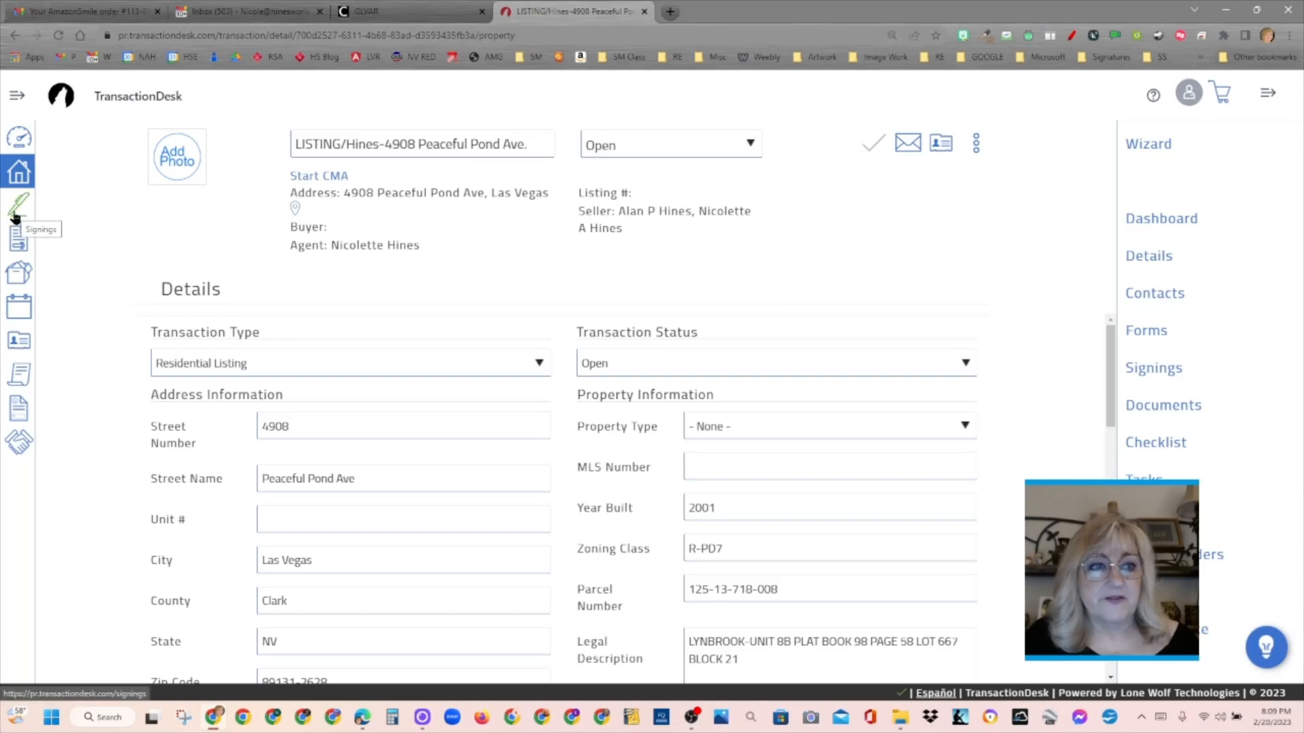
key(ctrl)
key(ctrl)
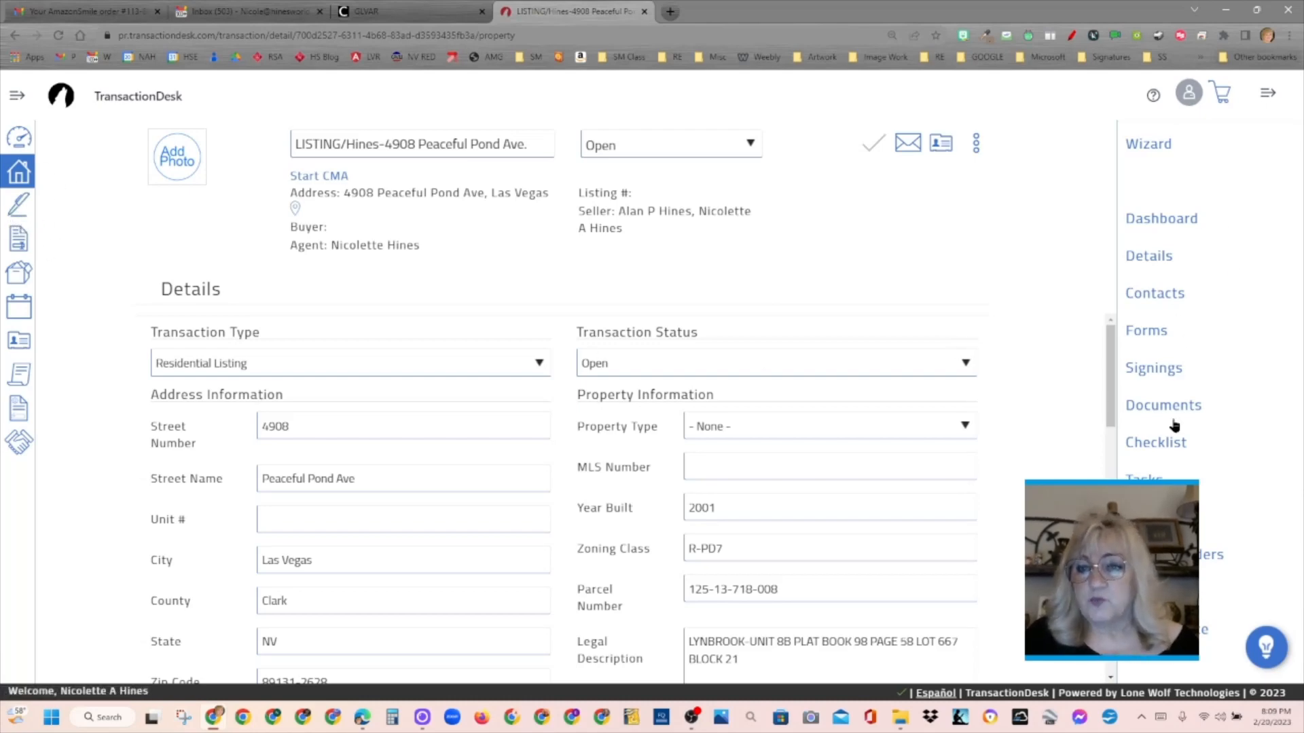
- Add the broker from the existing contacts to the transaction's contacts, with the type Listing Broker
click(1165, 301)
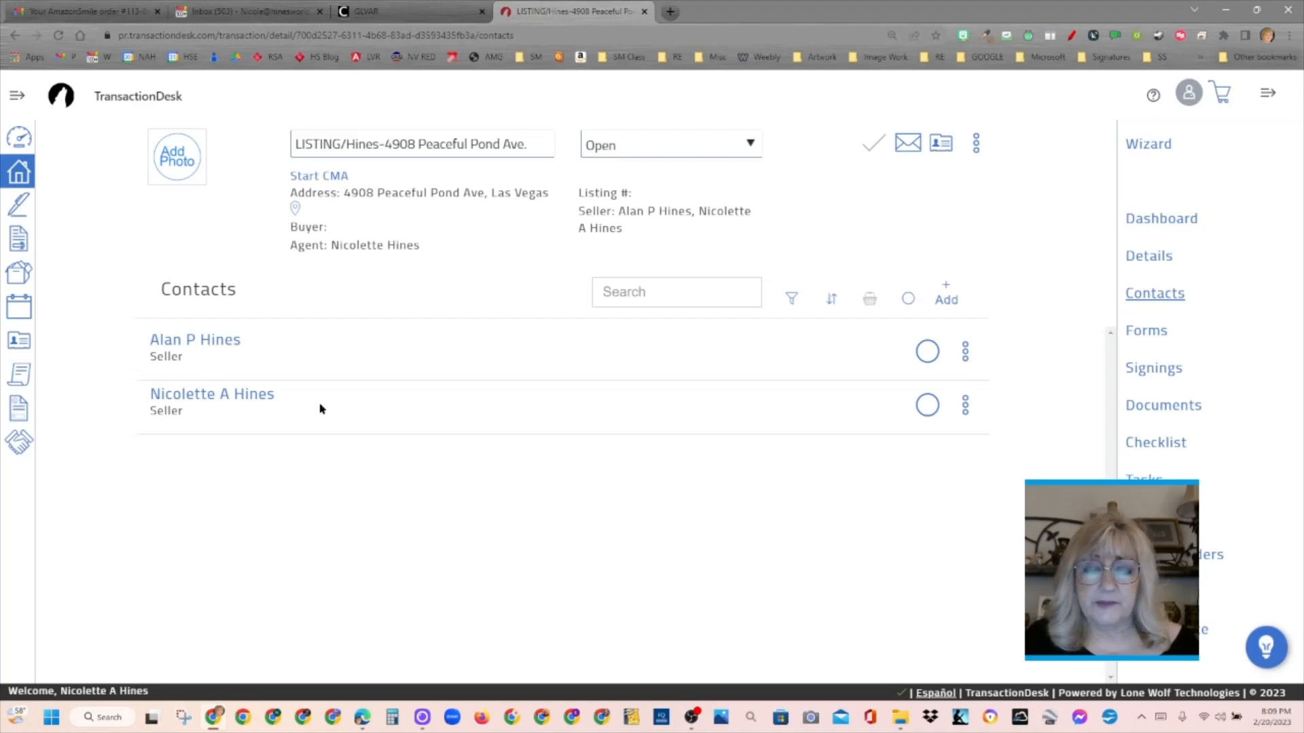
click(945, 297)
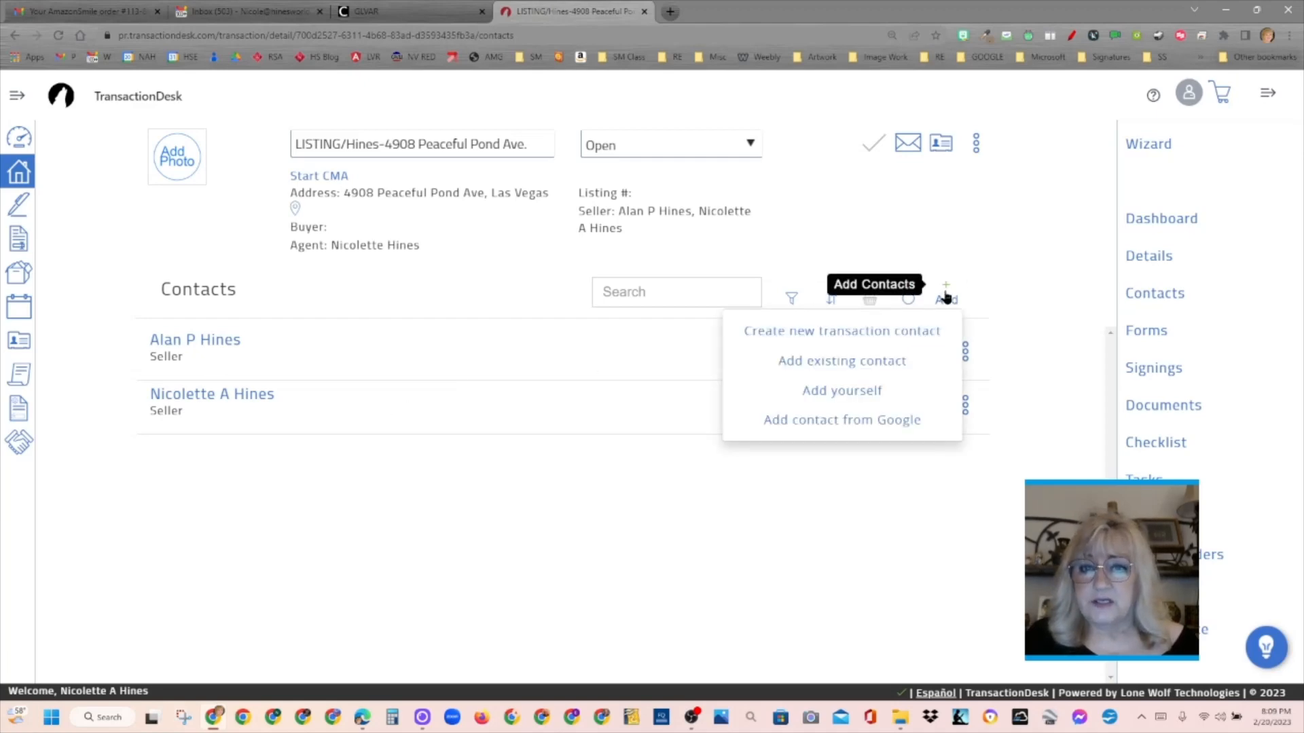
click(864, 362)
click(776, 161)
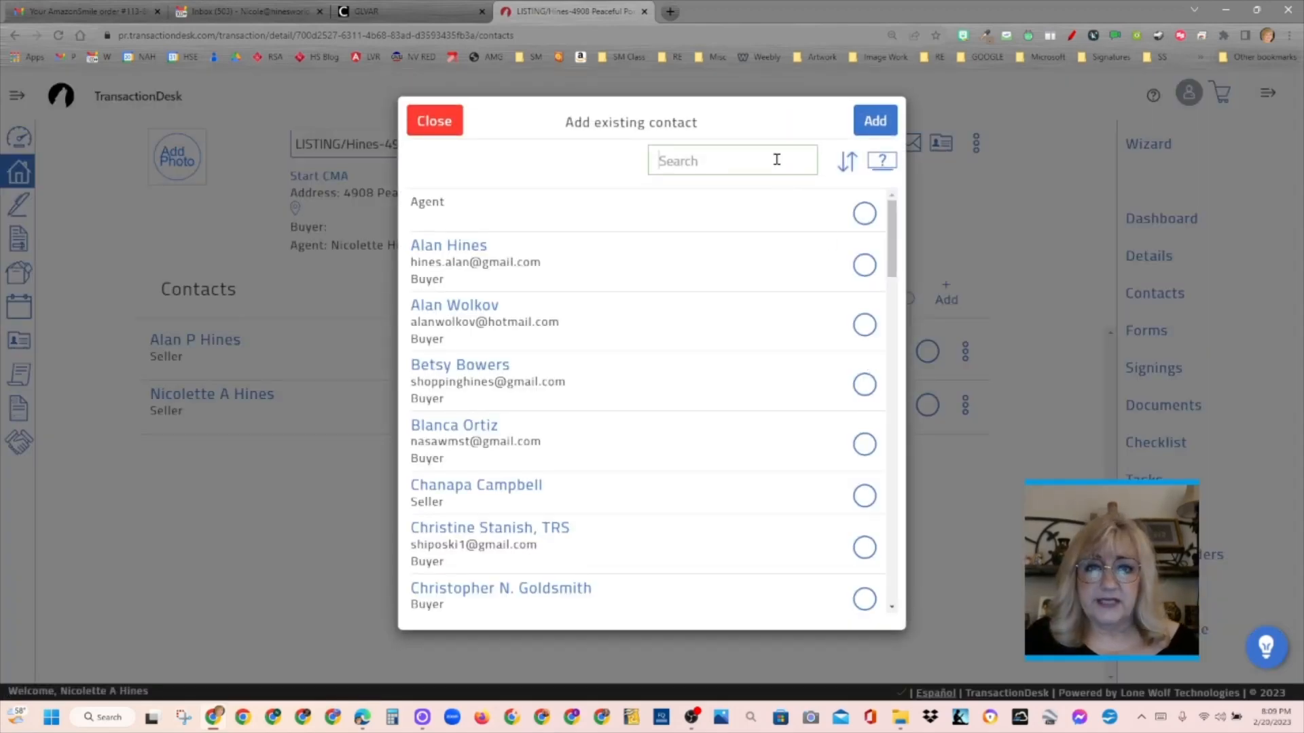
text(Jimmy)
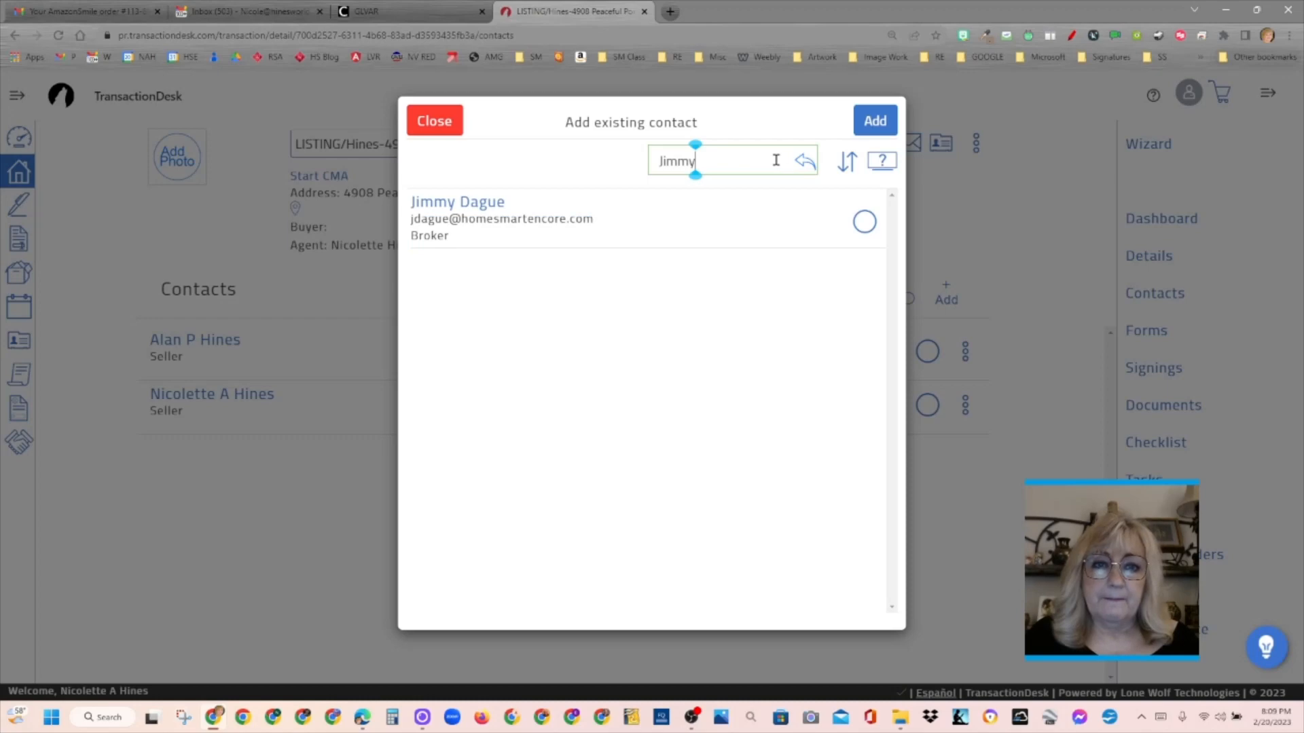
click(864, 221)
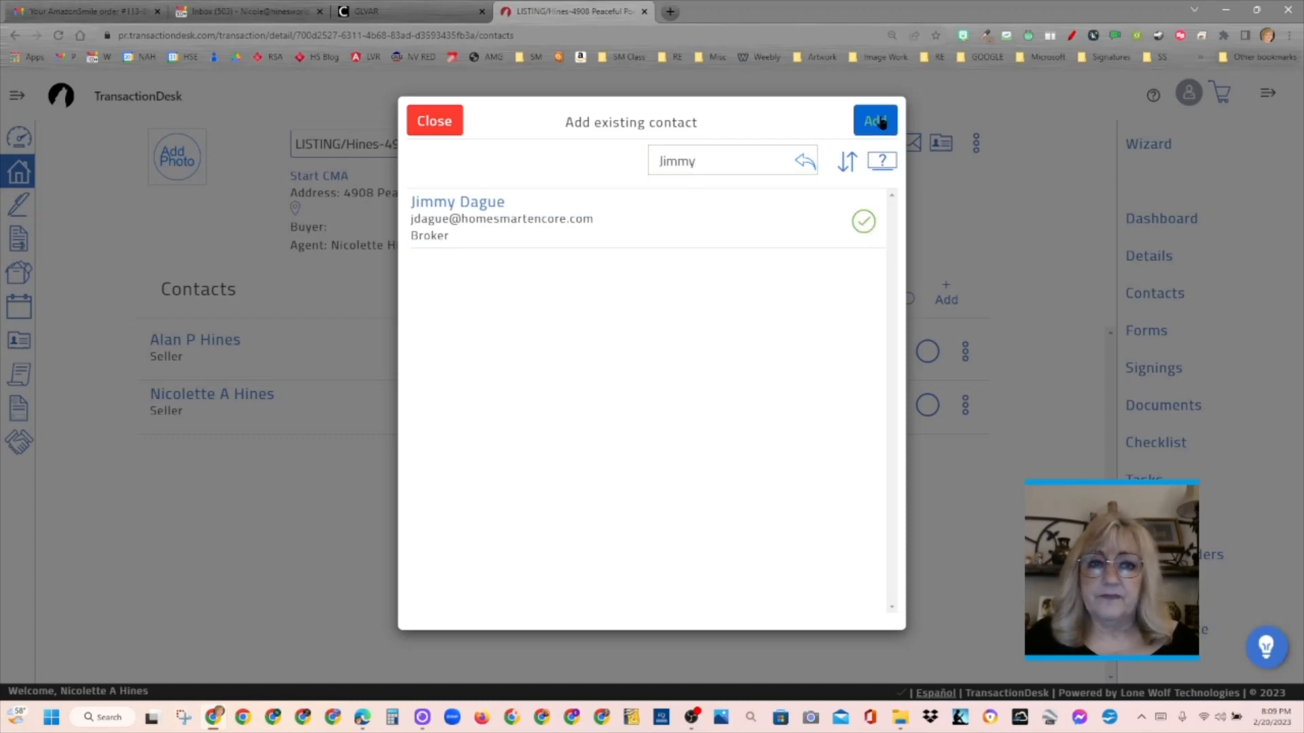
click(875, 121)
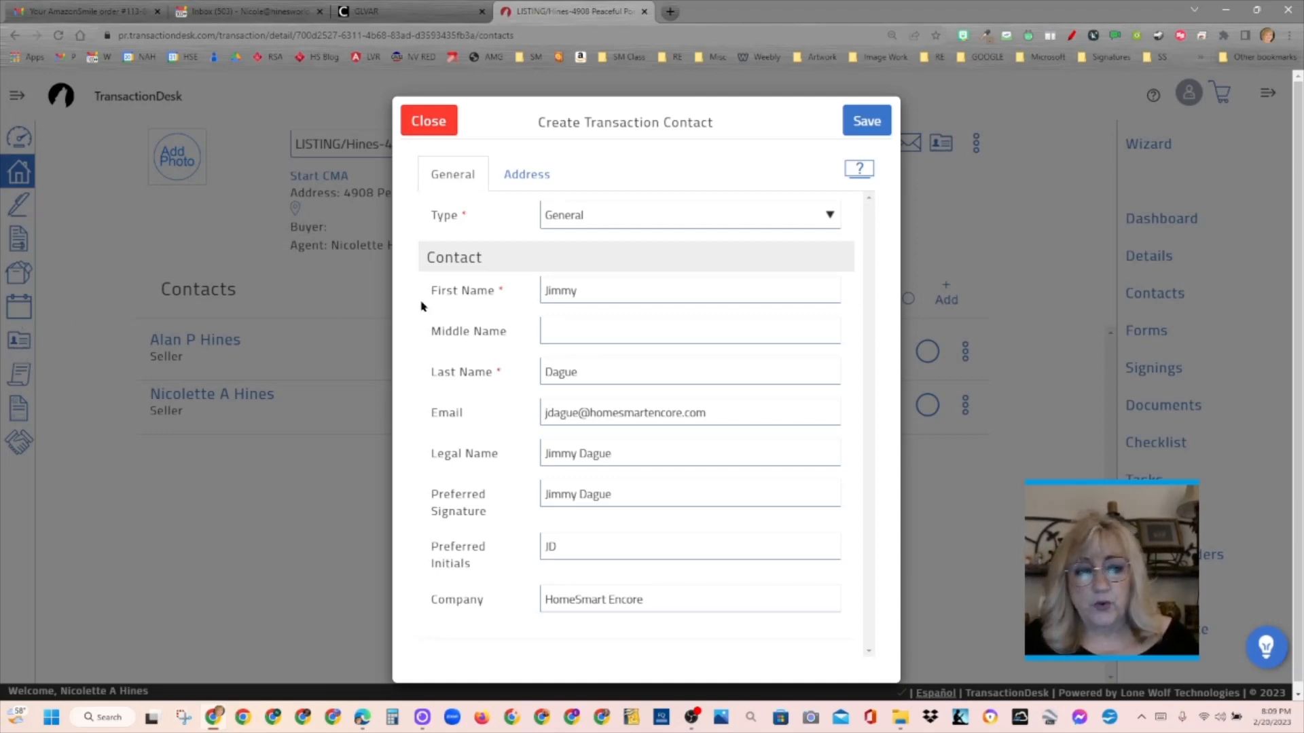
click(614, 222)
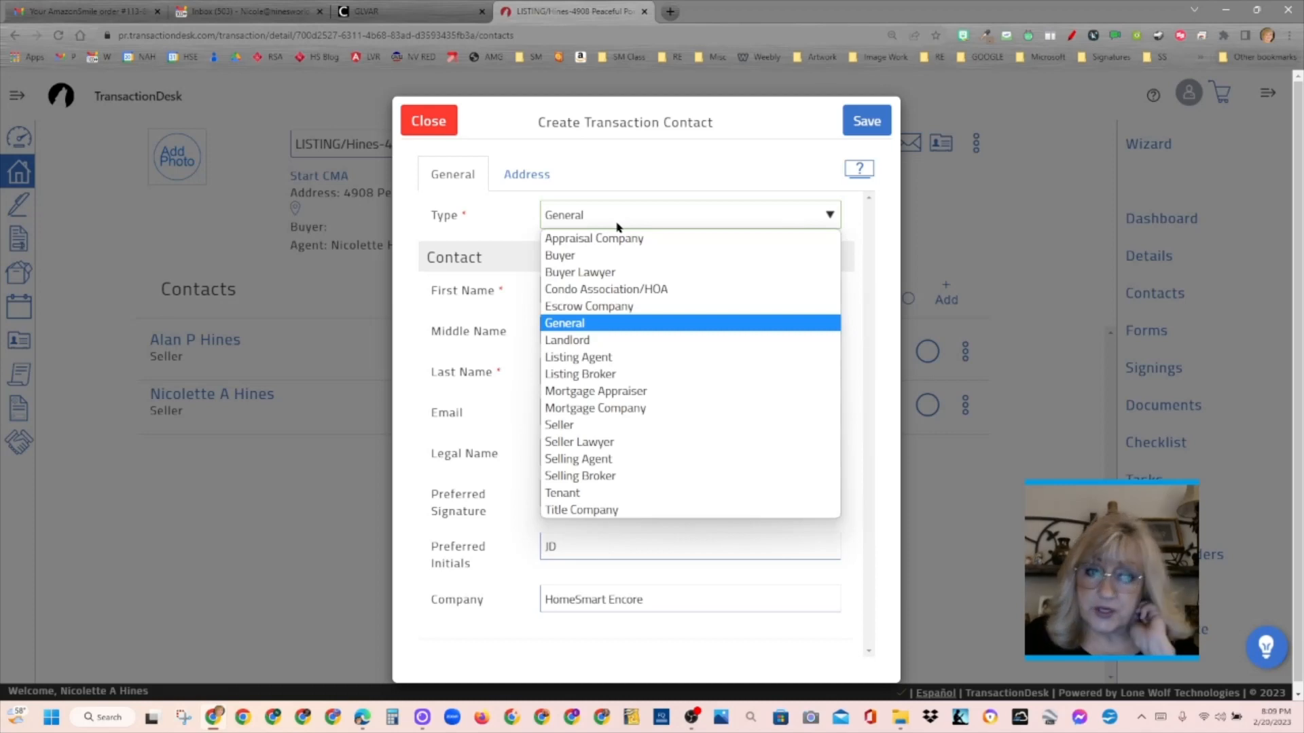
click(630, 378)
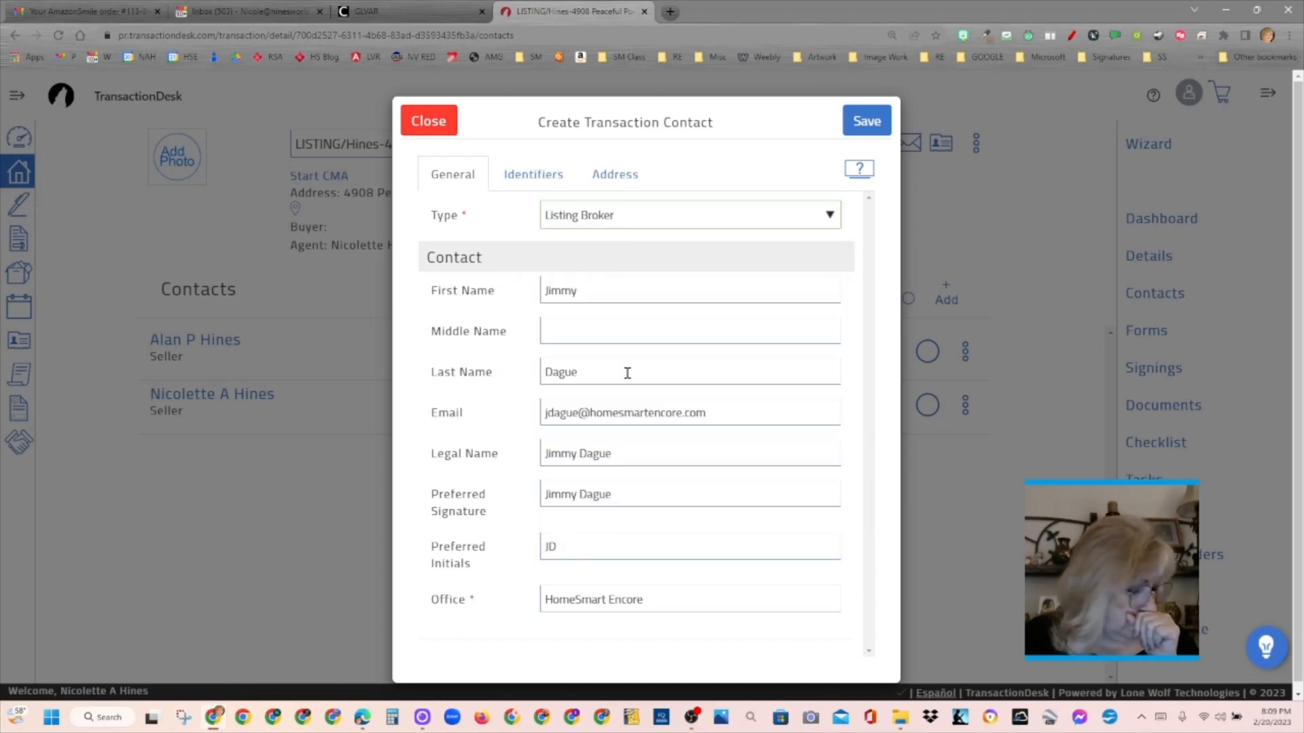
- Enter the office license number for the listing broker and set the office ID to ECRS
click(534, 176)
click(625, 255)
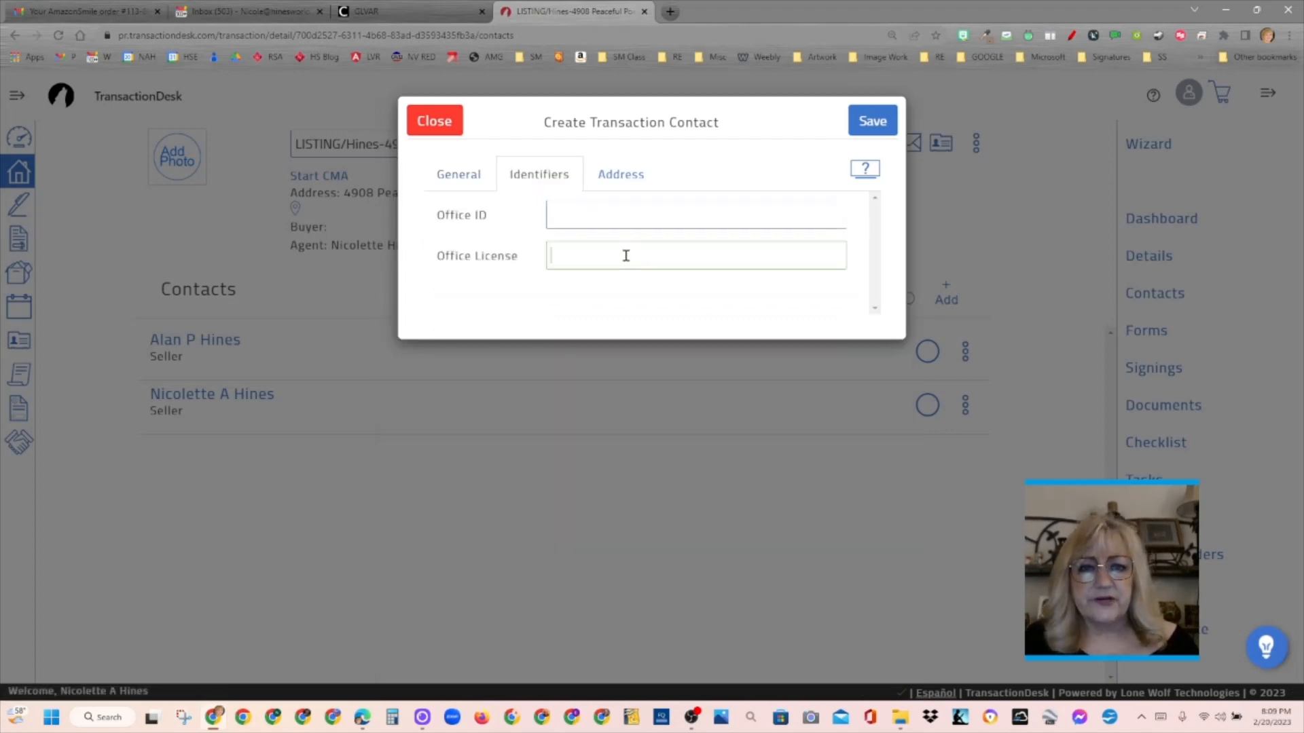
text(B)
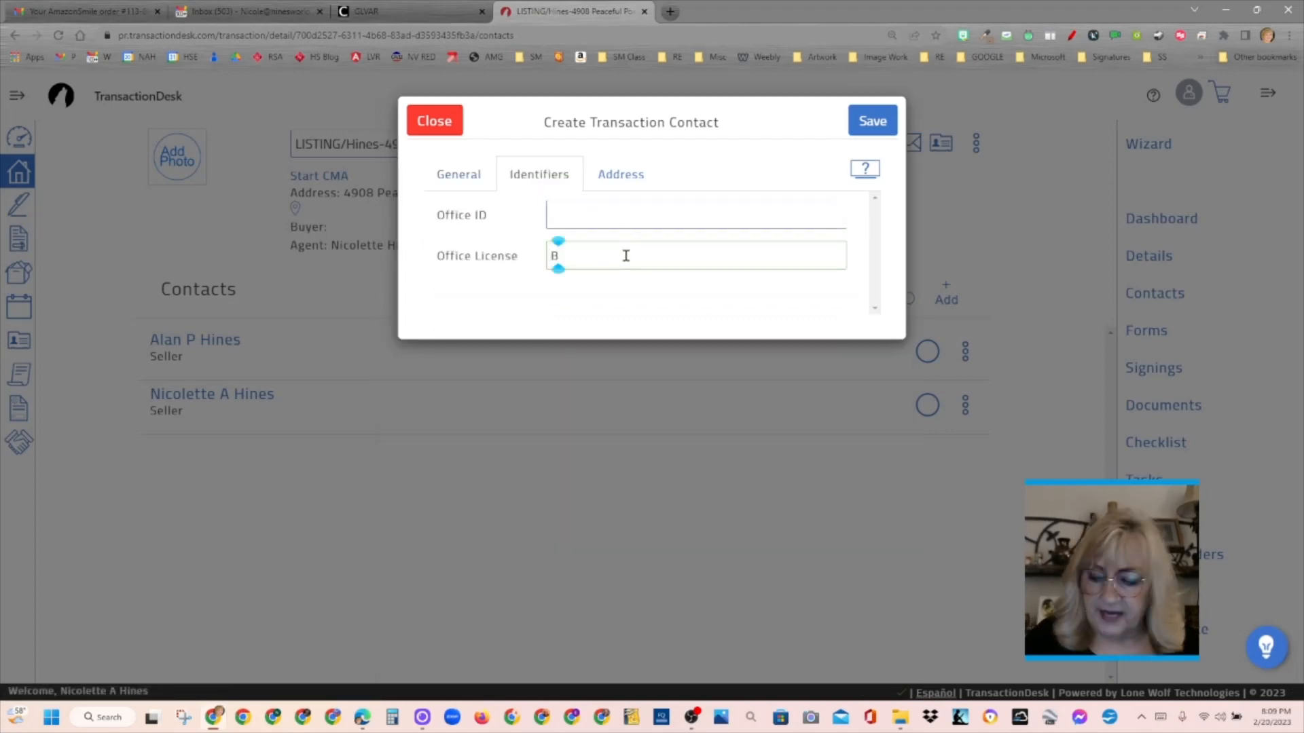
text(.1688)
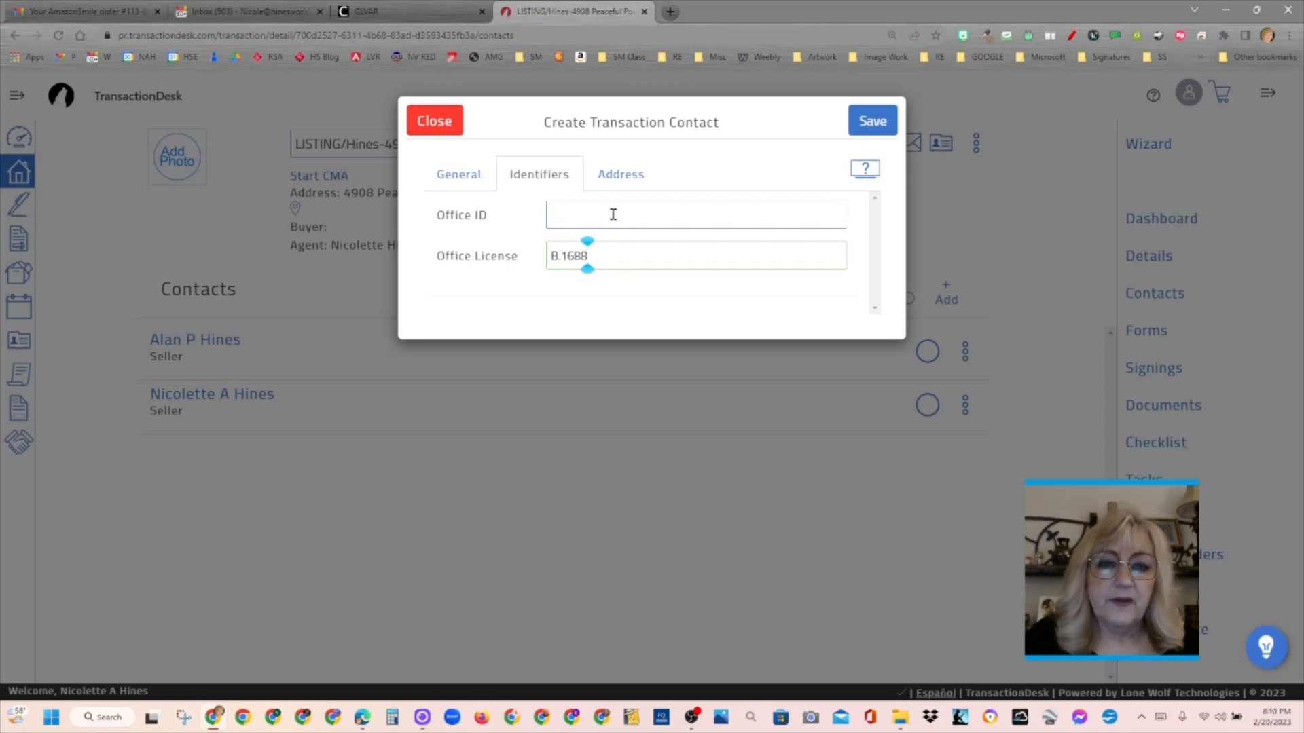
click(613, 215)
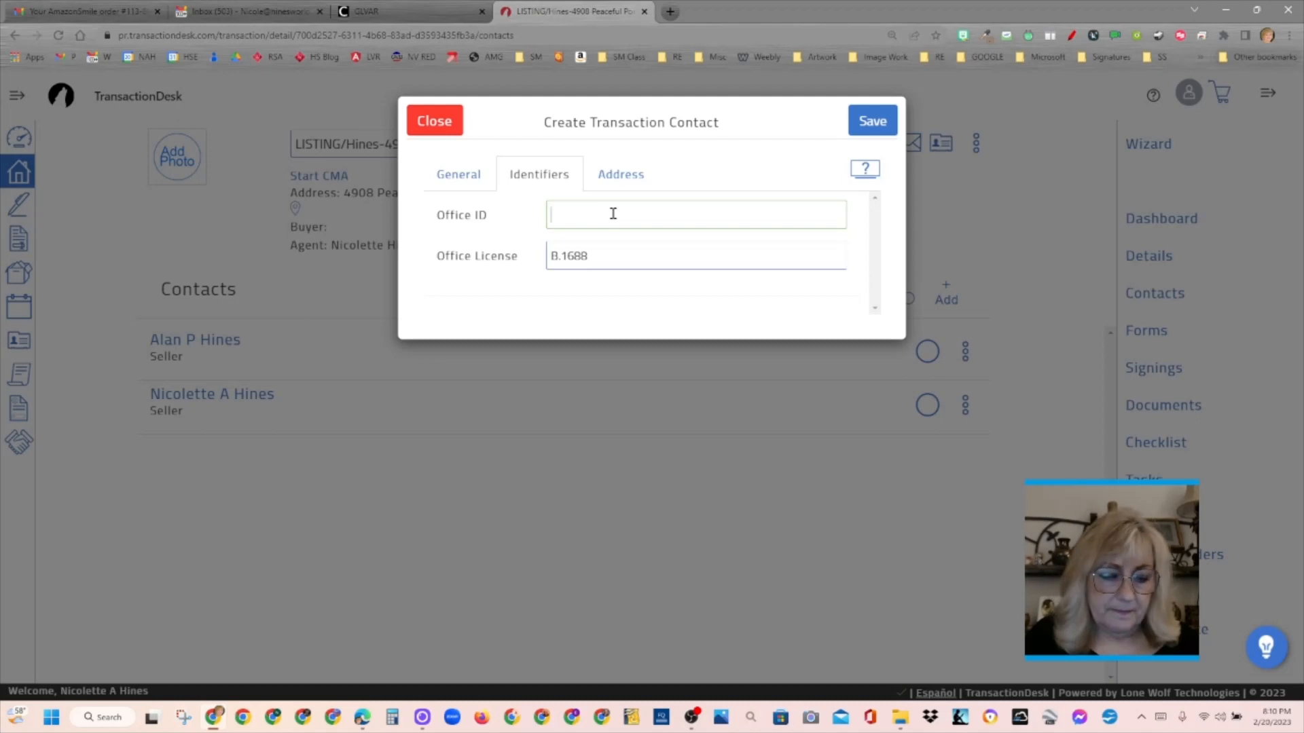
text(ECRS)
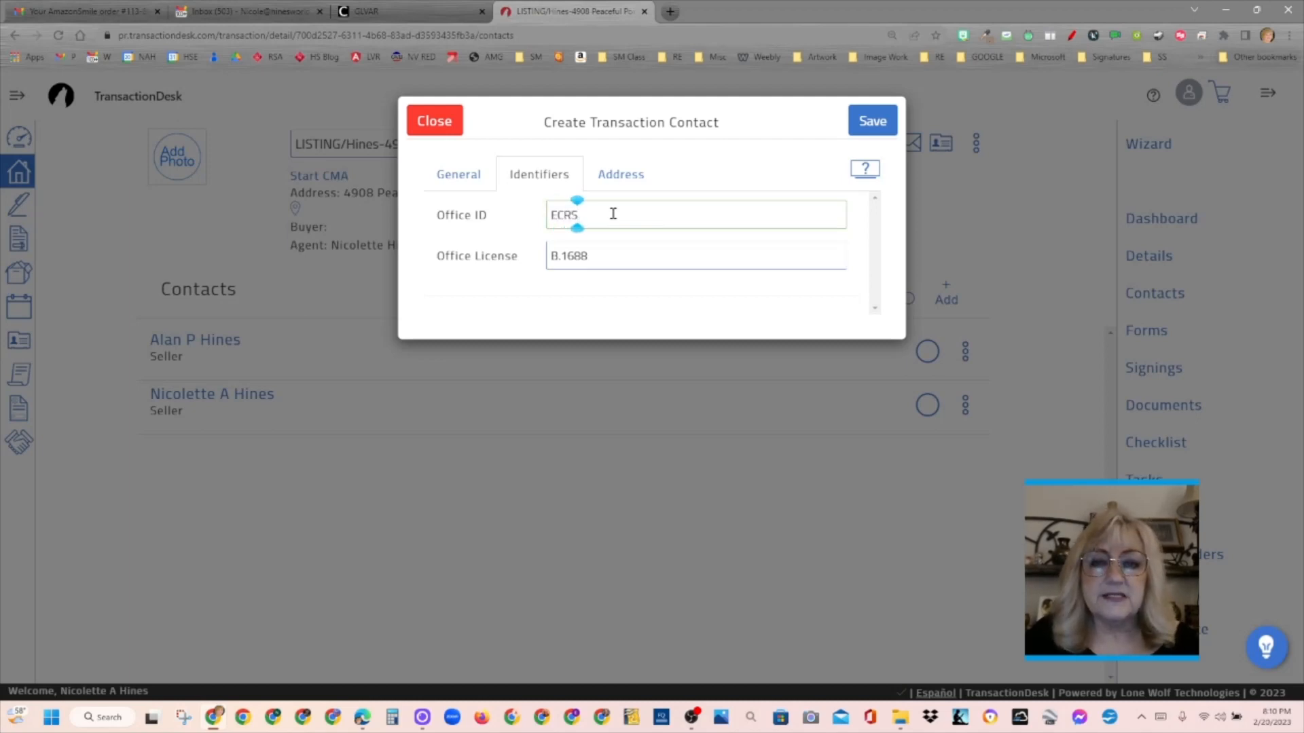
- Clear the fax number from the listing broker's address details and save the contact
click(618, 176)
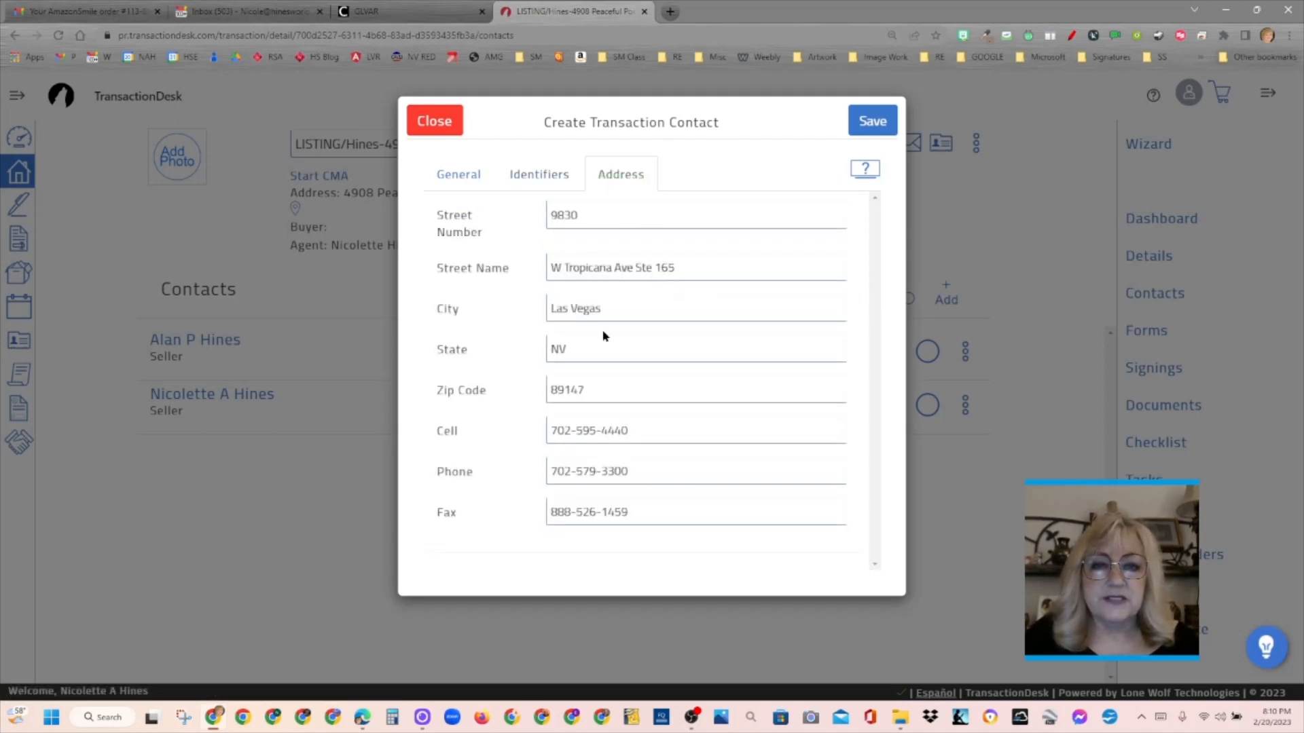
click(668, 514)
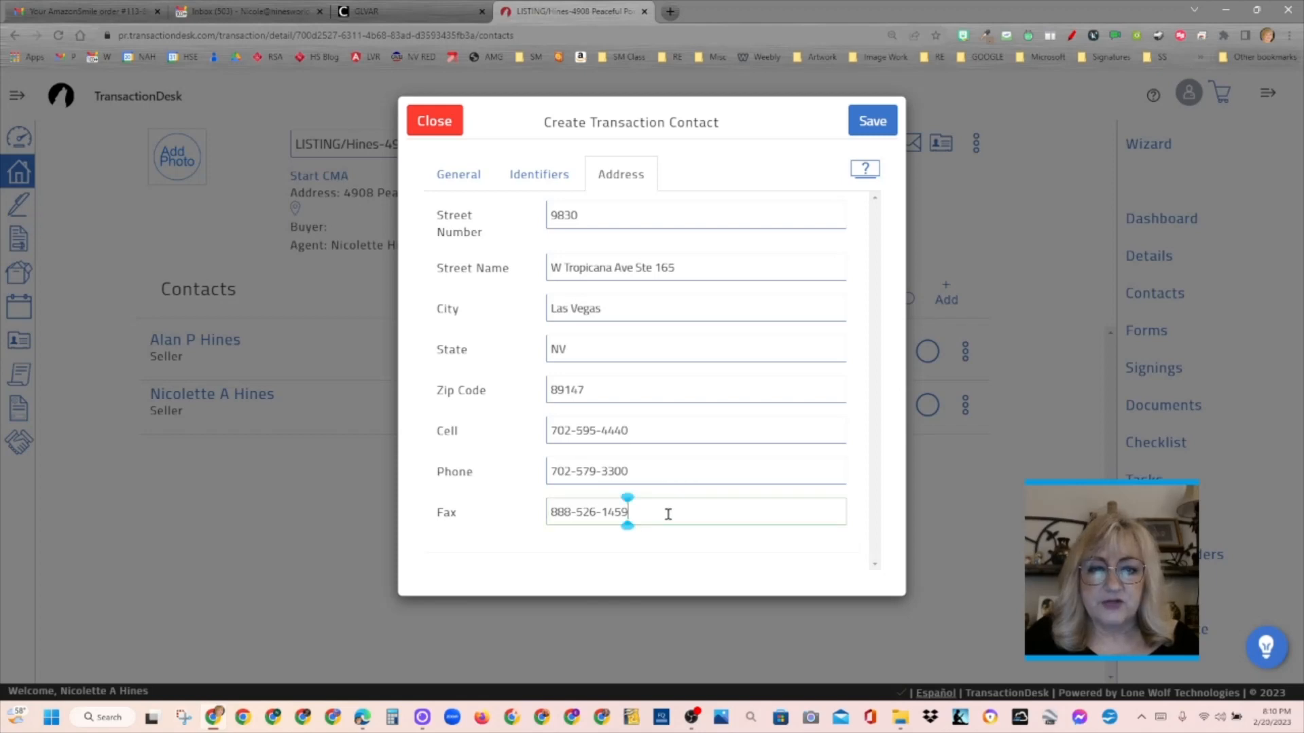
key(BackSpace)
key(BackSpace)
key(BackSpace)
key(BackSpace)
key(BackSpace)
key(BackSpace)
key(BackSpace)
key(BackSpace)
key(BackSpace)
key(BackSpace)
key(BackSpace)
key(BackSpace)
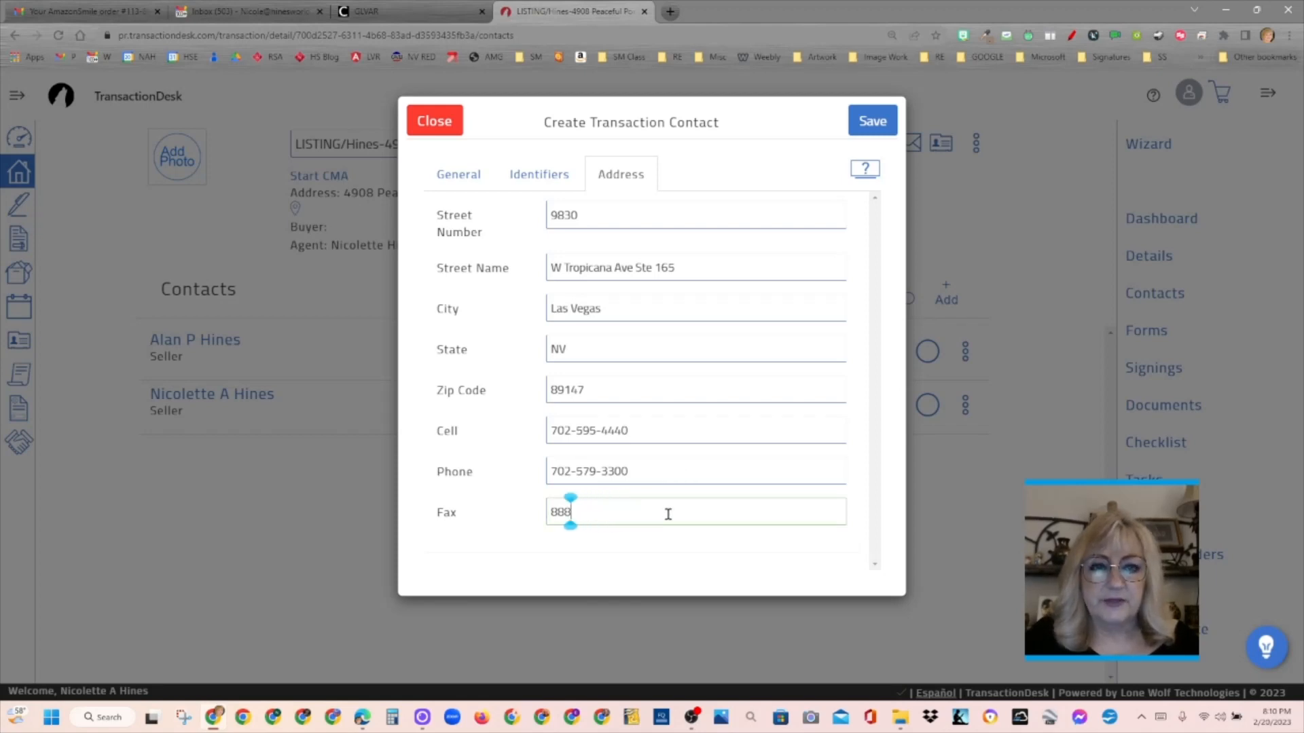
click(453, 174)
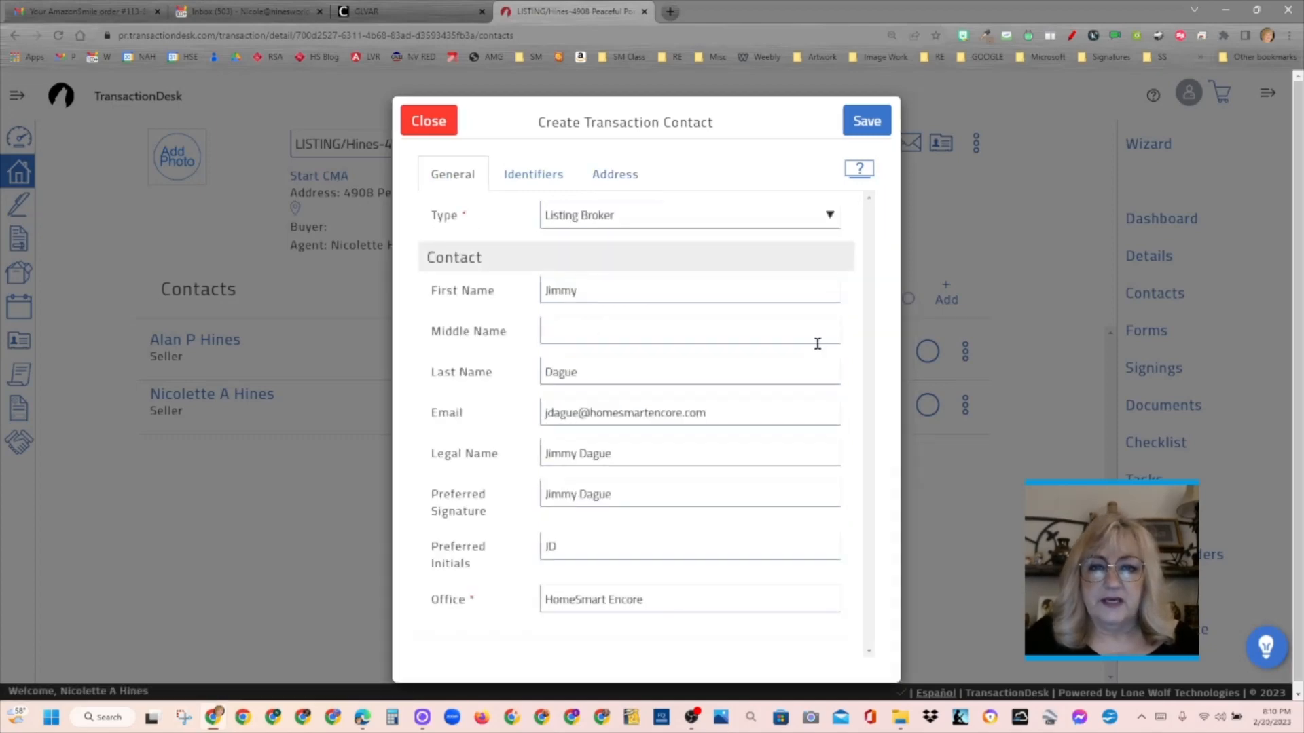
click(881, 134)
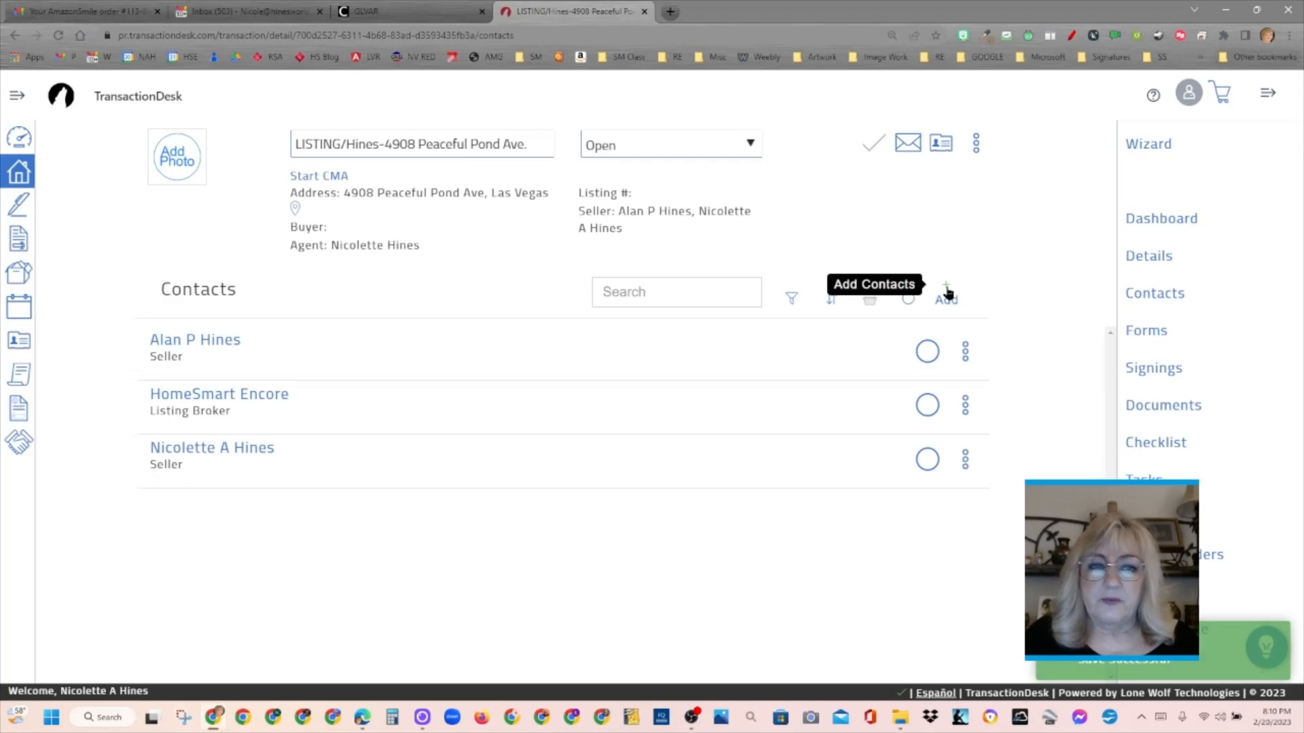
- Add the agent's own entry from the existing contacts to the transaction, with the type Listing Agent
click(947, 291)
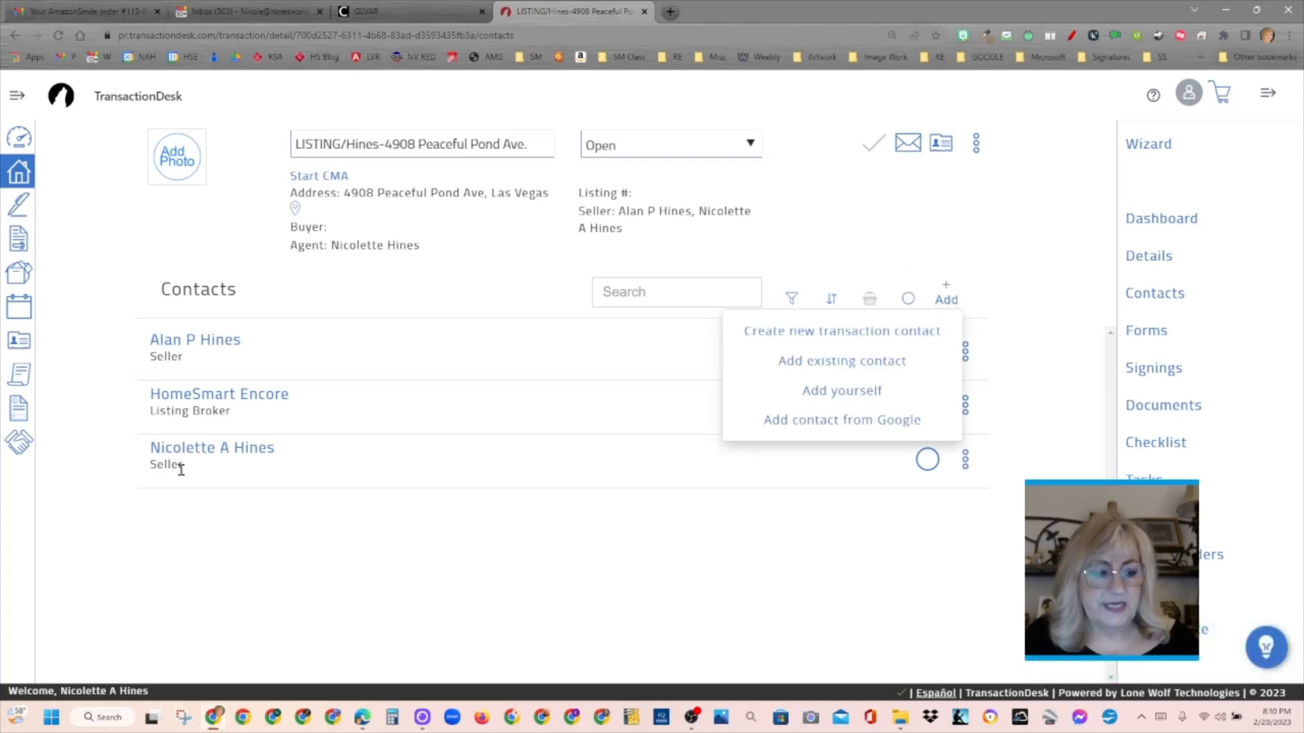
key(ctrl)
key(ctrl)
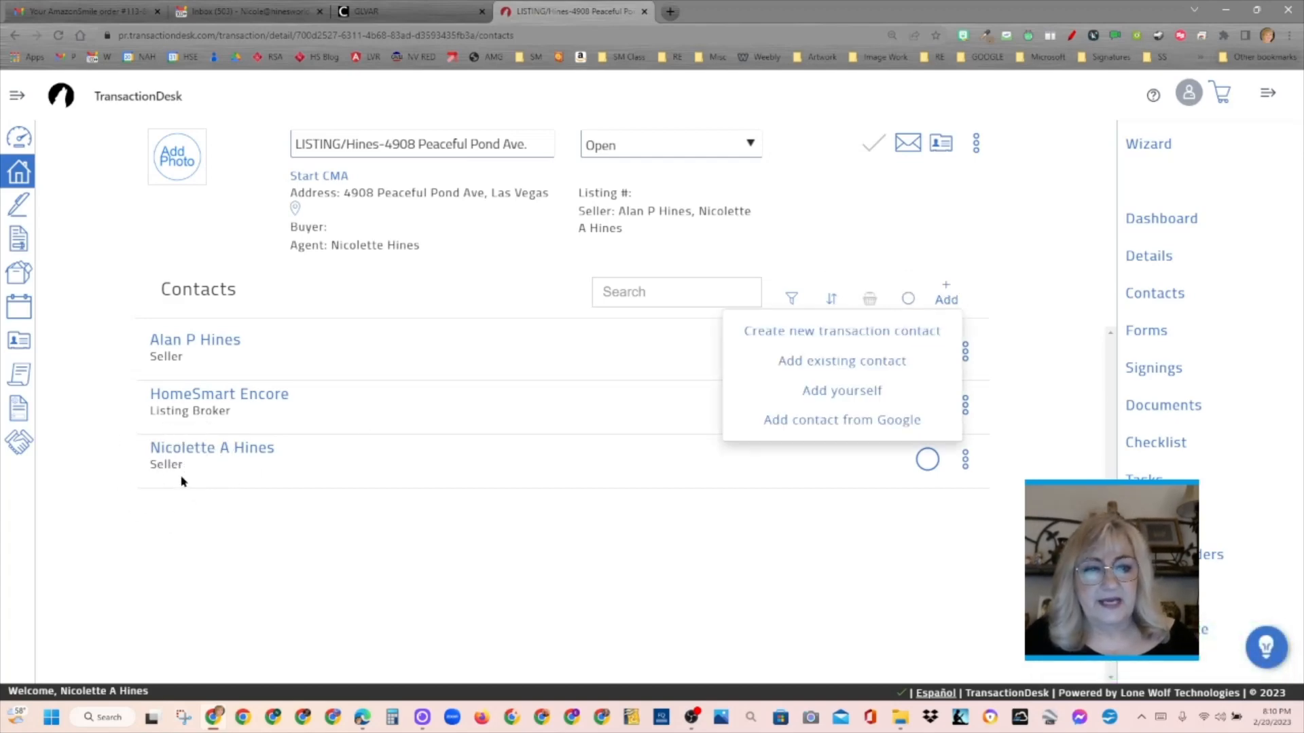
click(842, 361)
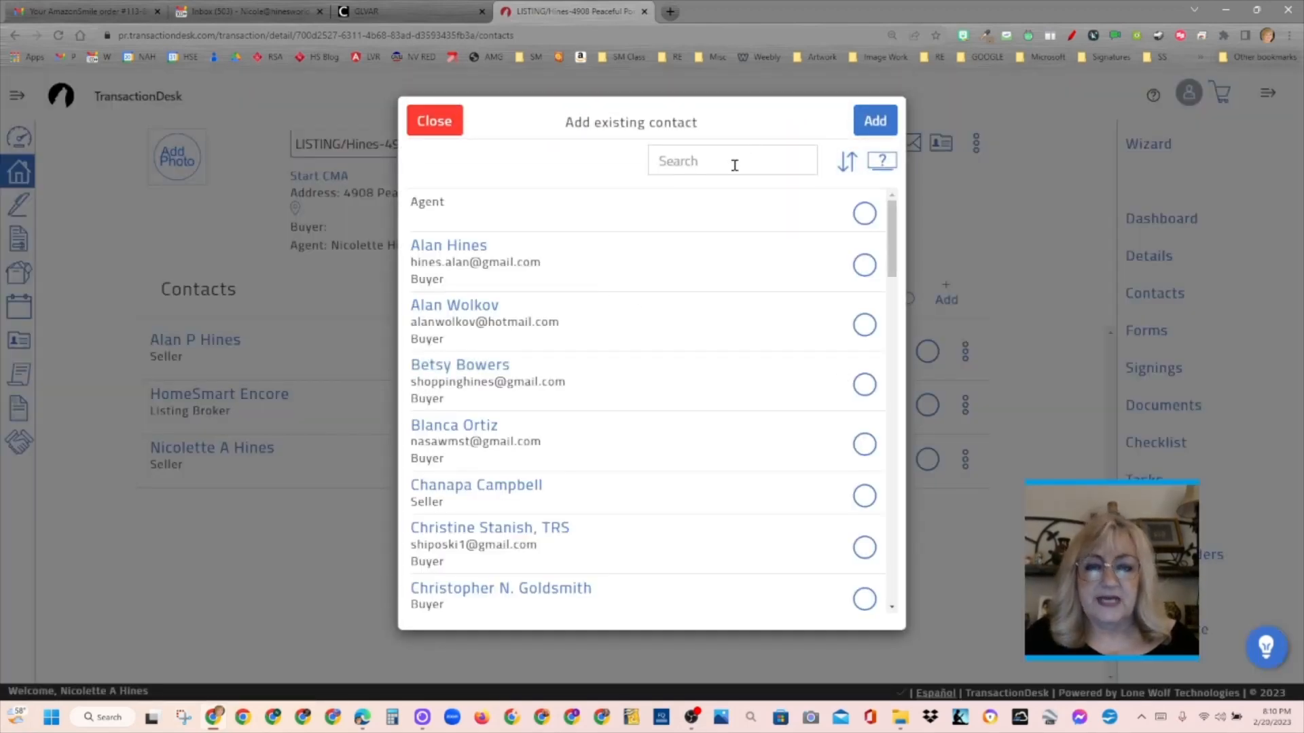
click(734, 165)
text(Nicolett)
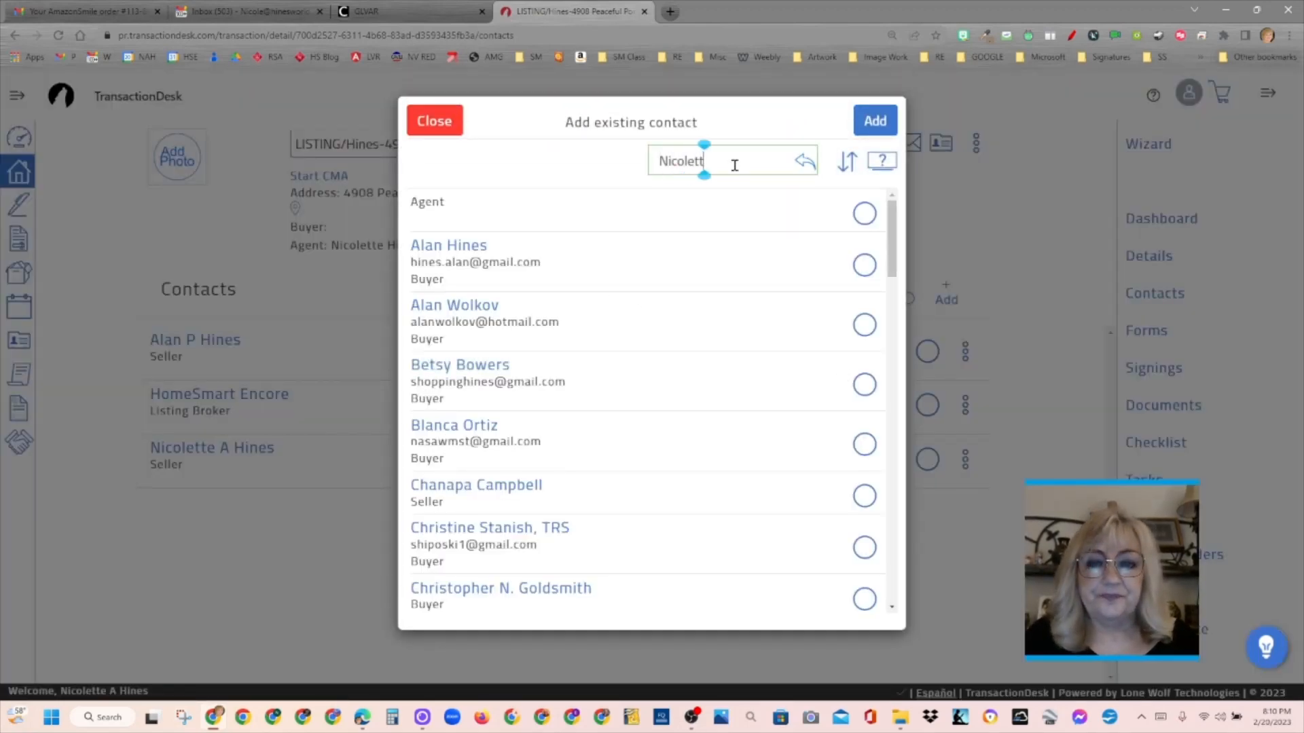
text(e)
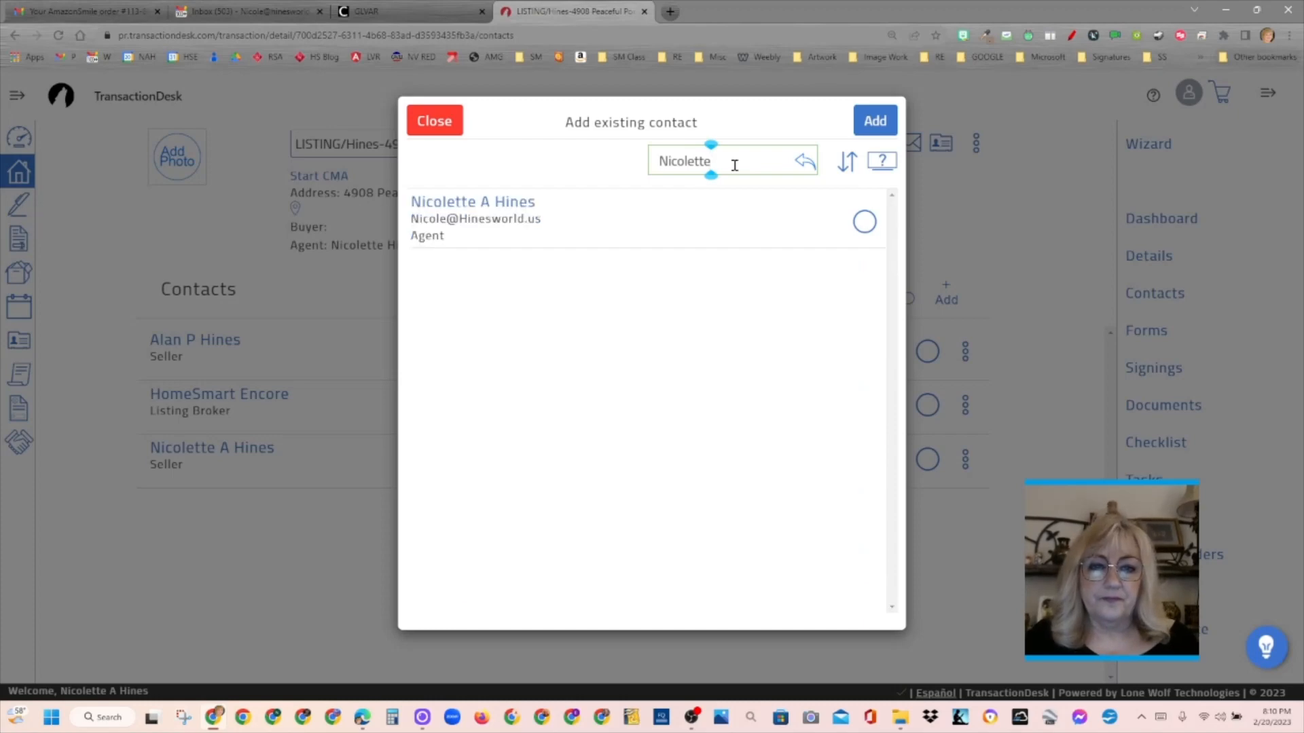
click(864, 222)
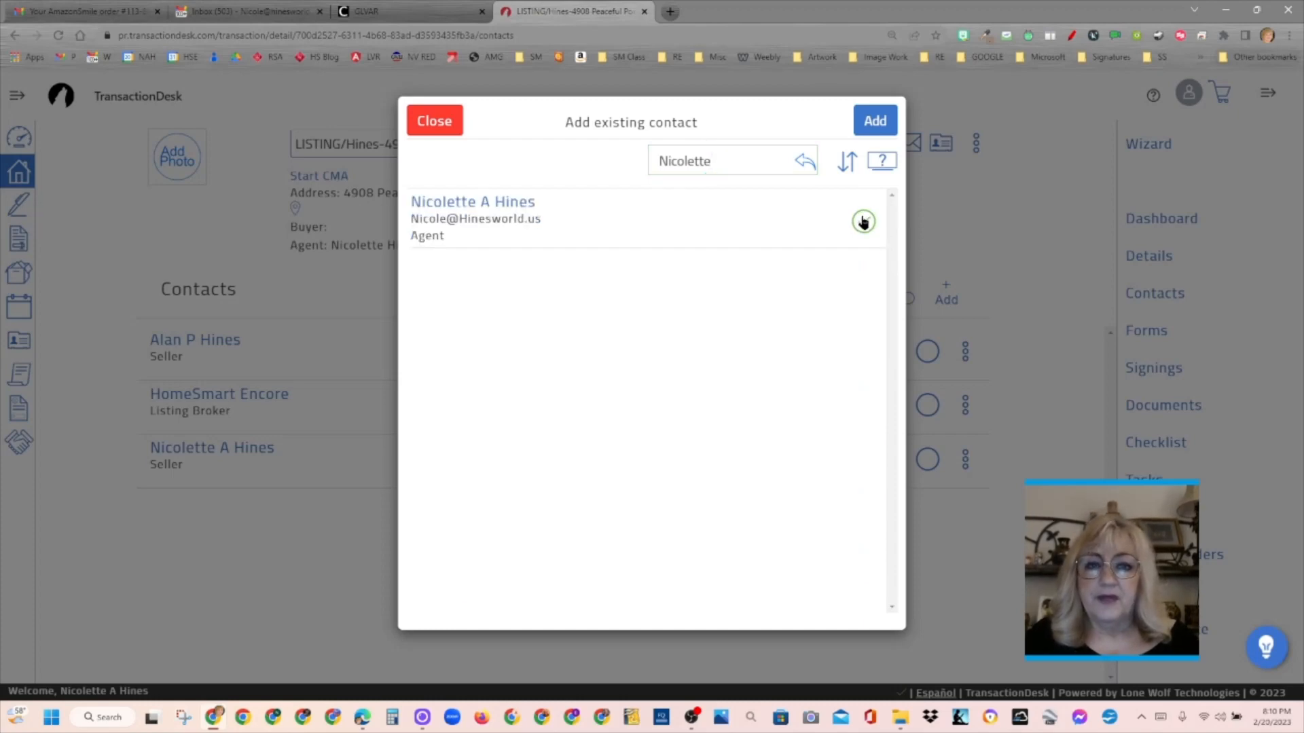
click(874, 121)
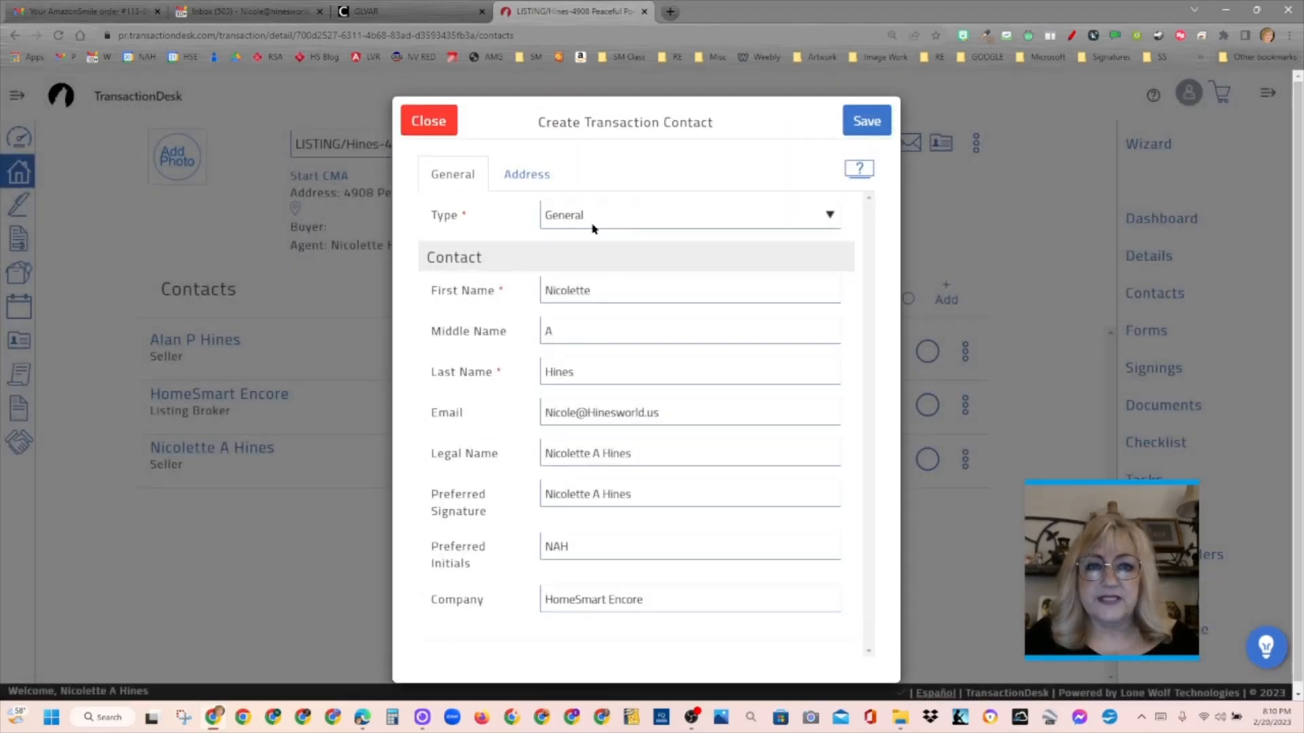
click(595, 217)
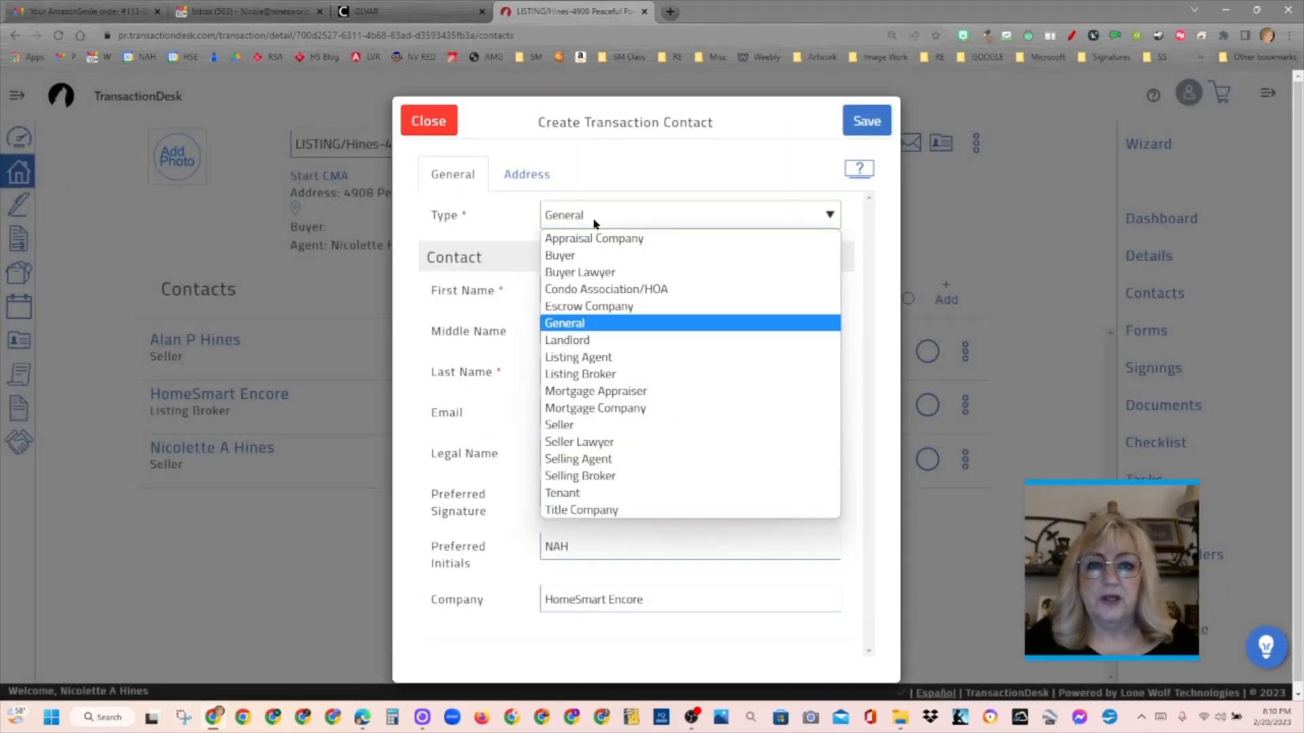
click(611, 358)
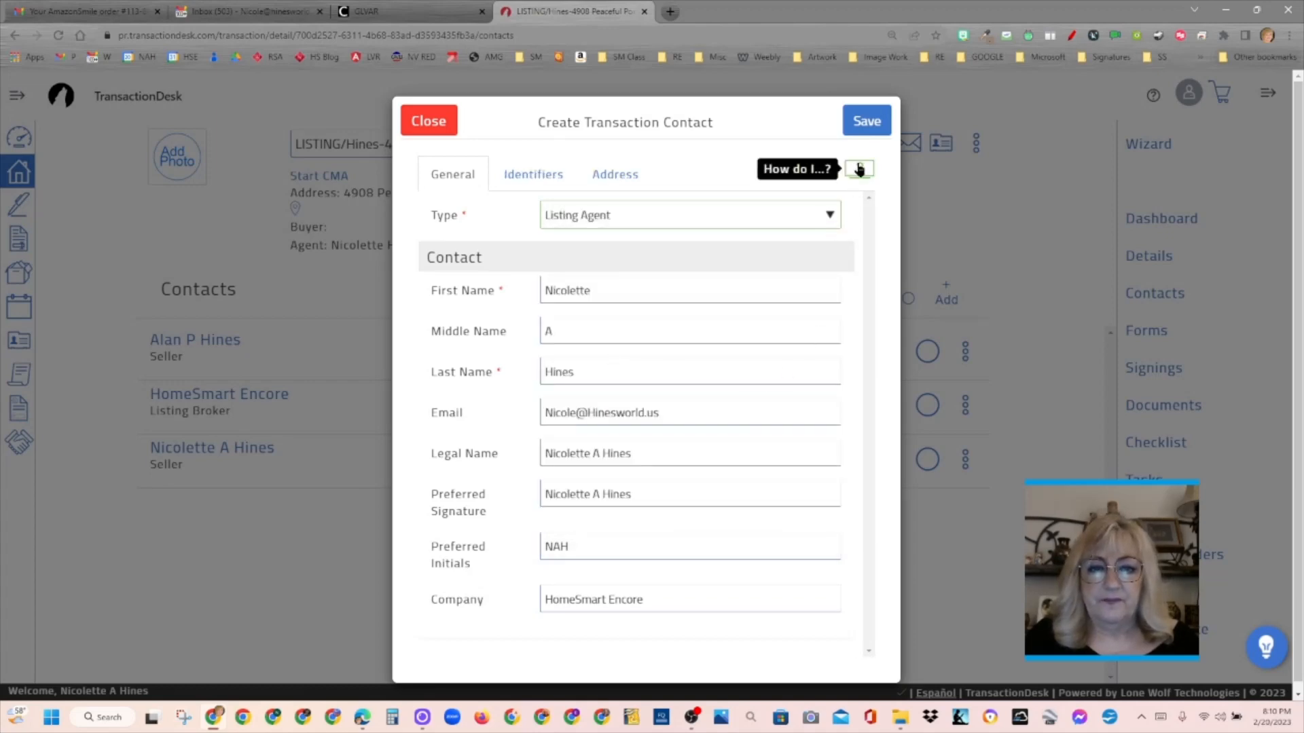
- Enter the agent license number in the listing agent's identifiers
click(533, 175)
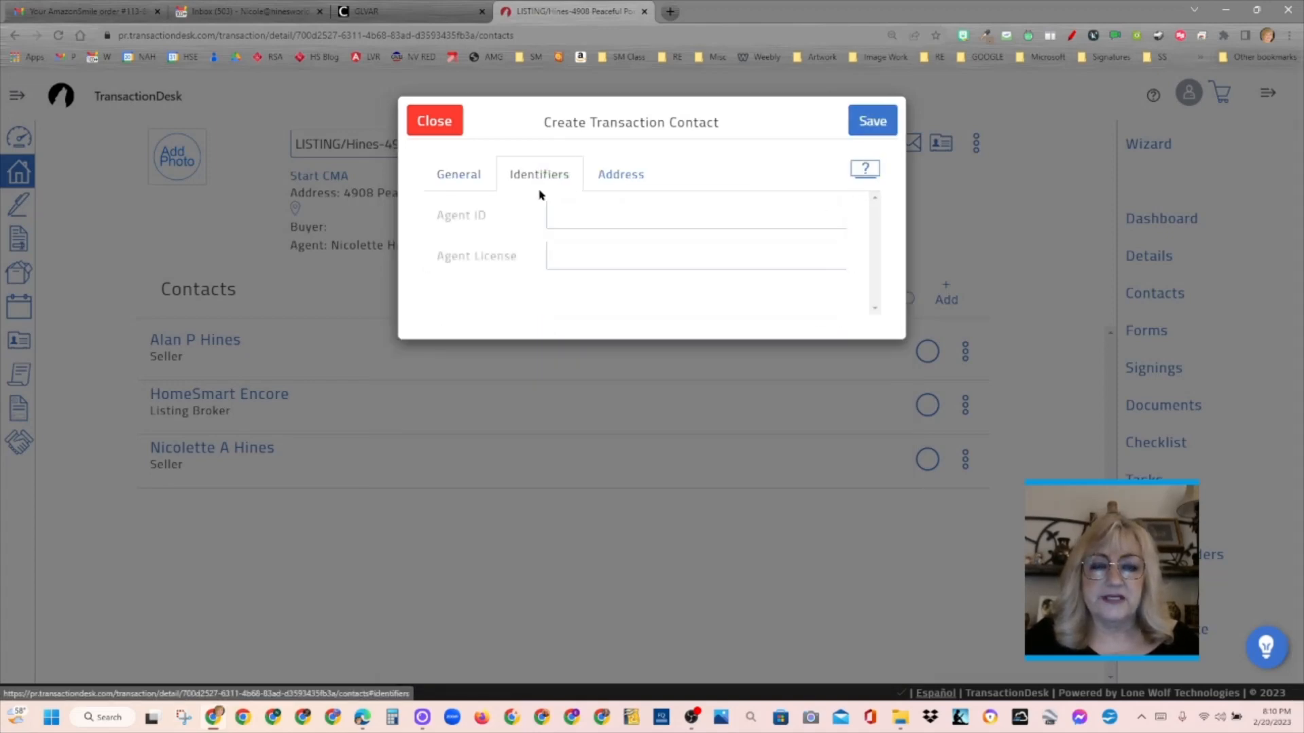
click(579, 252)
text(5.1)
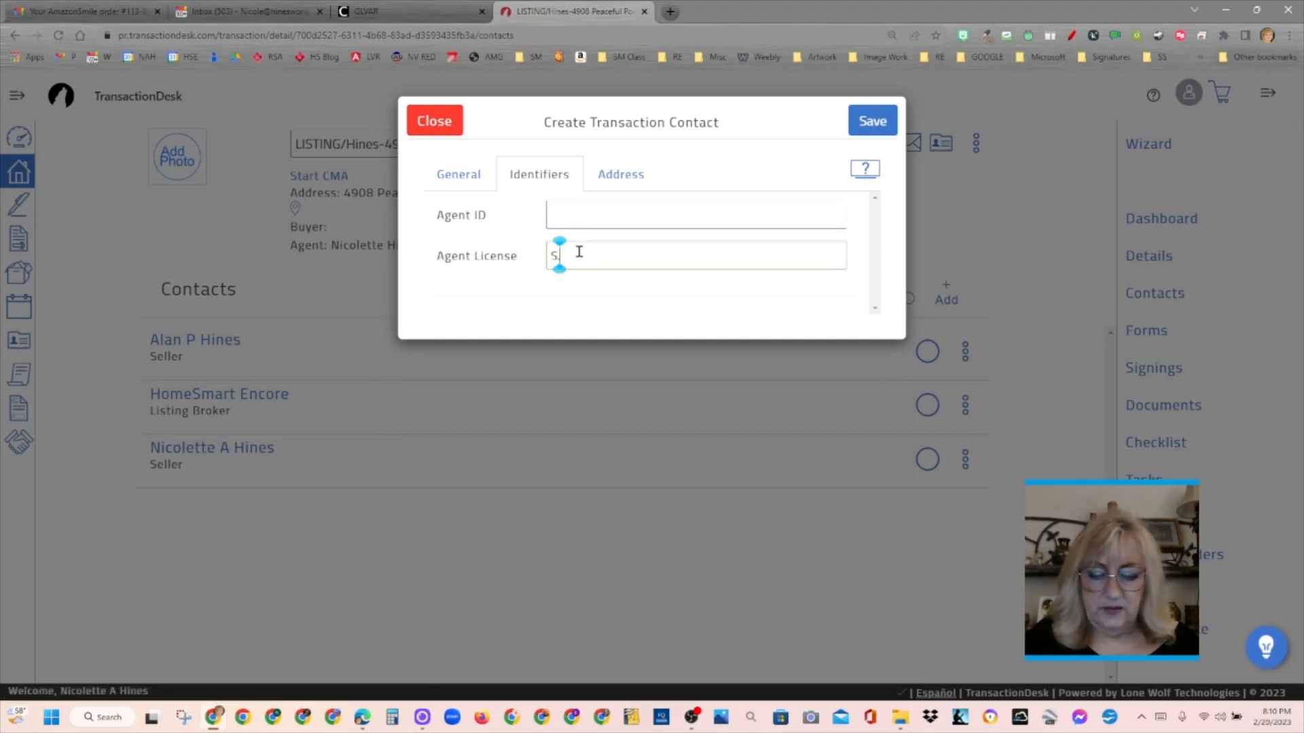
text(82802)
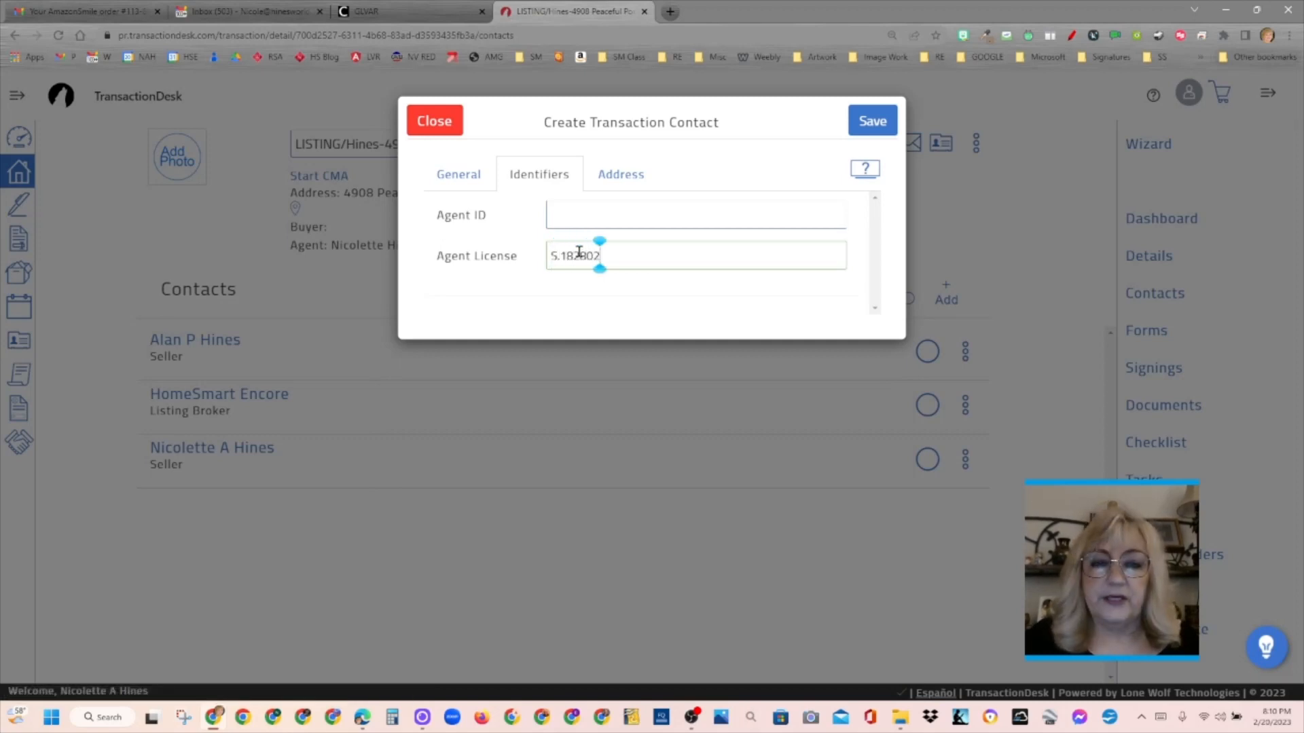
- Enter the agent ID in the listing agent's identifiers, check the address details and save the contact
click(595, 216)
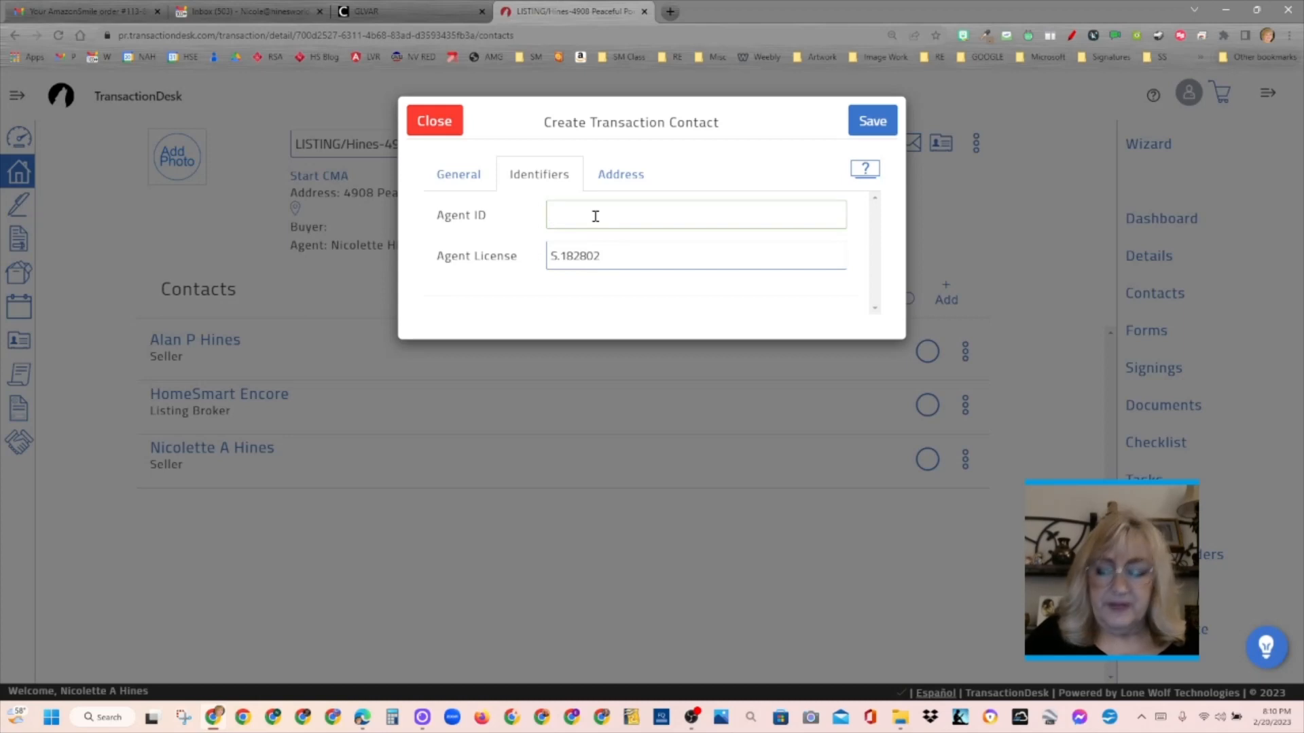
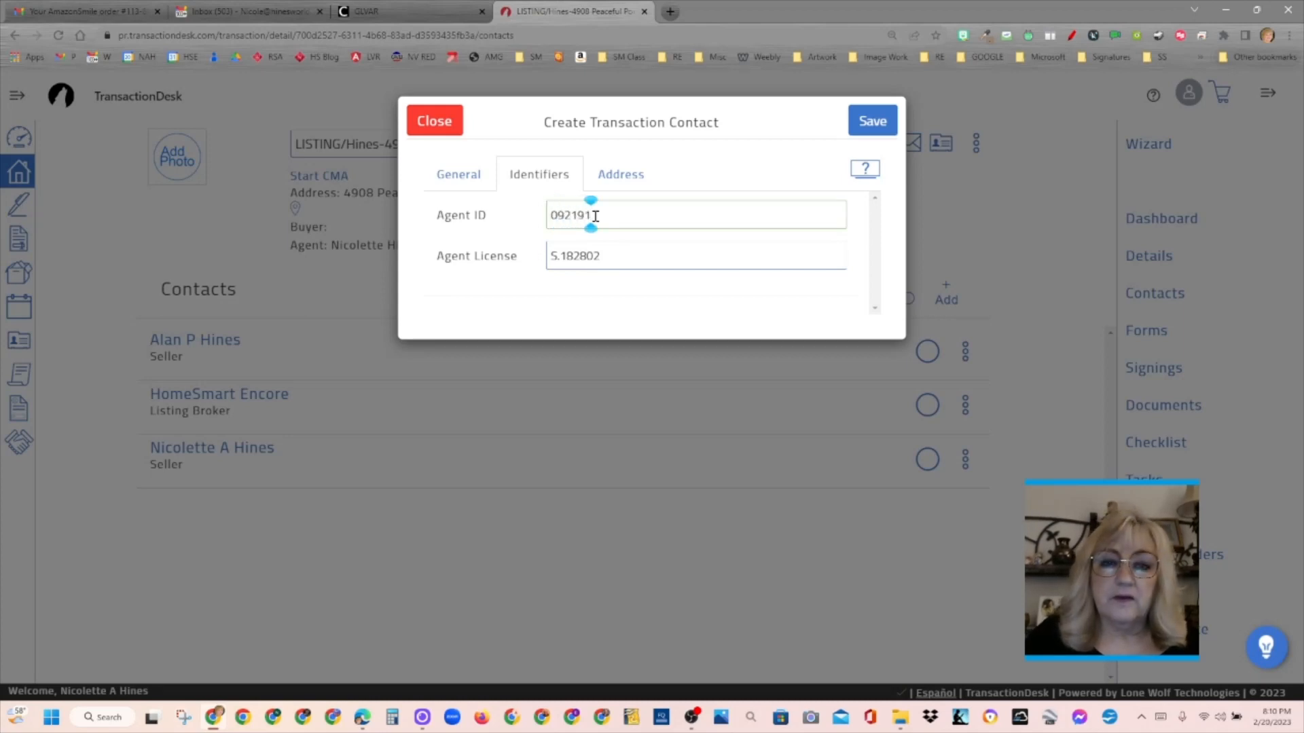
click(620, 175)
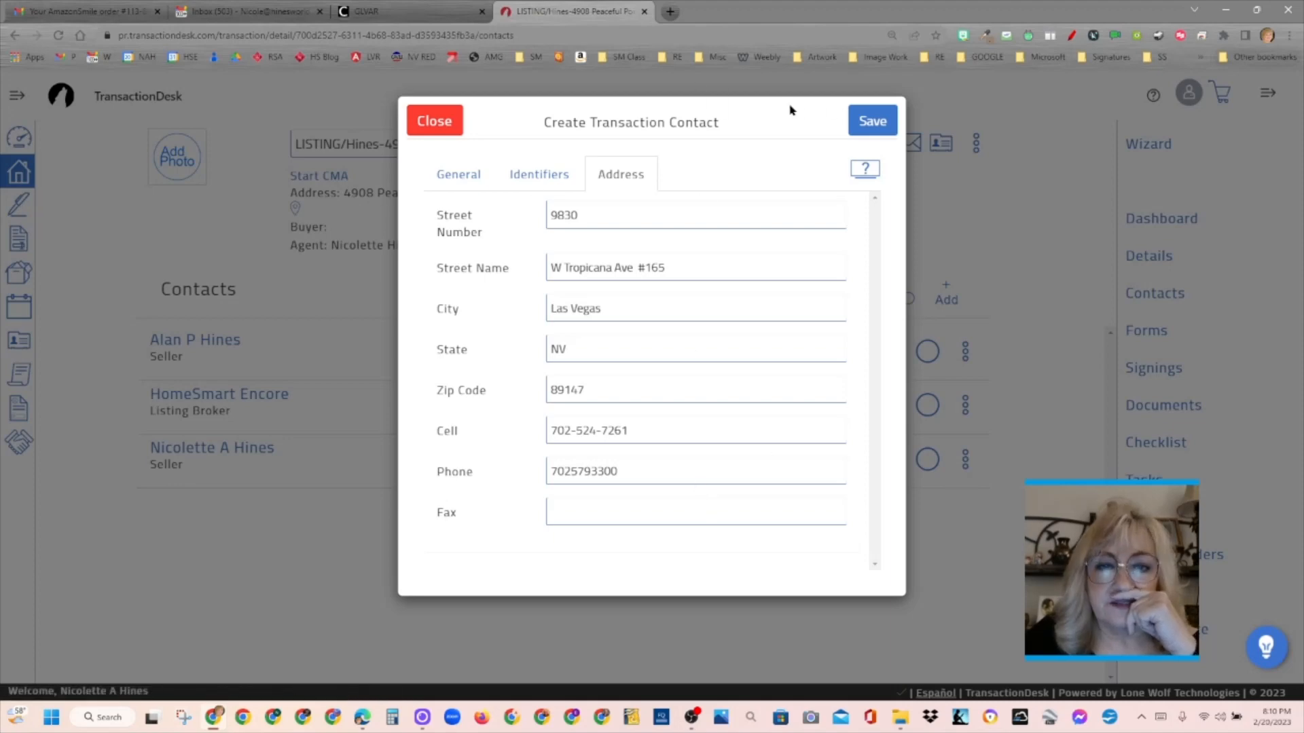
click(876, 122)
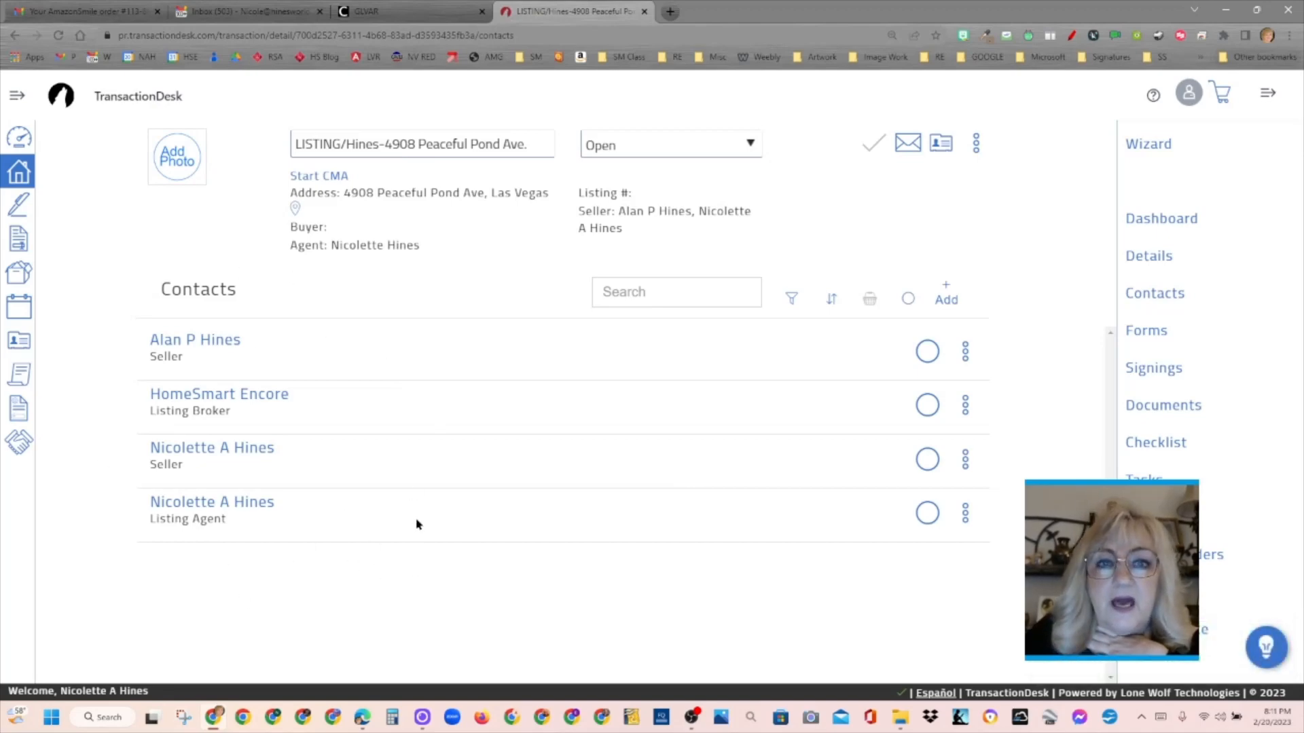
click(976, 142)
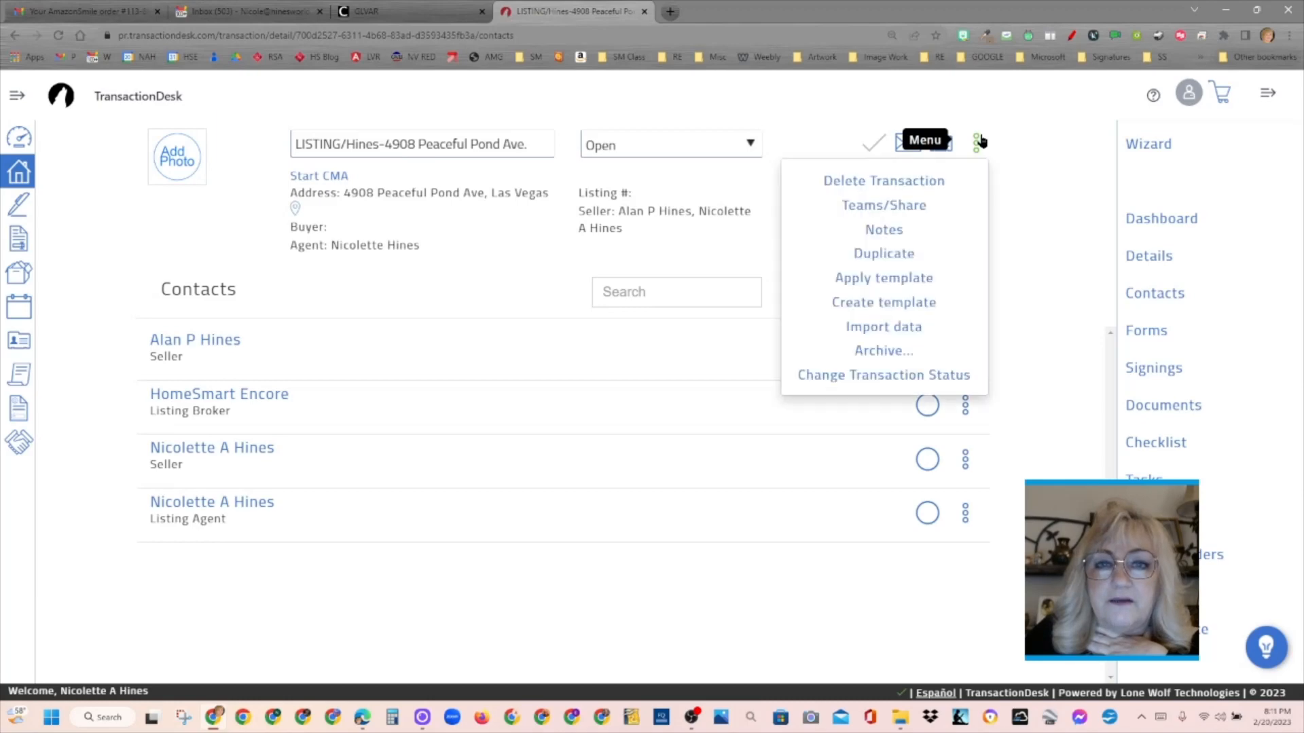
click(1030, 233)
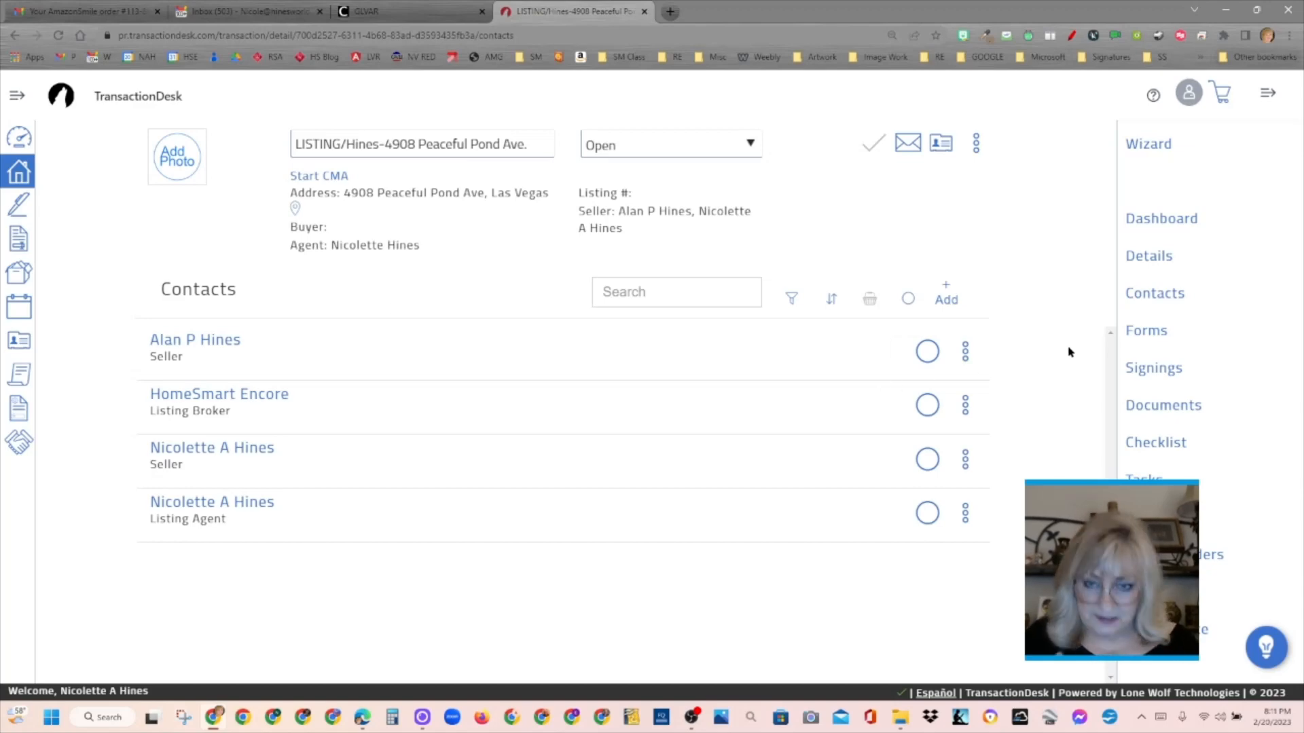
- Delete the Duties Owed Supplemental List of Licensees from the transaction's forms
click(1146, 333)
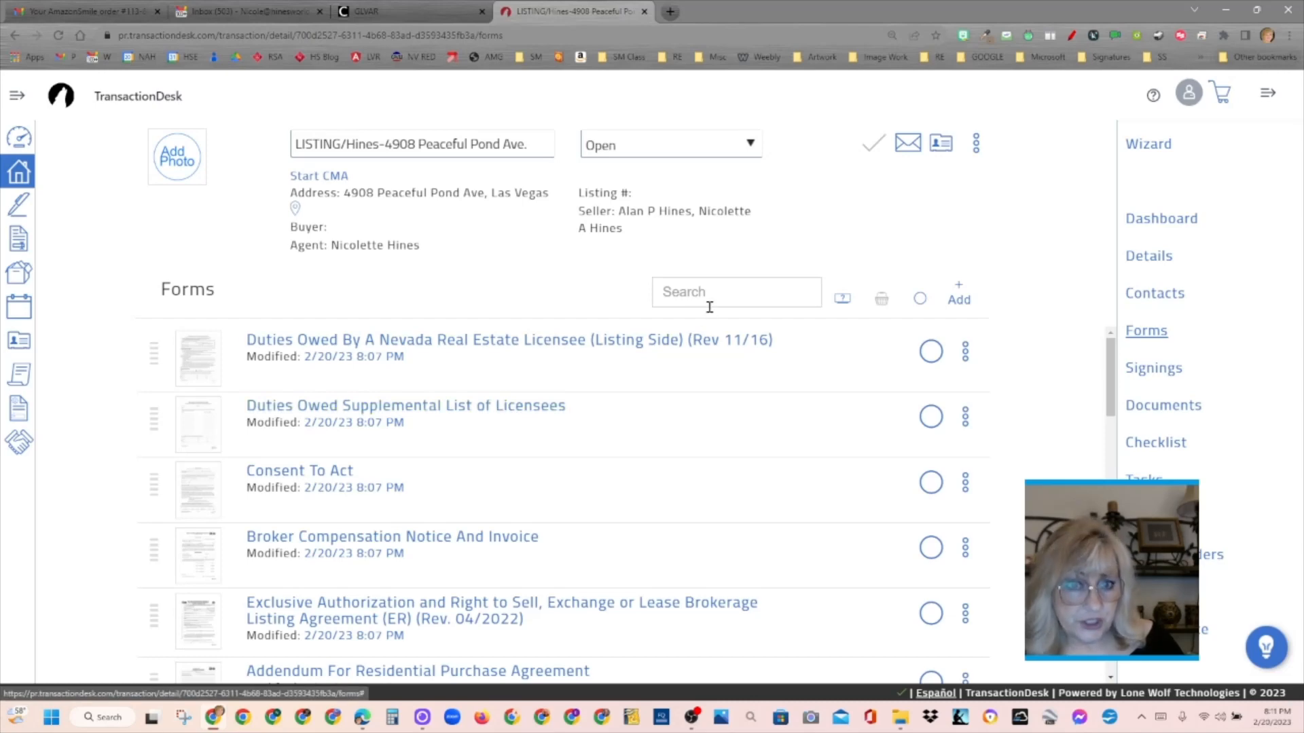
click(965, 417)
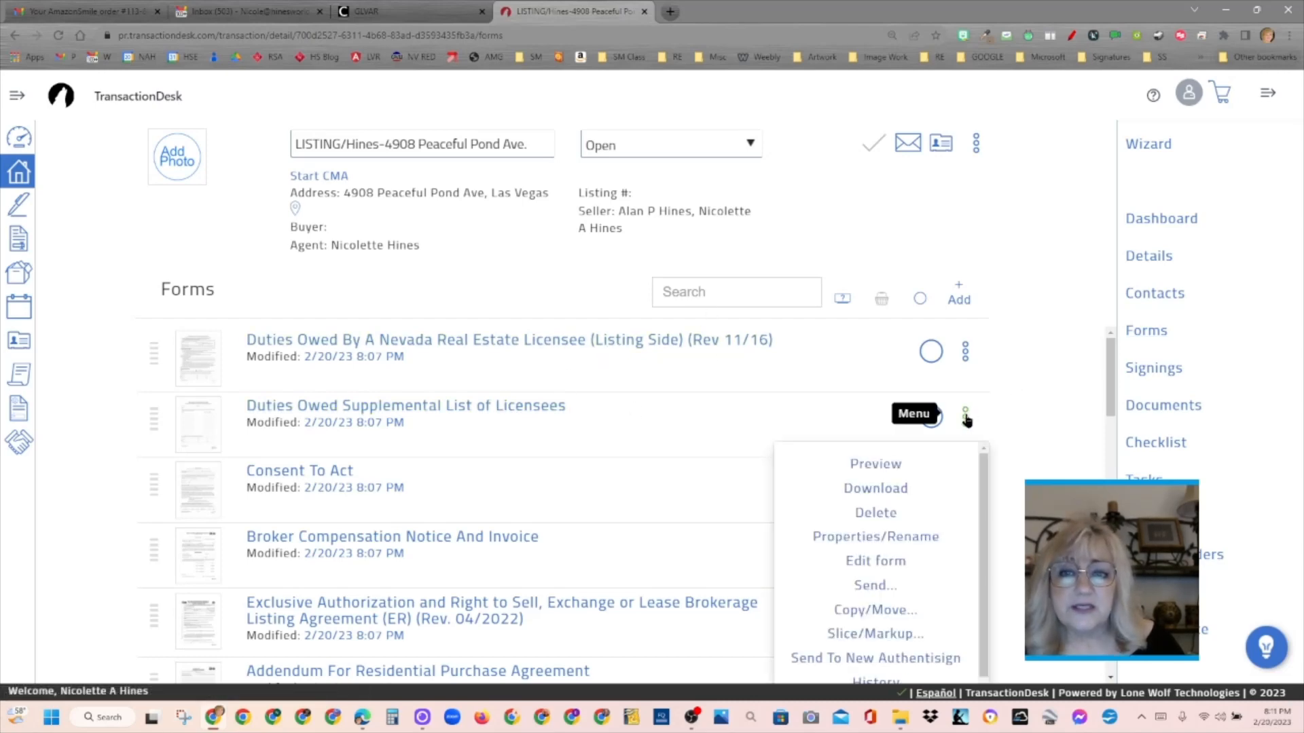
click(887, 514)
click(876, 121)
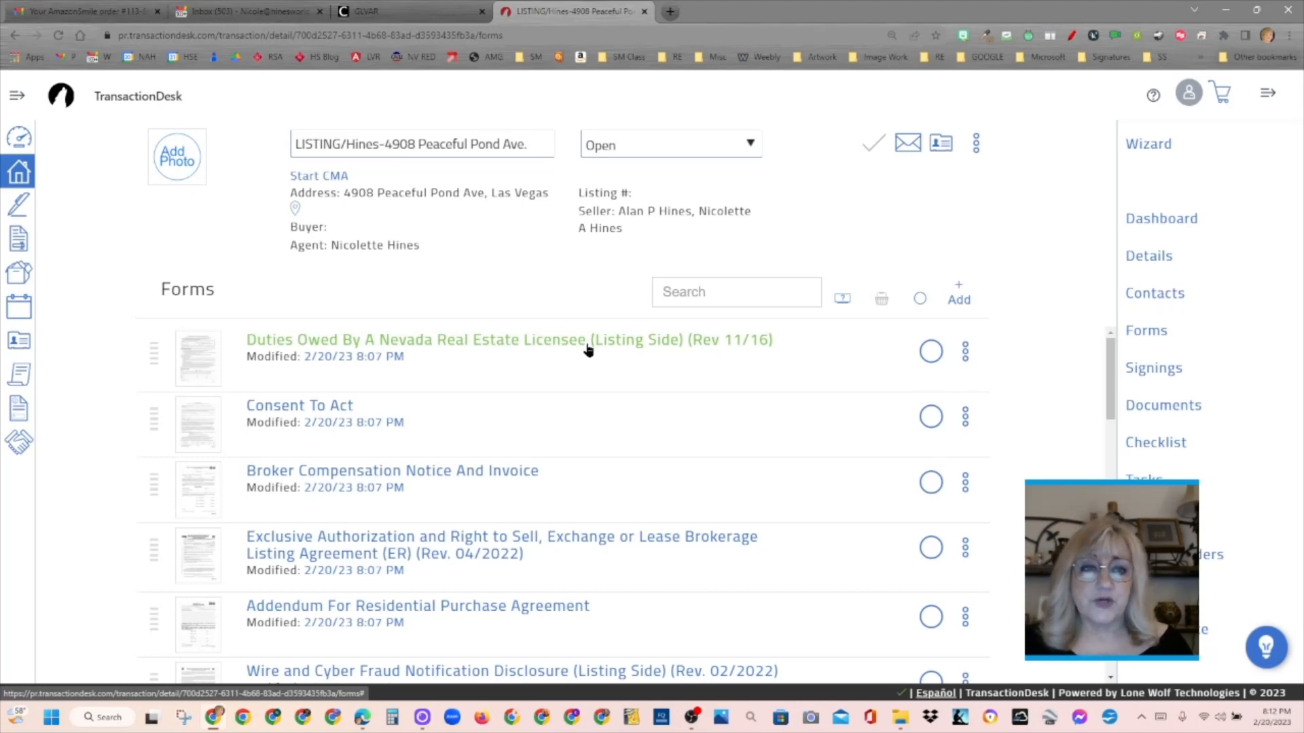
- Delete the Consent To Act form from the transaction
click(965, 416)
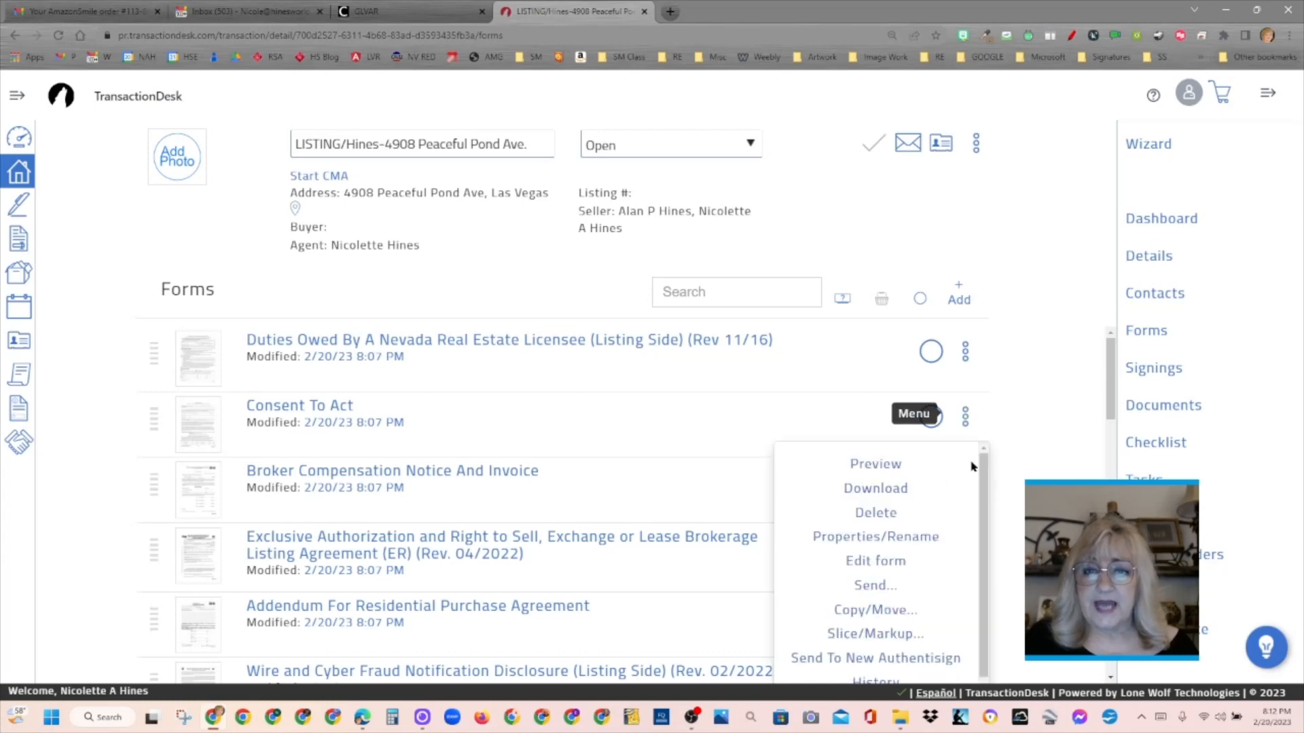
click(875, 513)
click(886, 126)
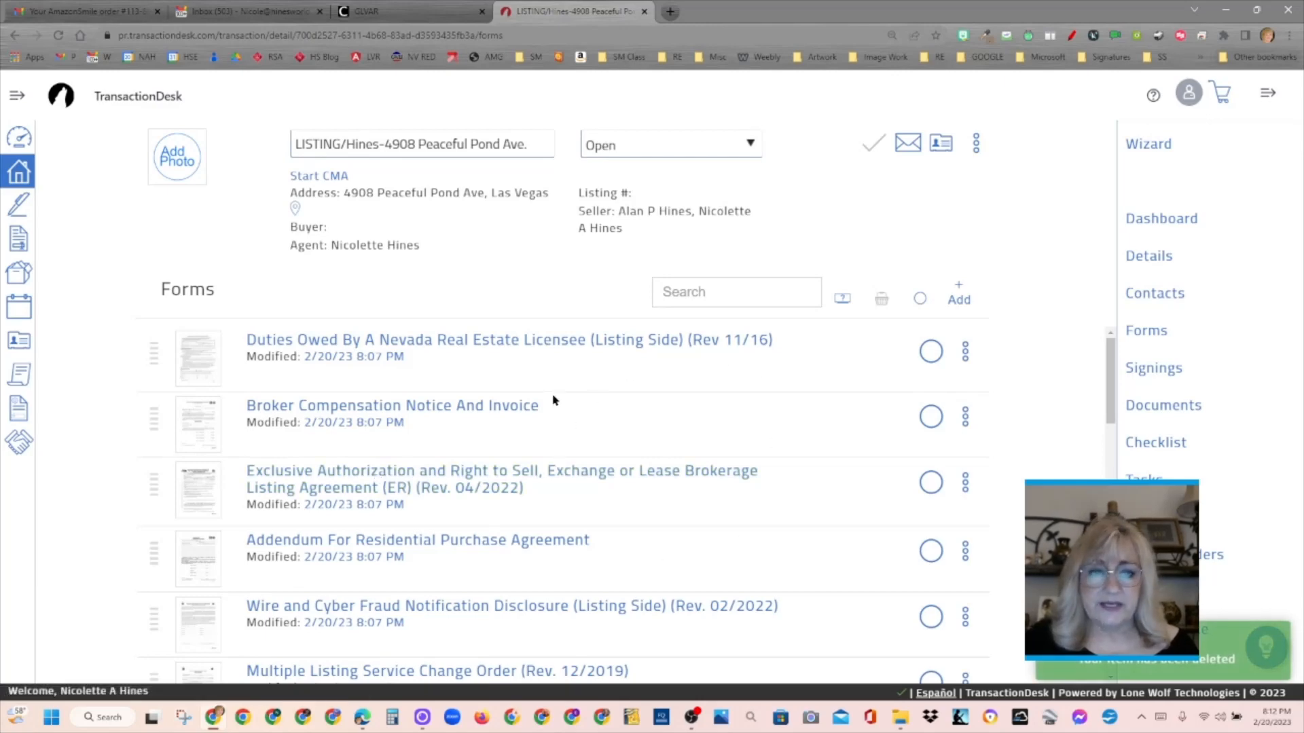
- Open the Broker Compensation Notice And Invoice to check its fields, and return to the transaction's forms
click(475, 419)
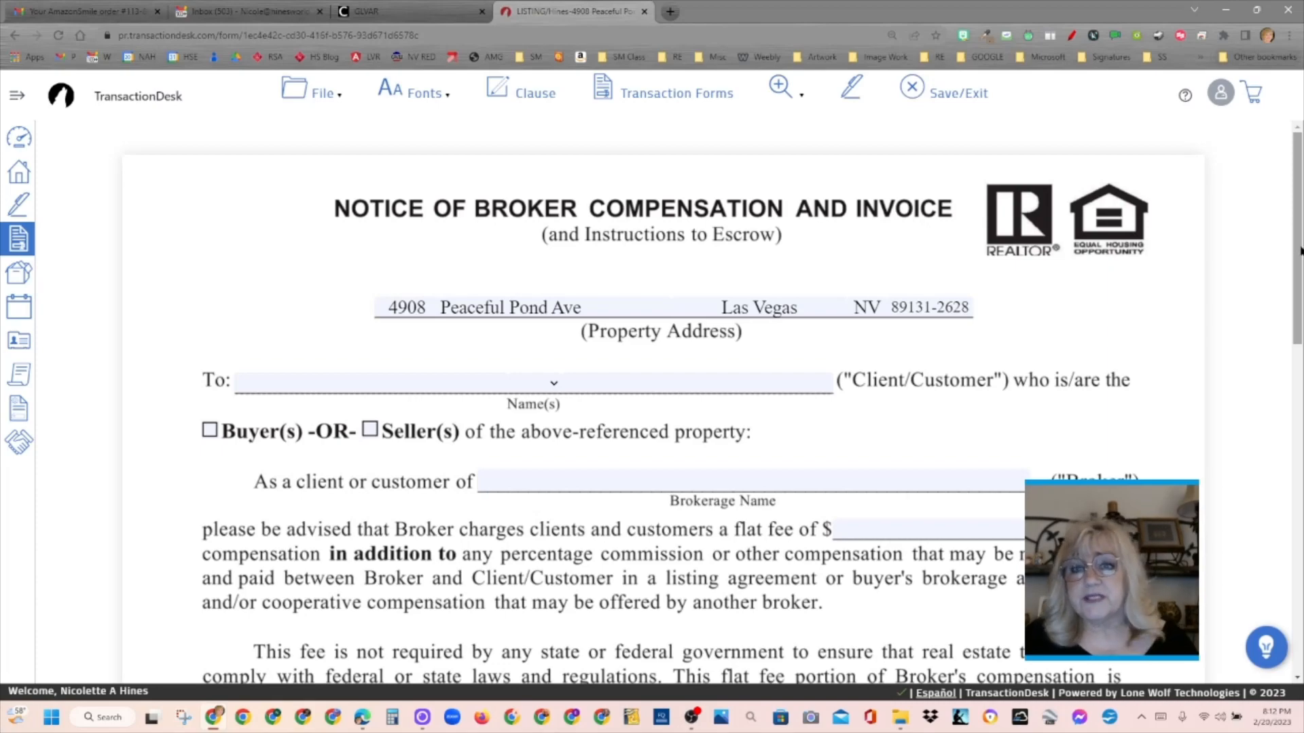
mouse_move(1300, 251)
mouse_down()
mouse_move(1299, 461)
mouse_move(1300, 237)
mouse_up()
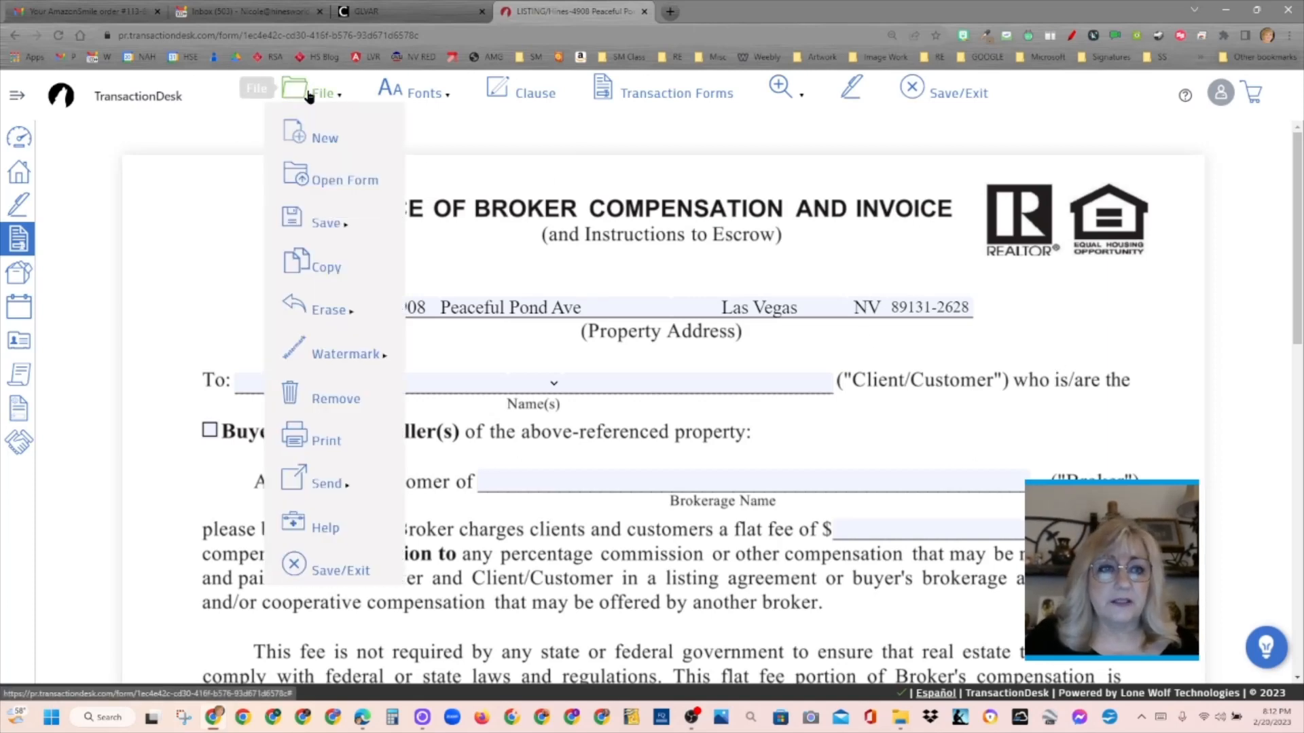
click(11, 36)
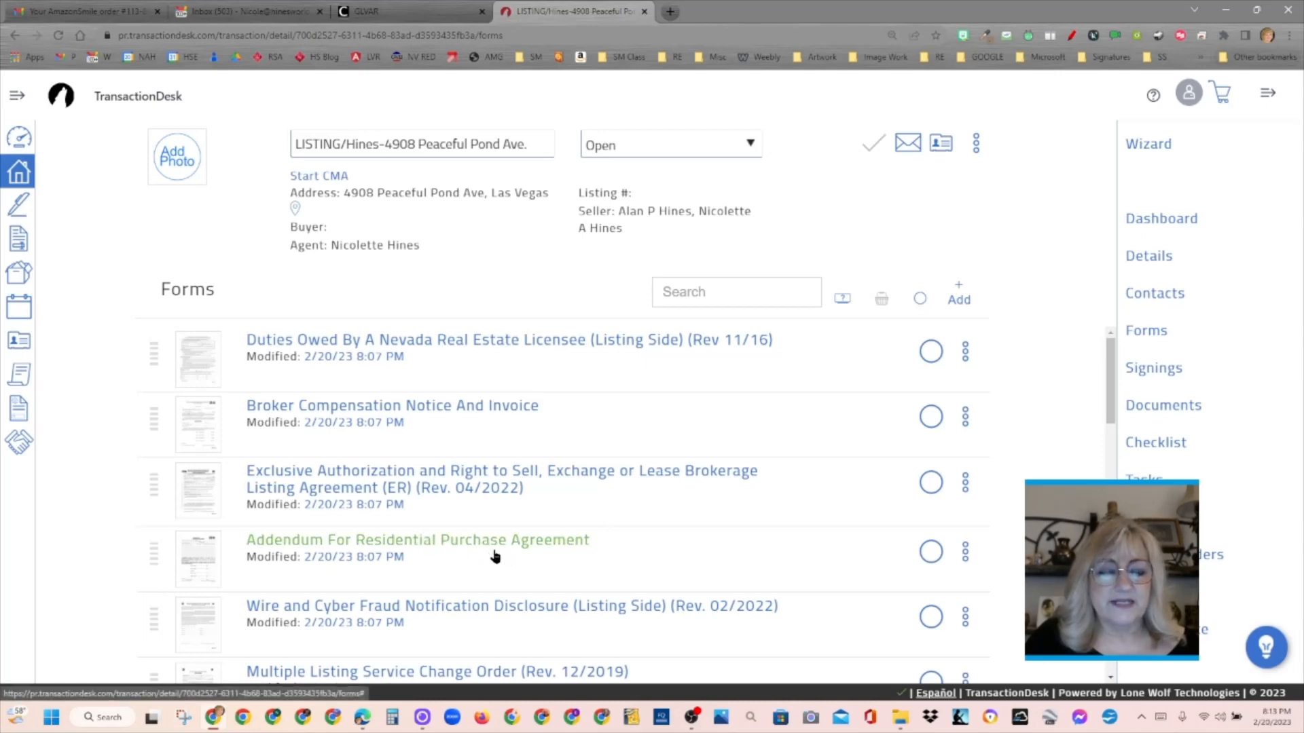
- Delete the Addendum For Residential Purchase Agreement from the transaction's forms
click(965, 552)
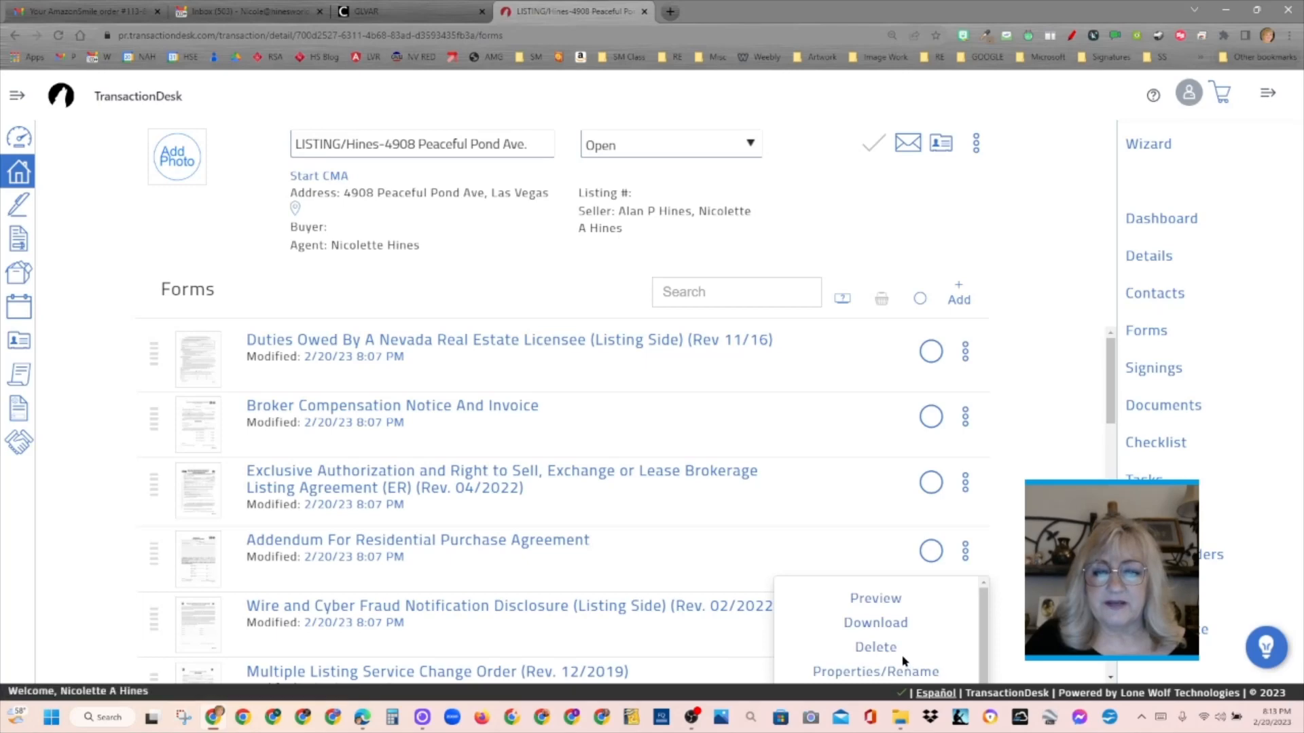
click(883, 648)
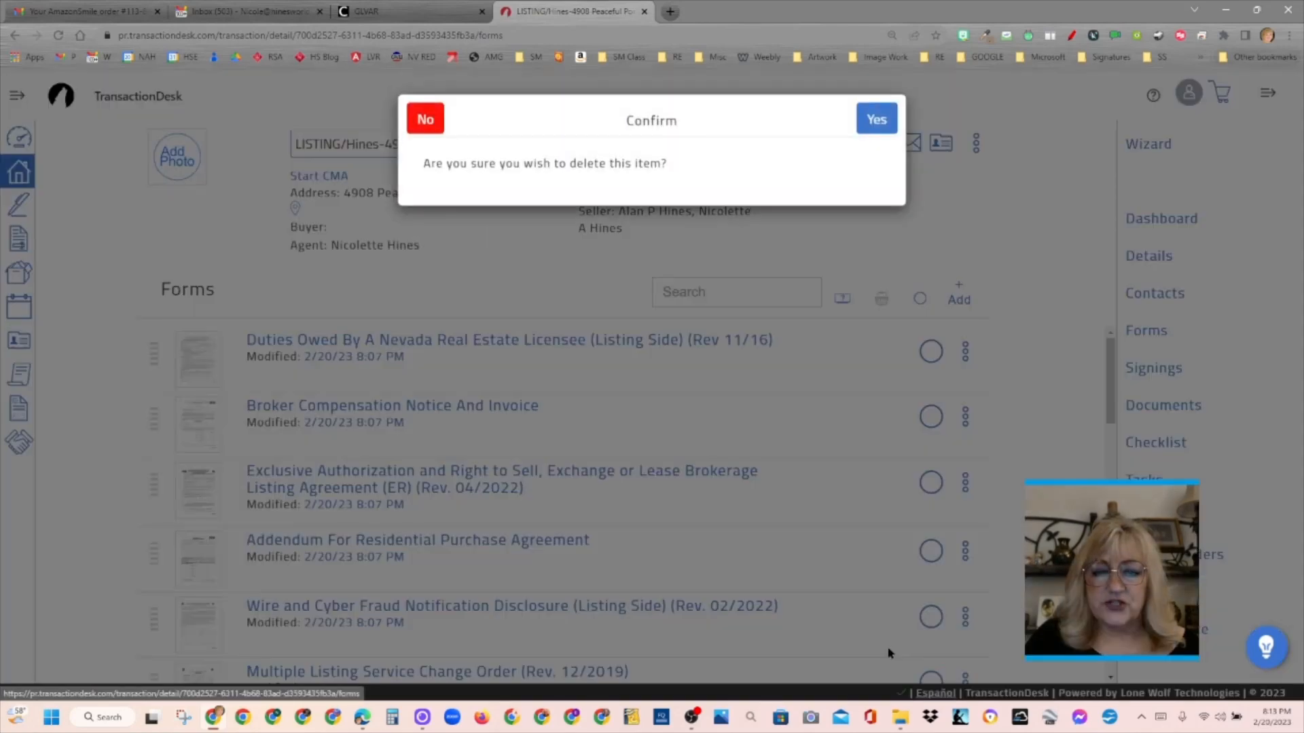
click(876, 121)
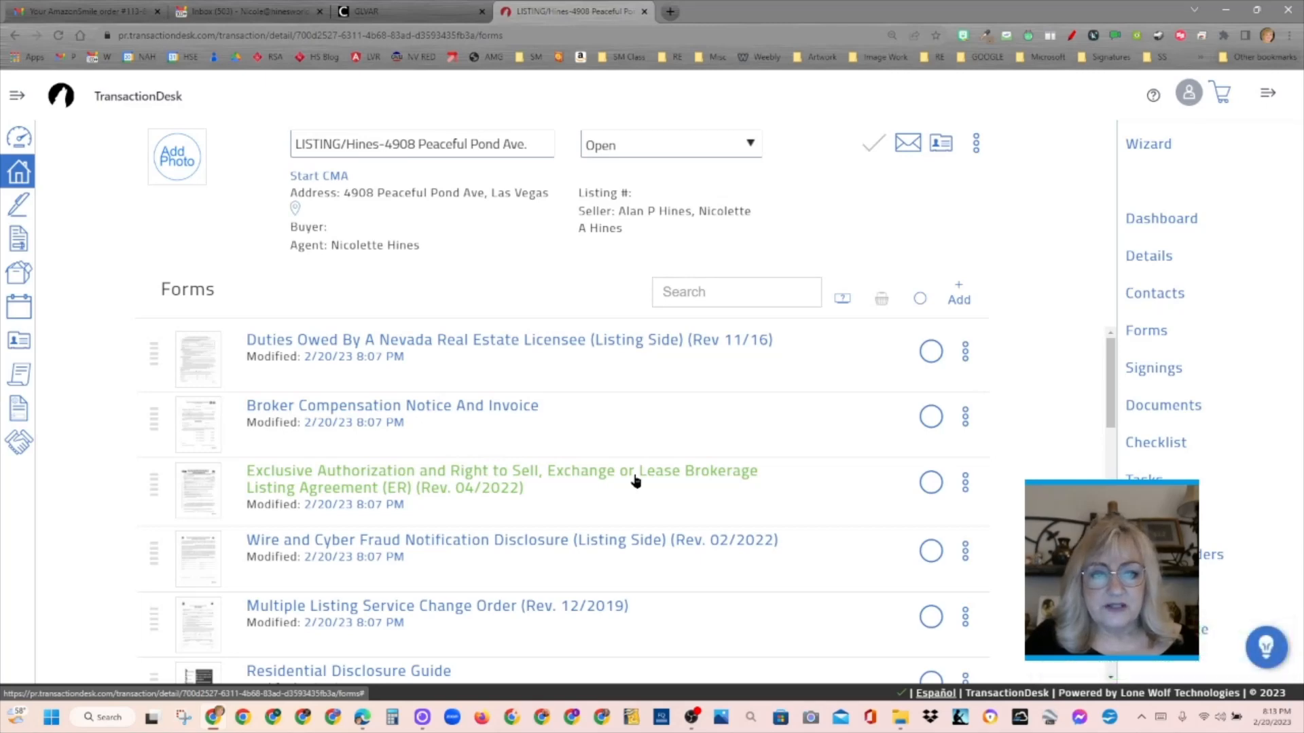
- Search the form library for "Addendum" and add the Addendum to Listing Agreement - Coming Soon Listing to the transaction
click(957, 289)
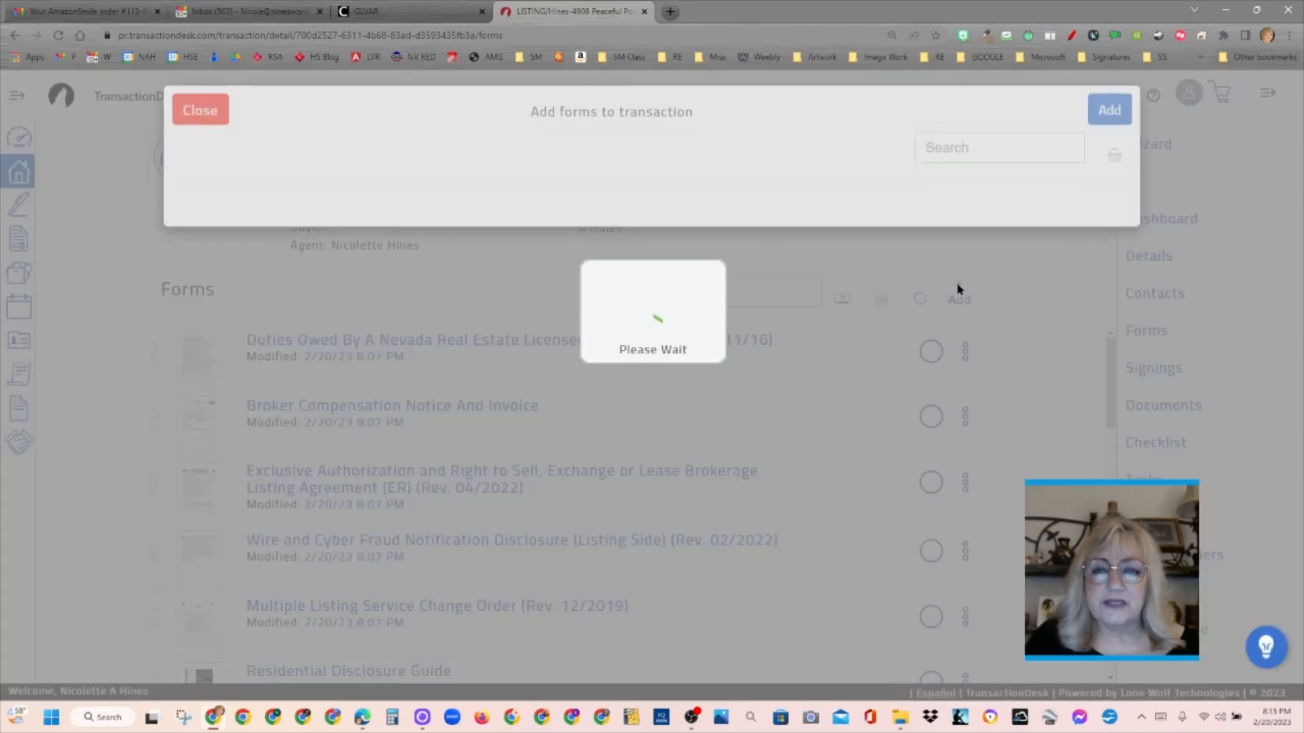
click(957, 164)
text(Adden)
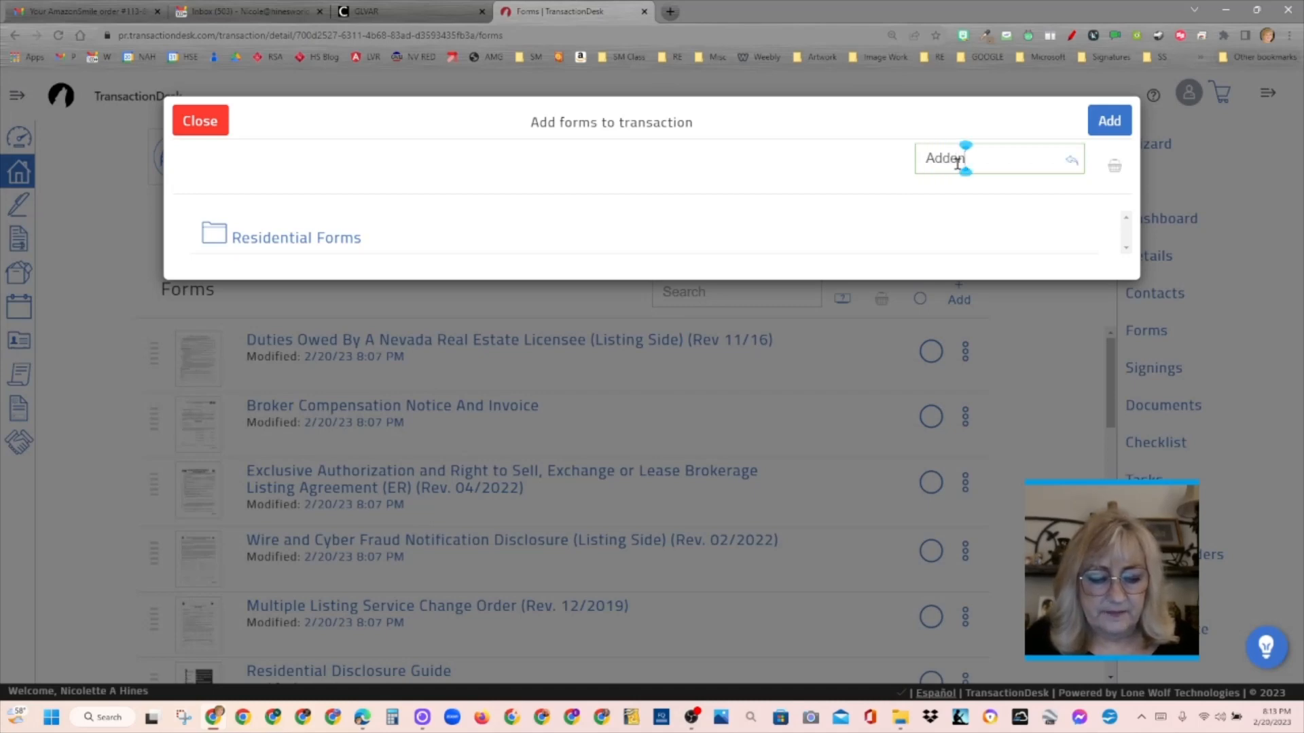
text(dum)
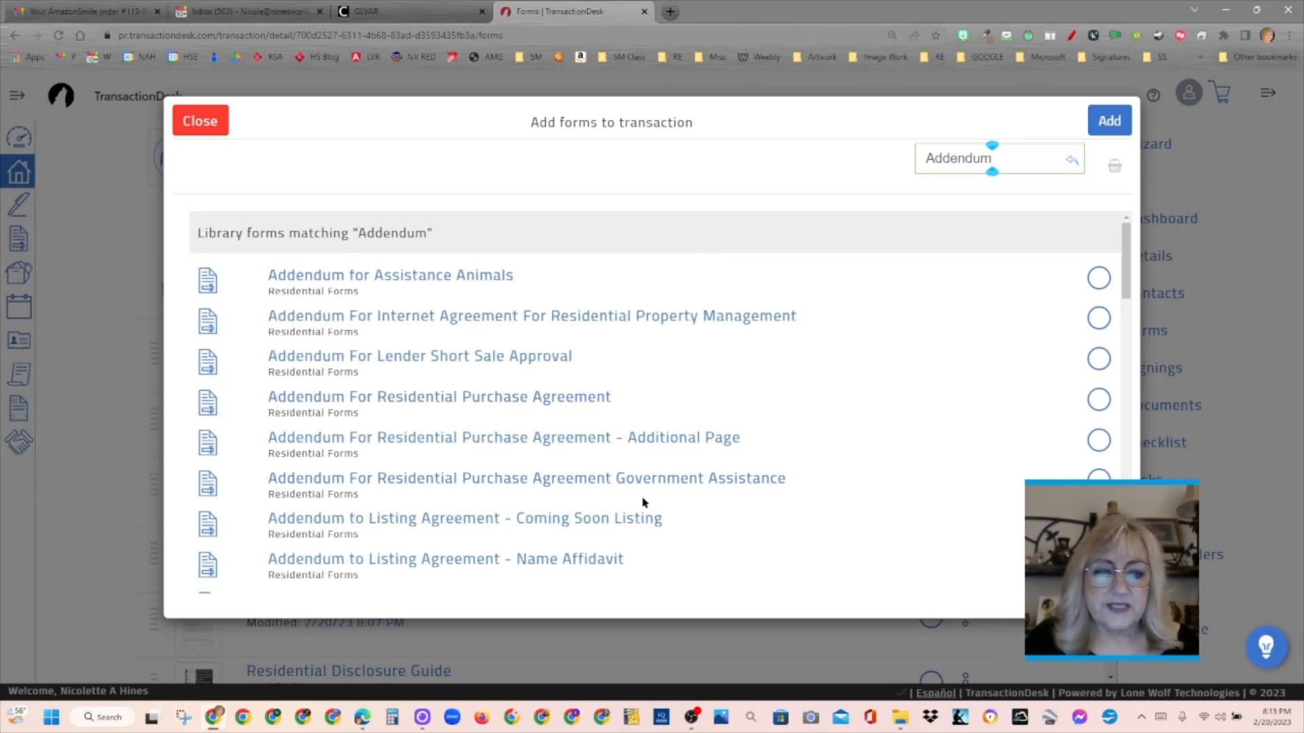
scroll(1133, 299, down, 1)
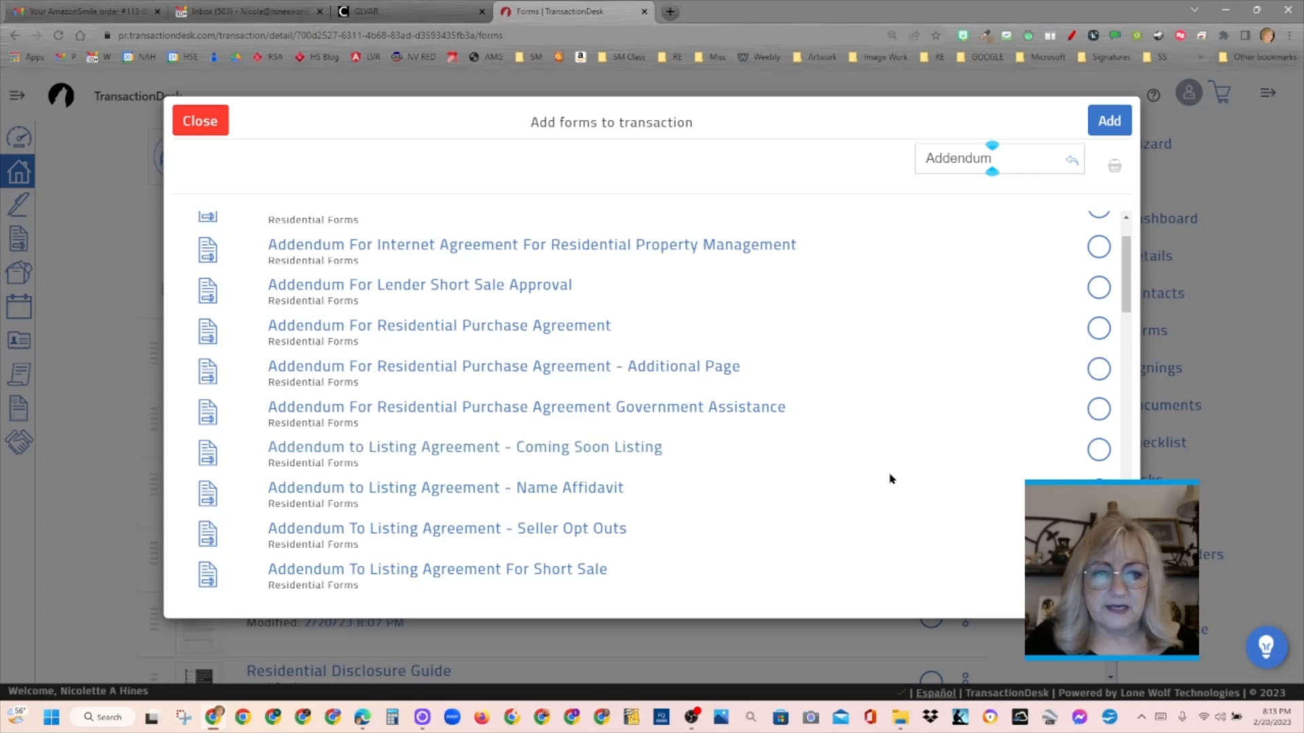
click(1100, 449)
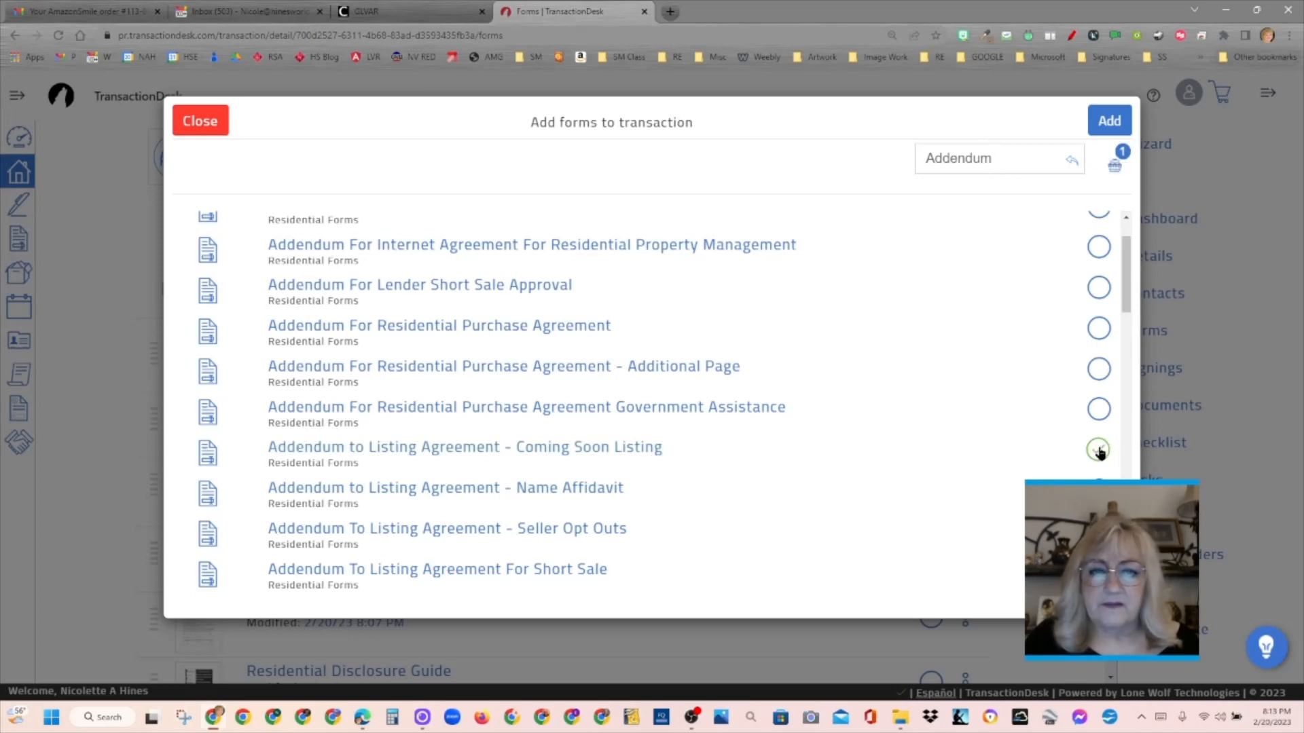
drag(1125, 277, 1125, 297)
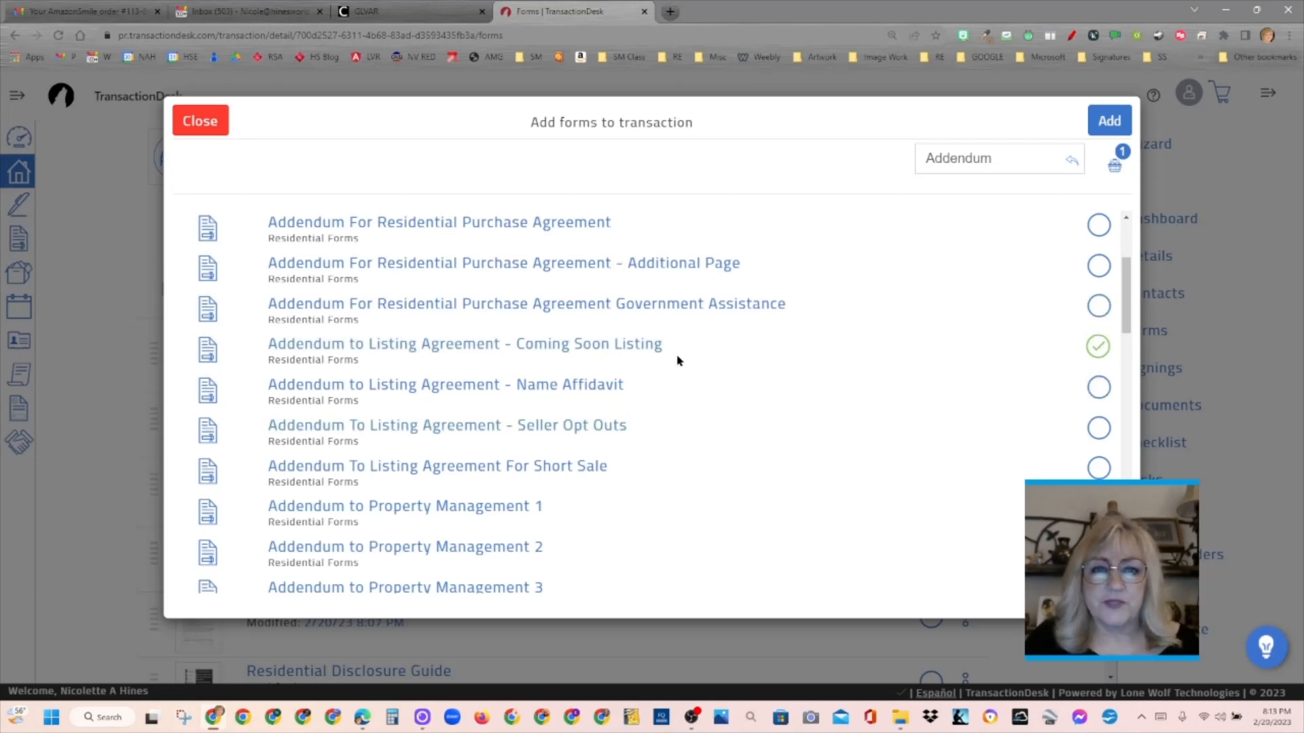
click(1109, 121)
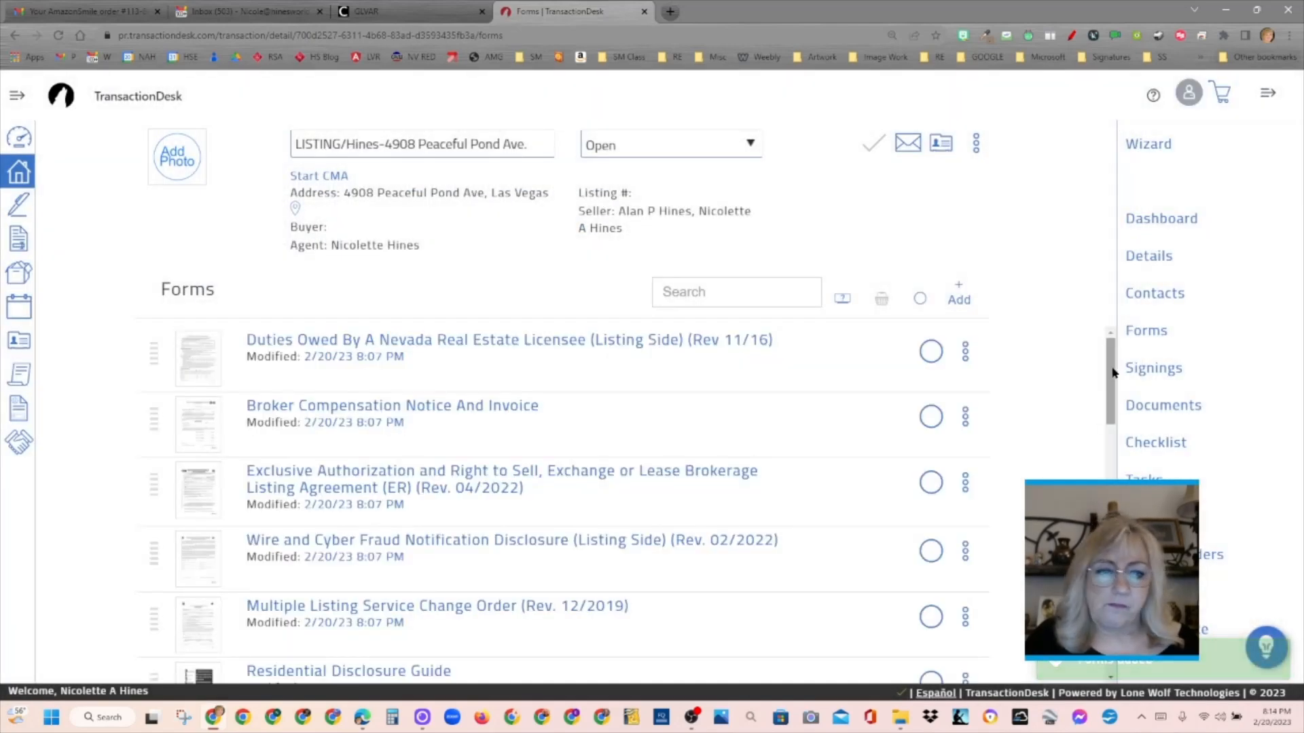
- Open the Multiple Listing Service Change Order, review its pre-filled property, price and signature details, and save and exit the form
drag(1111, 371, 1141, 343)
drag(1143, 296, 1111, 387)
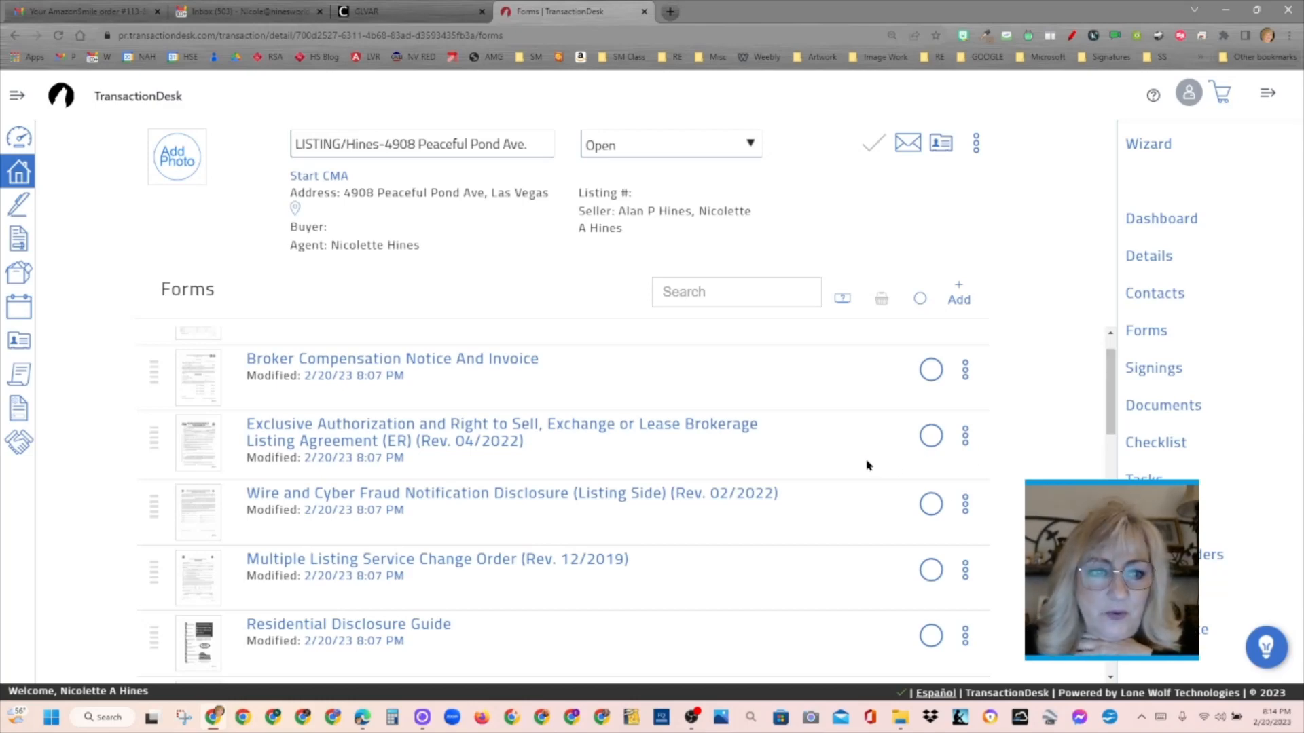
click(473, 561)
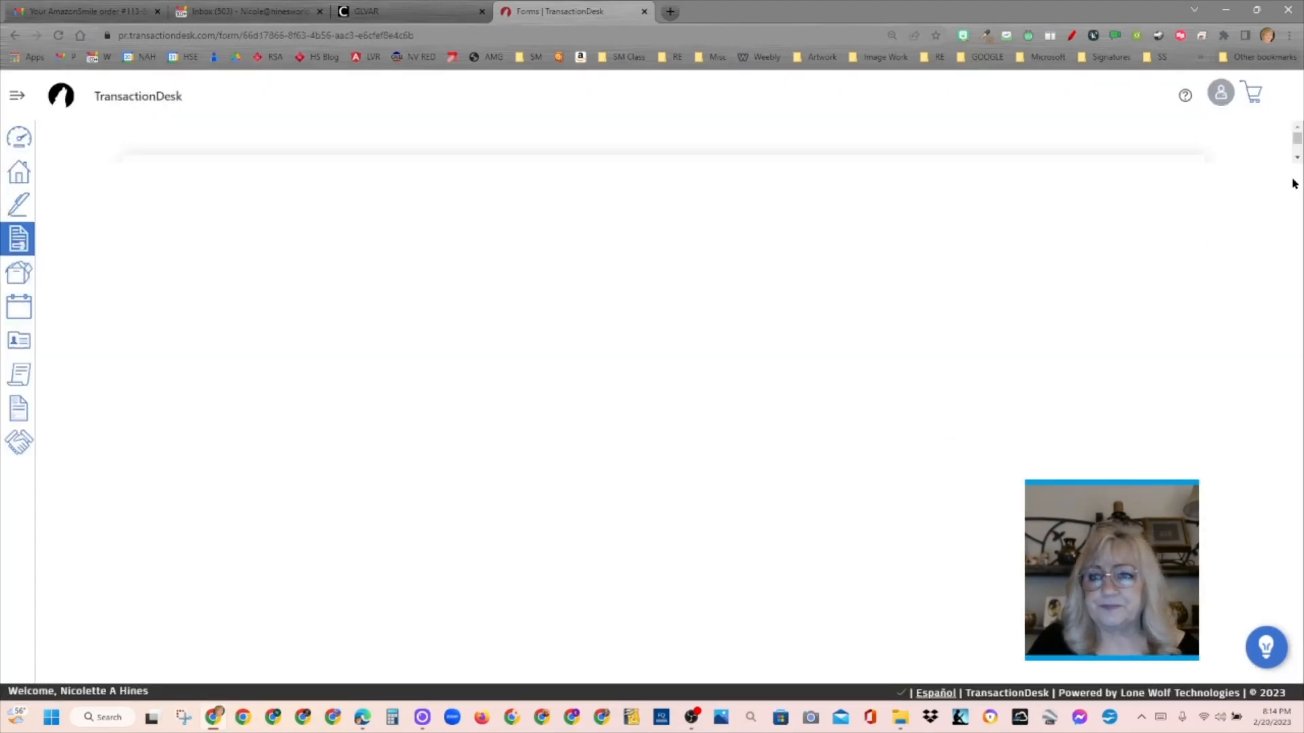
drag(1299, 187, 1300, 453)
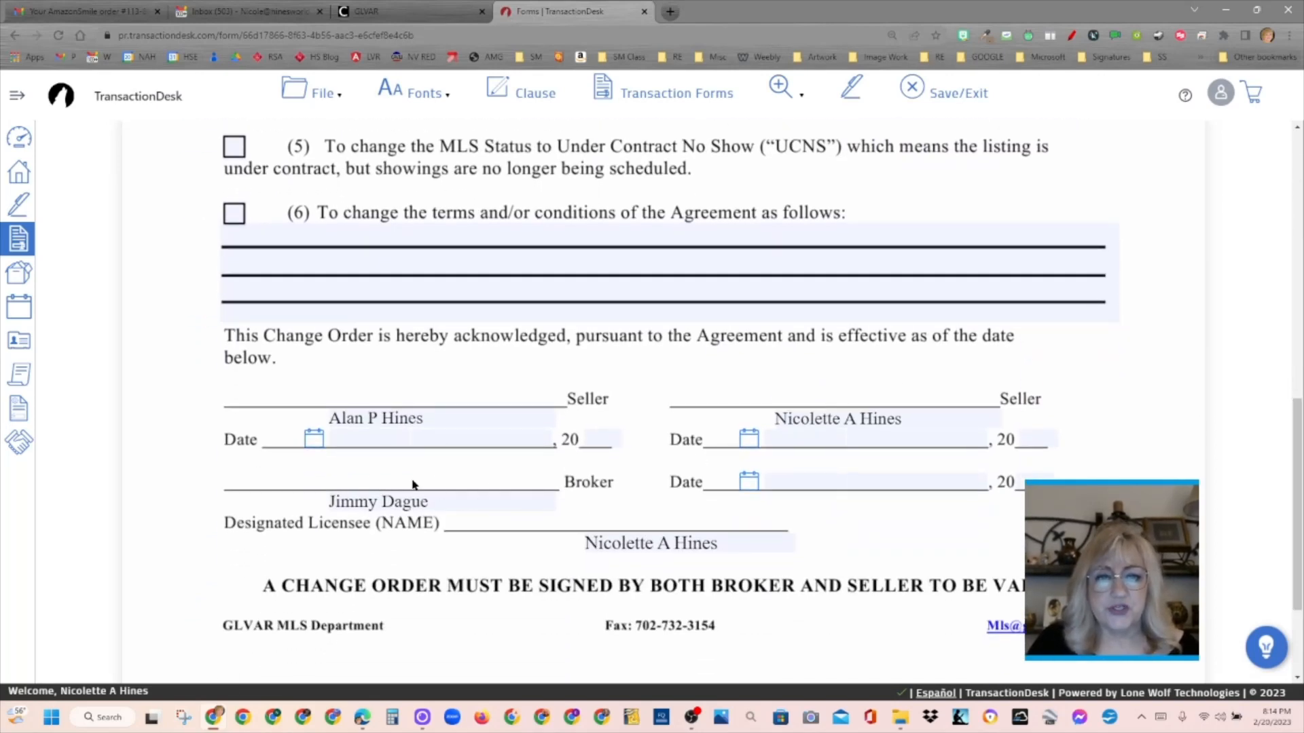
drag(1294, 445, 1295, 182)
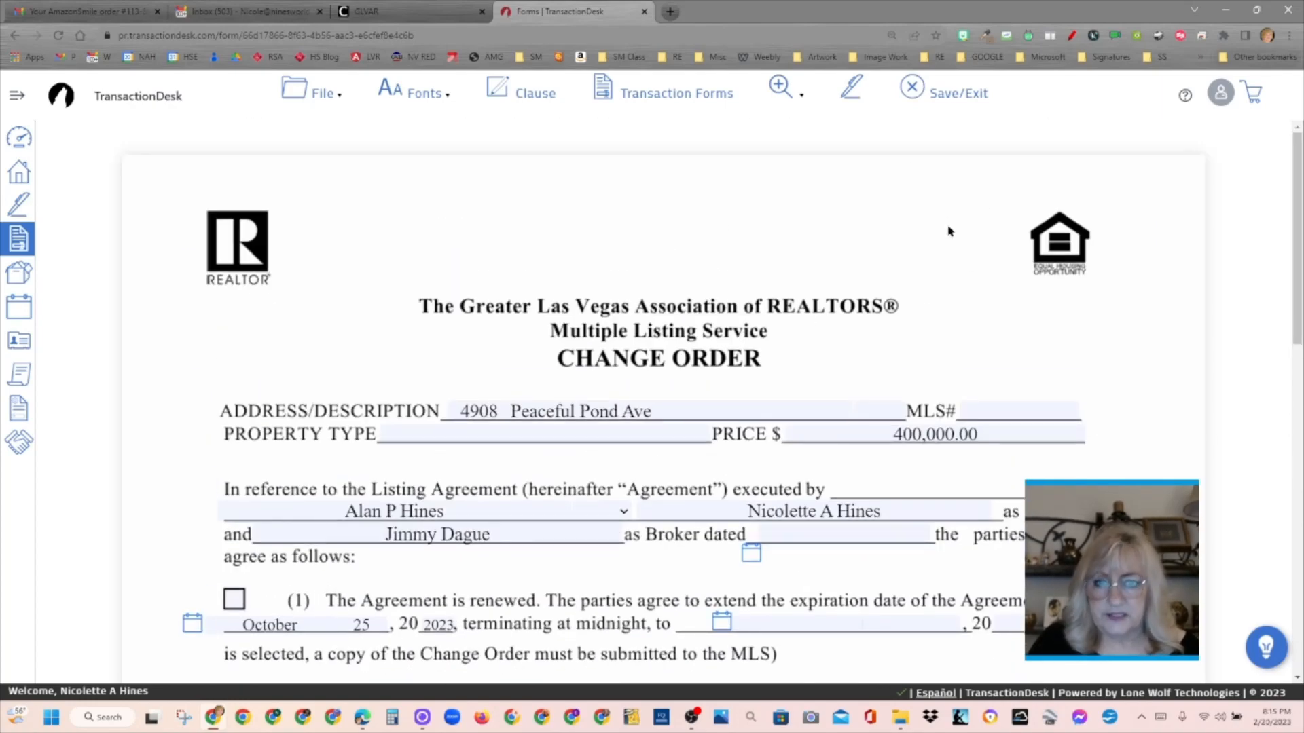
click(934, 100)
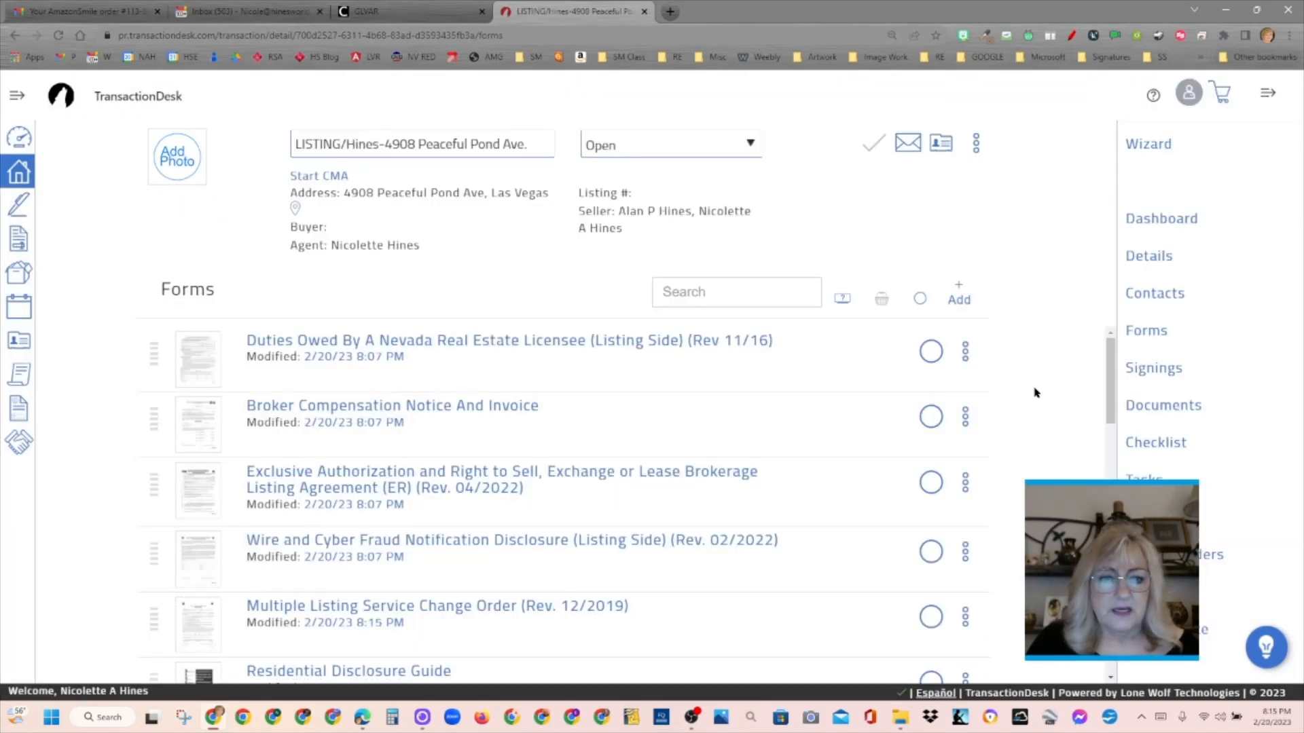
- Review the remaining disclosure forms, open the Smart Home Disclosure (Rev. 04/2022) and examine its guide to completing the document
drag(1109, 371, 1107, 428)
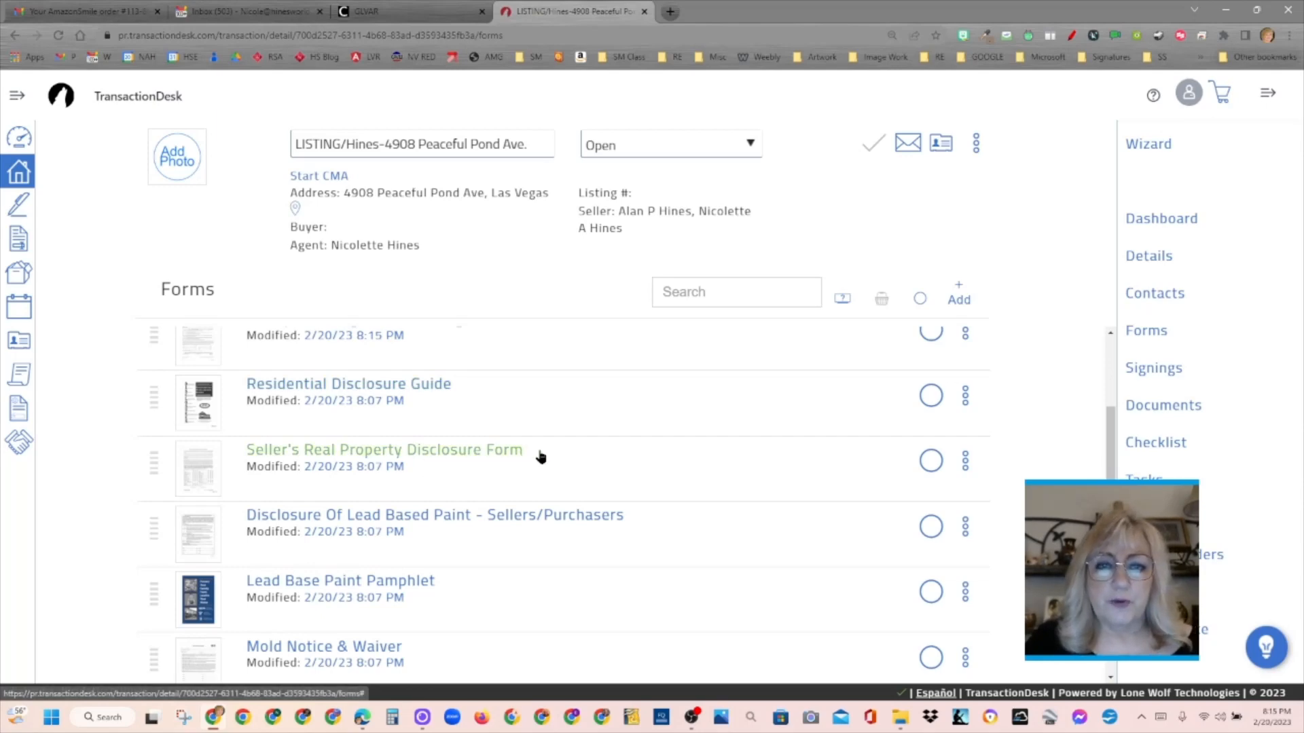
drag(1109, 428, 1112, 460)
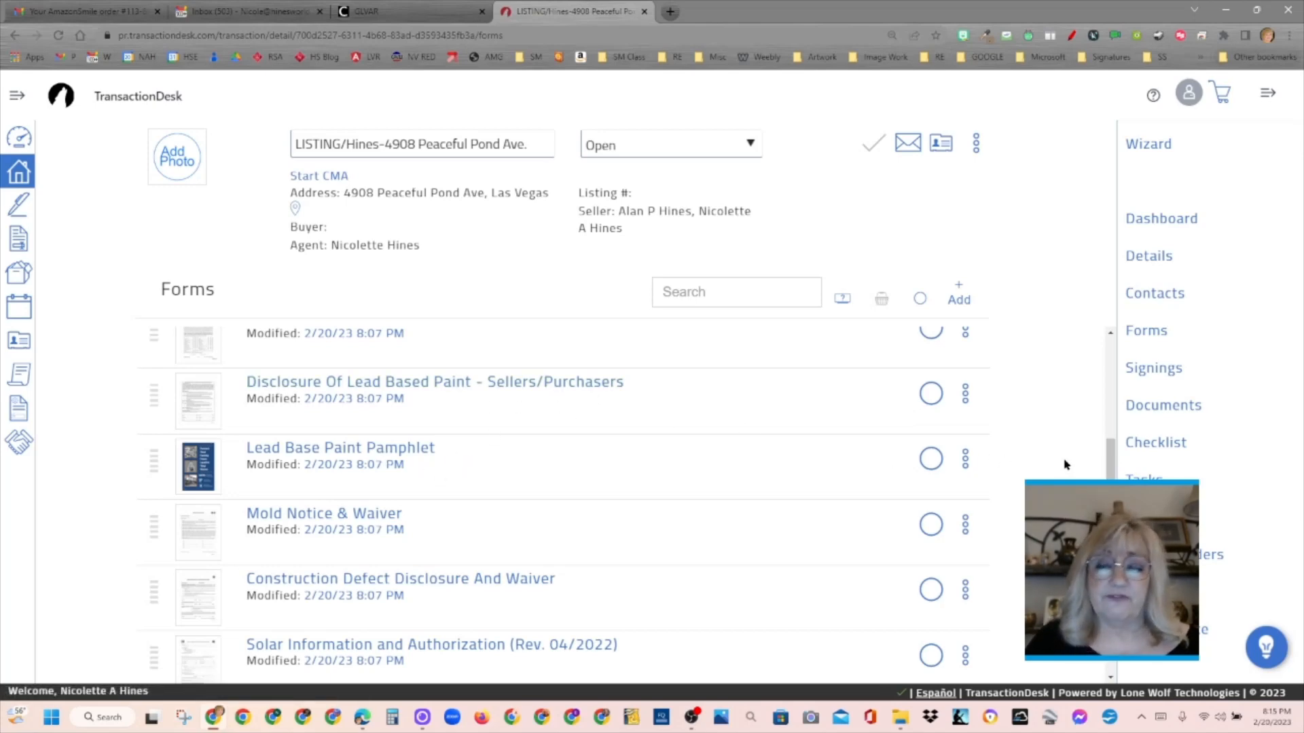
drag(1111, 462, 1111, 495)
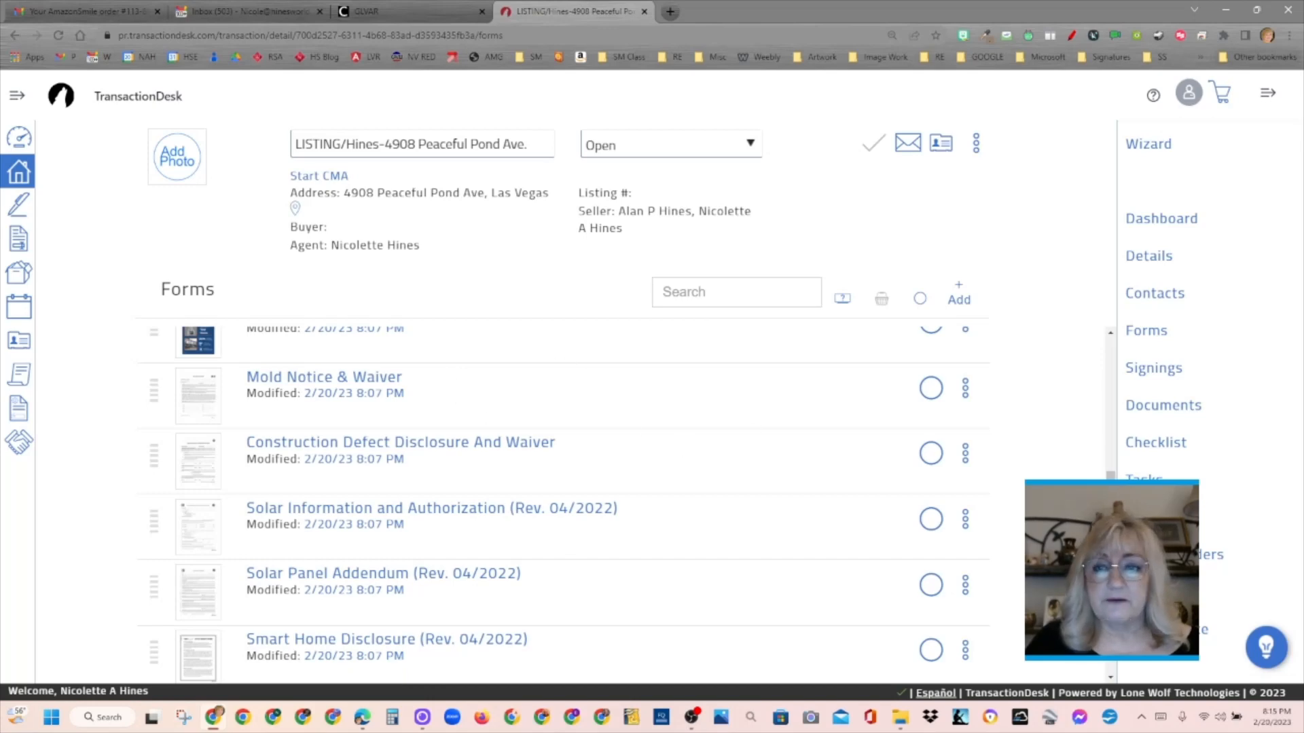
scroll(564, 502, down, 1)
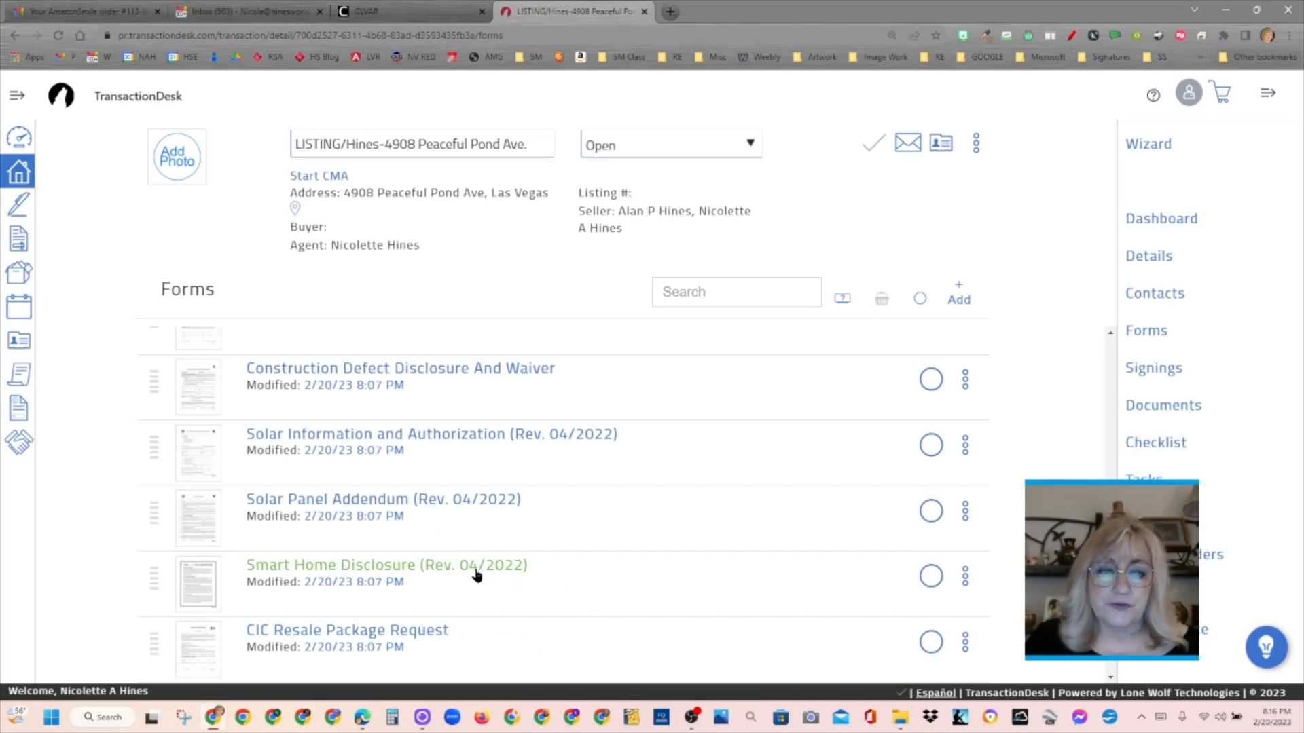
click(344, 565)
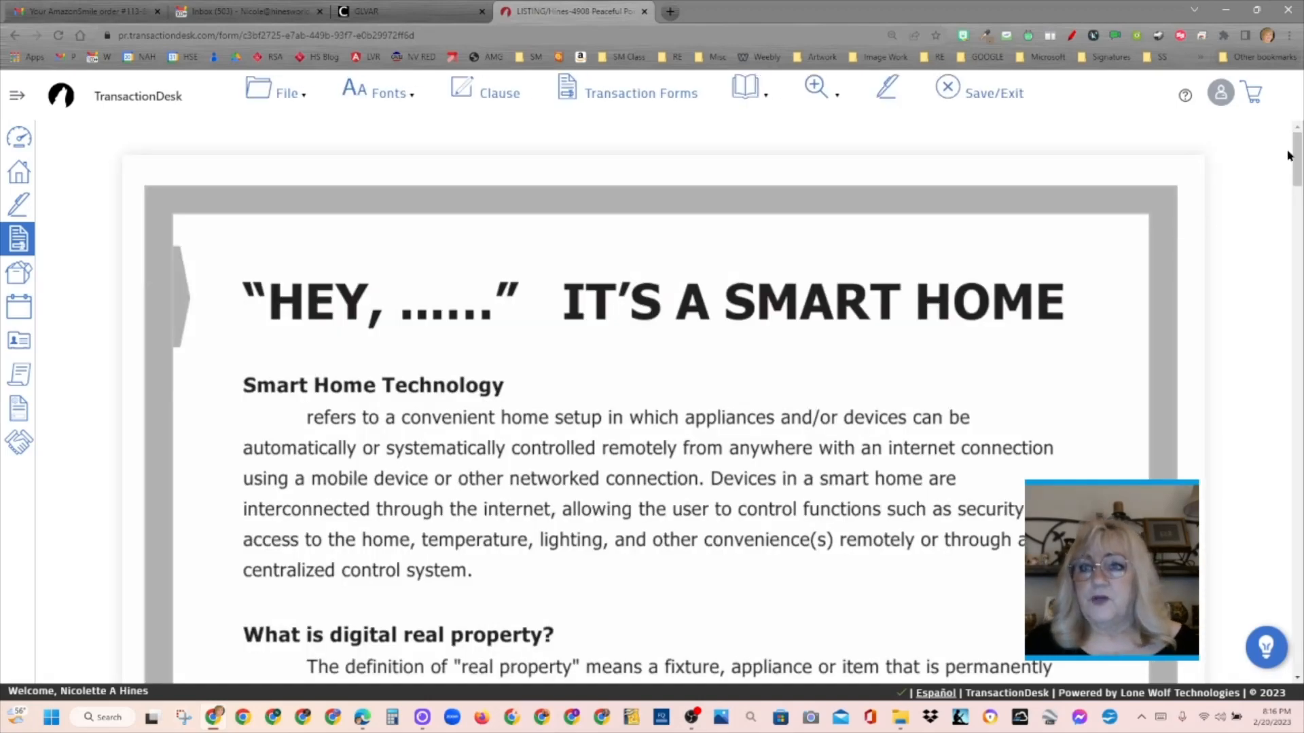
mouse_move(1293, 161)
mouse_down()
mouse_move(1293, 445)
mouse_move(1290, 430)
mouse_move(887, 241)
mouse_move(1245, 232)
mouse_move(1270, 367)
mouse_move(1298, 410)
mouse_move(1298, 629)
mouse_move(1298, 197)
mouse_move(1297, 298)
mouse_up()
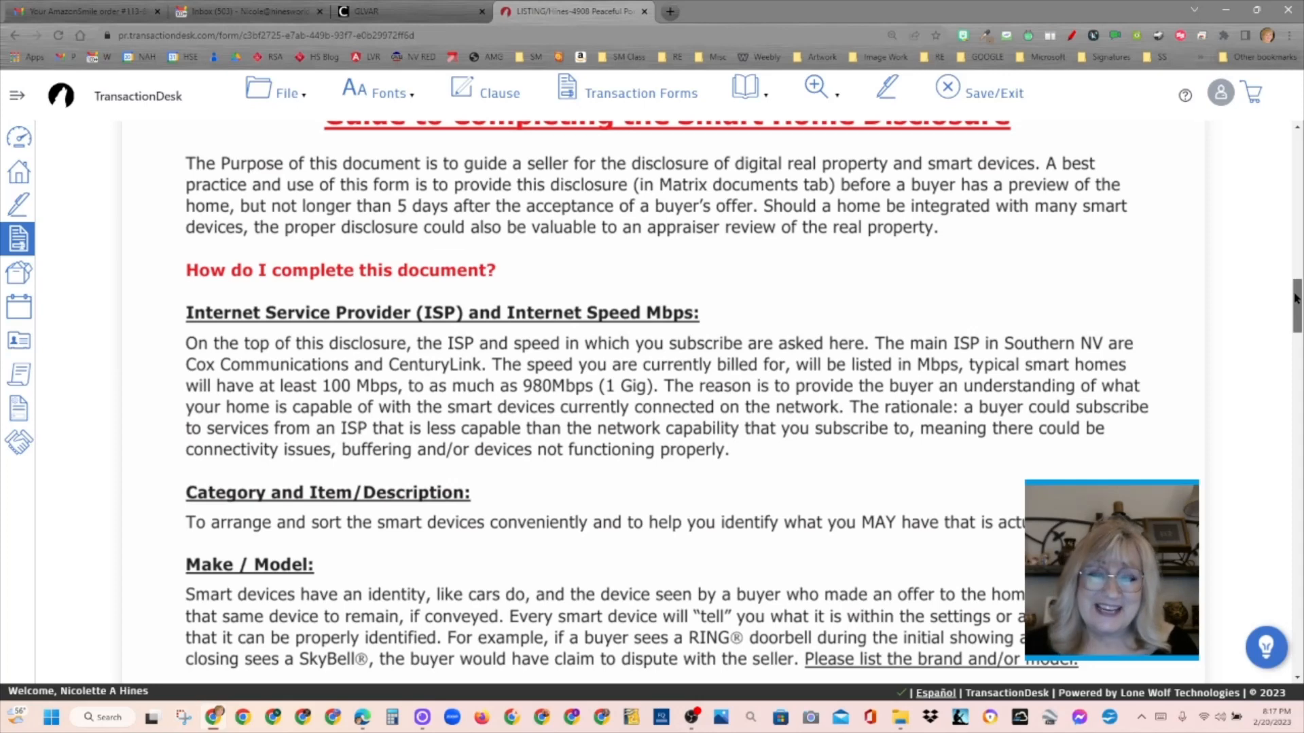
- Read the rest of the Smart Home Disclosure through its seller and buyer signature section, and save and exit the form
drag(1296, 298, 1298, 306)
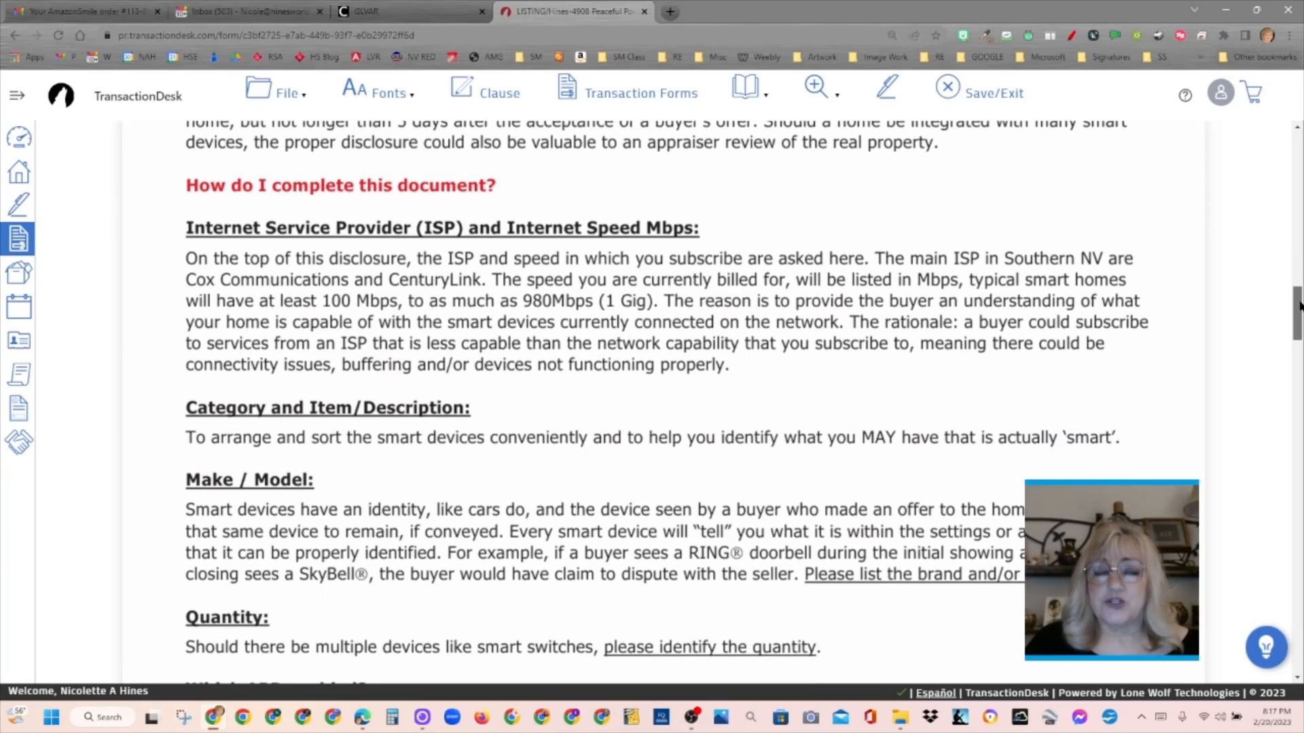
drag(1299, 306, 1296, 630)
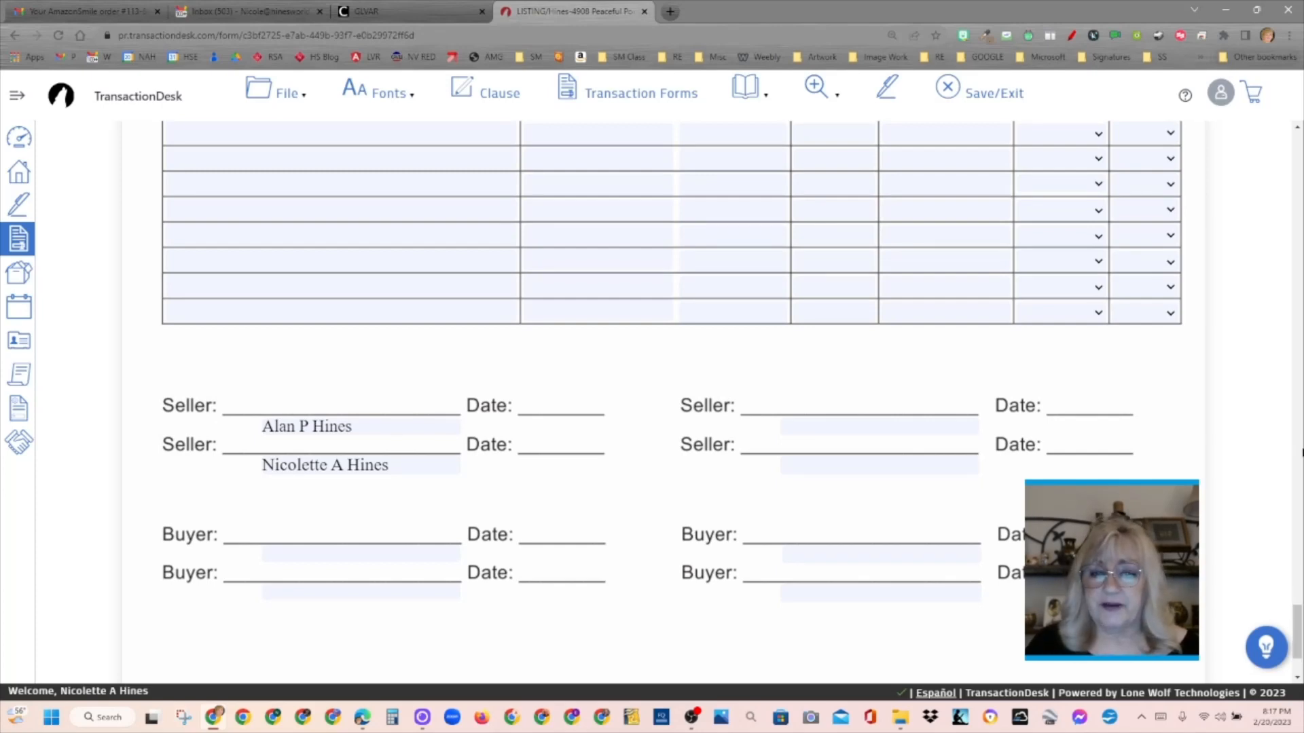
click(980, 97)
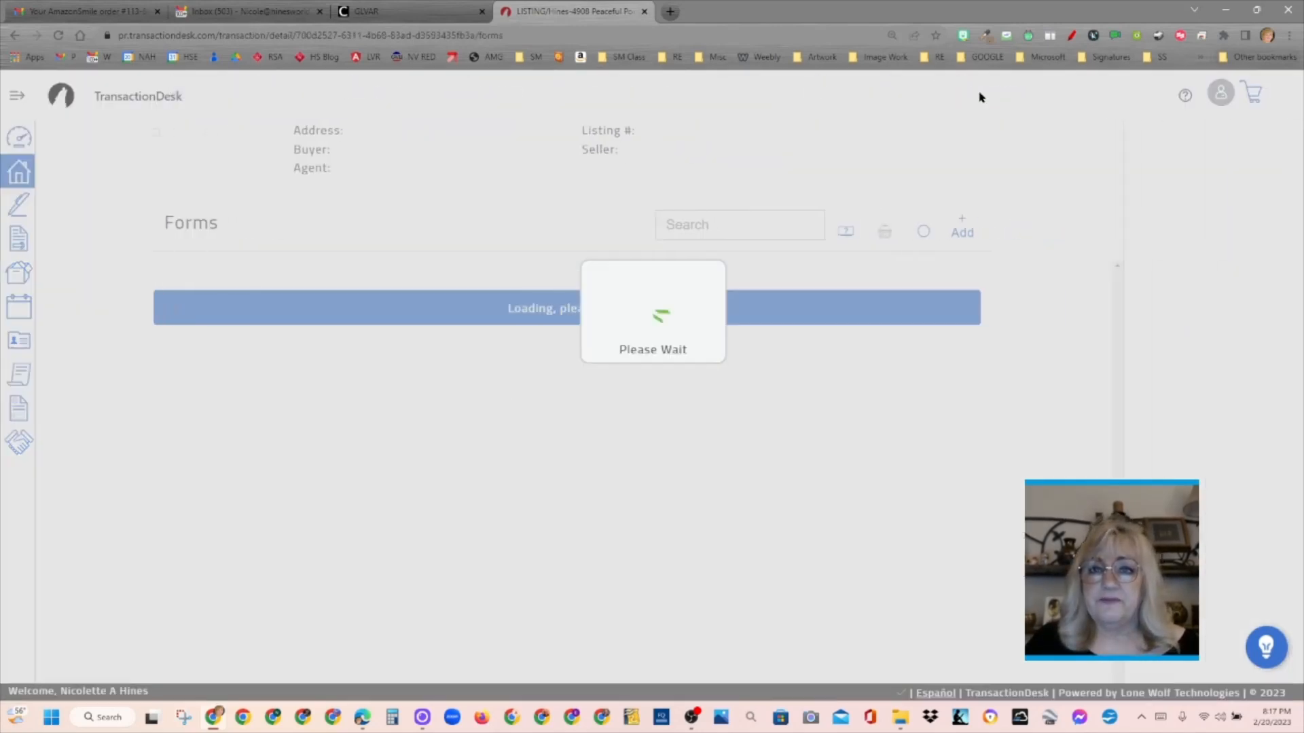
- Delete the CIC Resale Package Request and the Purchaser's Receipt Of The Common Interest Community "Resale Package" from the transaction's forms
drag(1111, 373, 1111, 582)
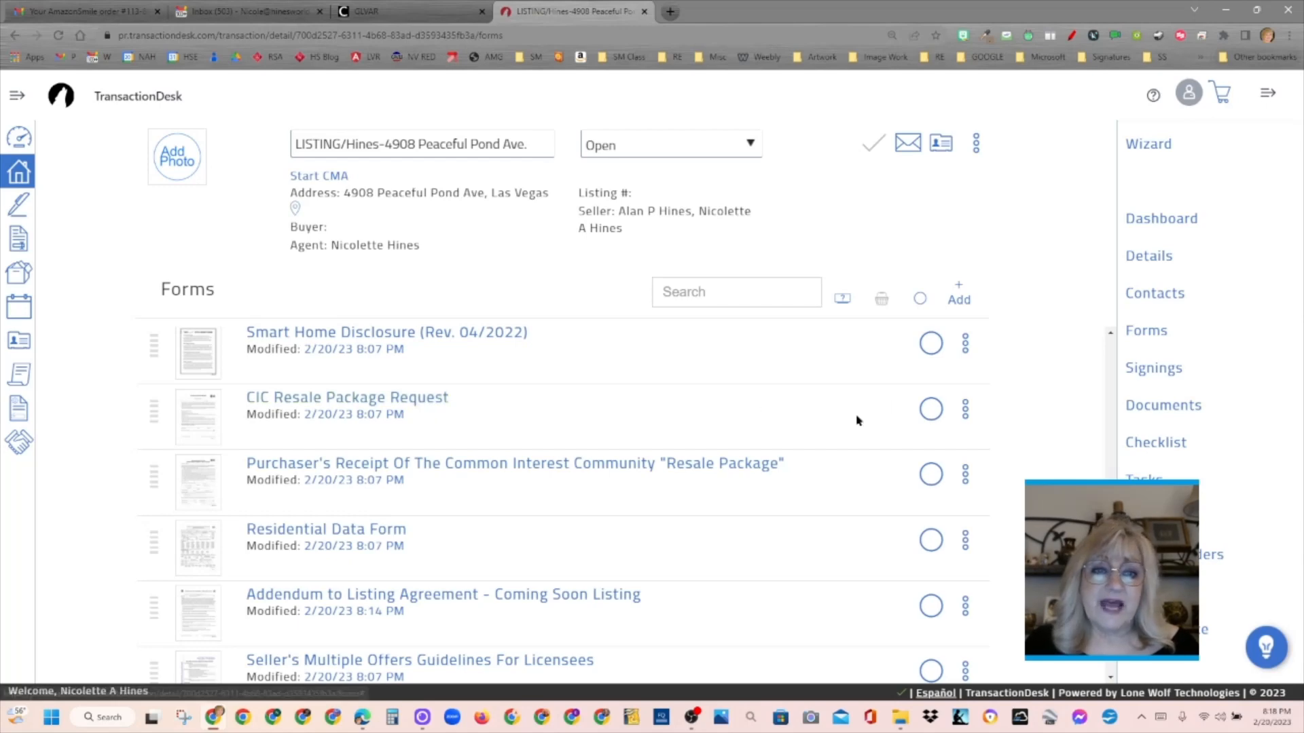
click(935, 409)
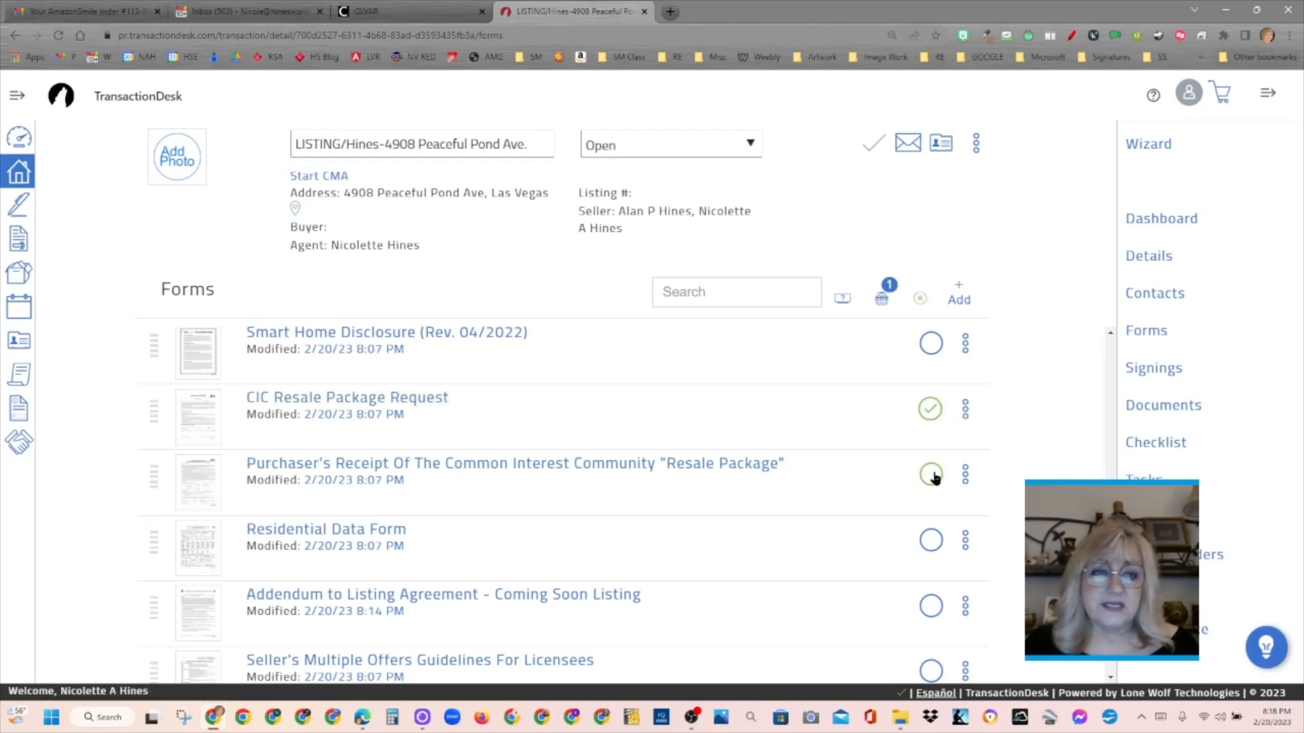
click(933, 478)
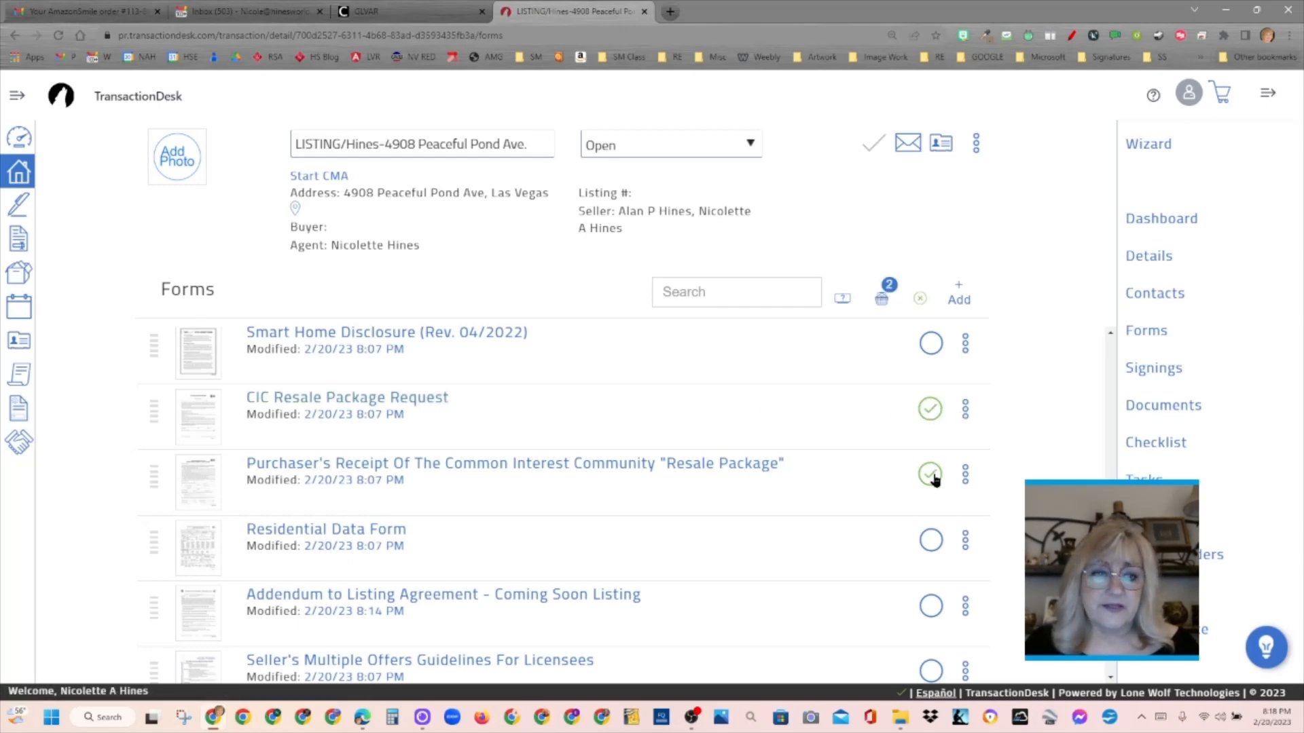
click(886, 297)
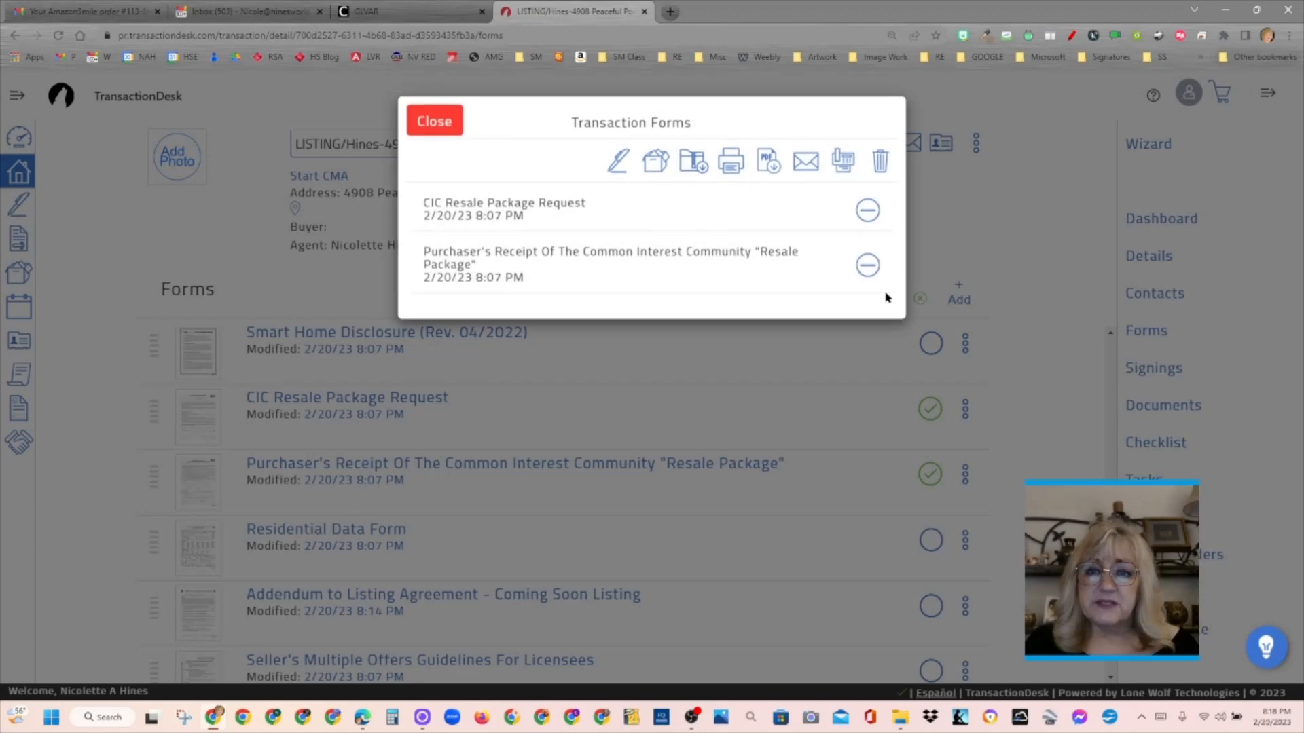
click(885, 163)
click(876, 114)
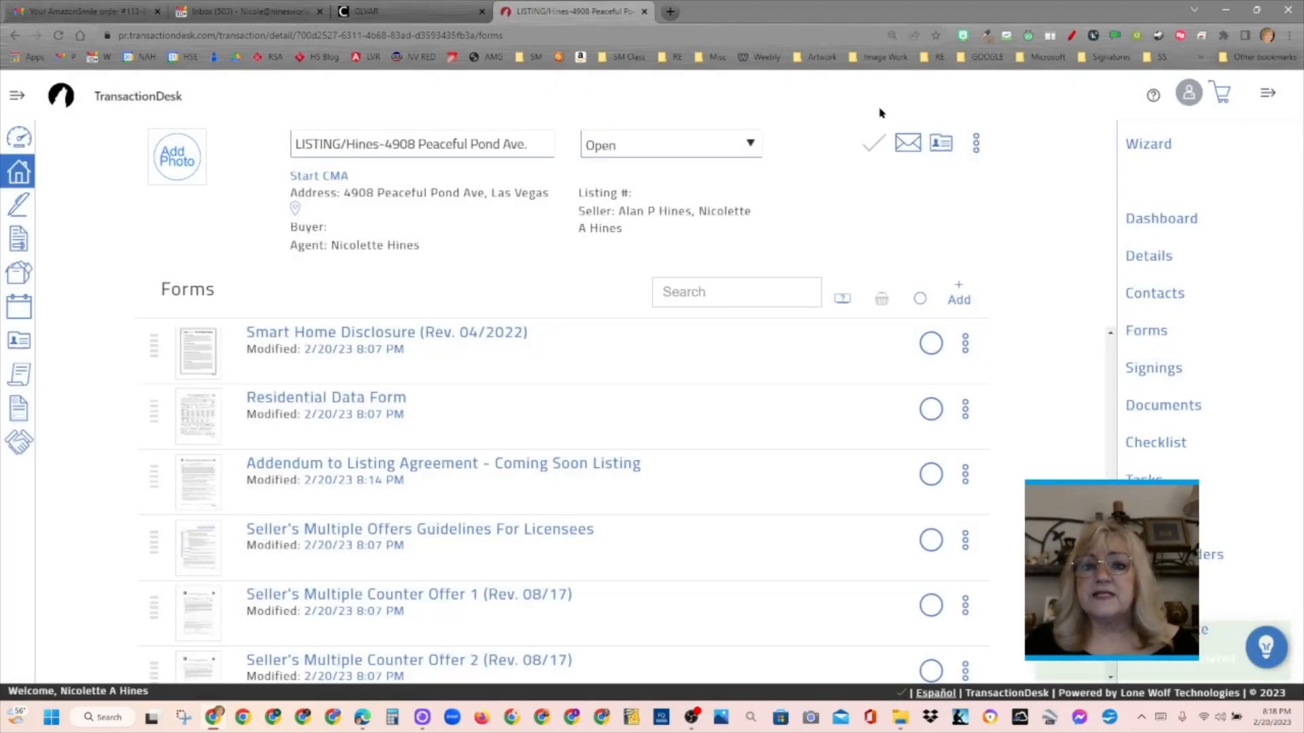
- Look over the remaining forms, open the transaction's checklist and mark the Duties Owed item as complete
drag(1111, 563, 1119, 595)
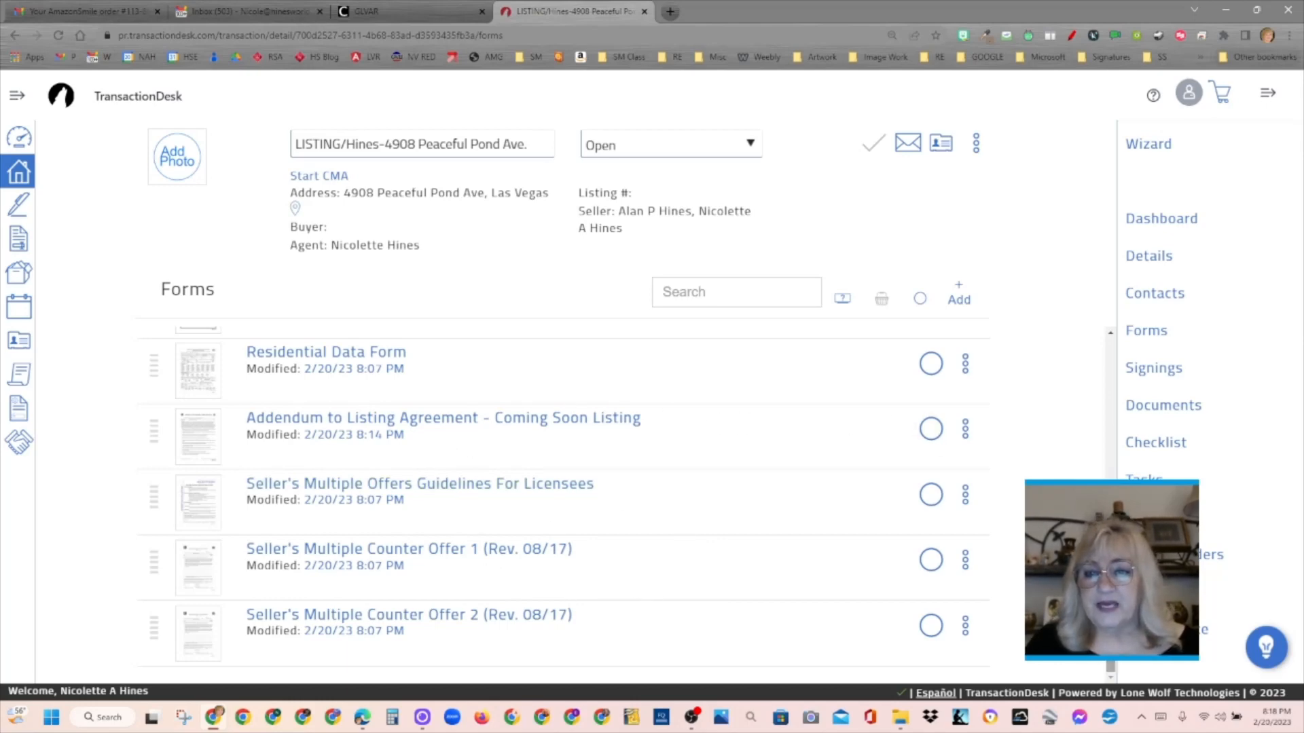
scroll(563, 503, up, 2)
scroll(563, 502, down, 2)
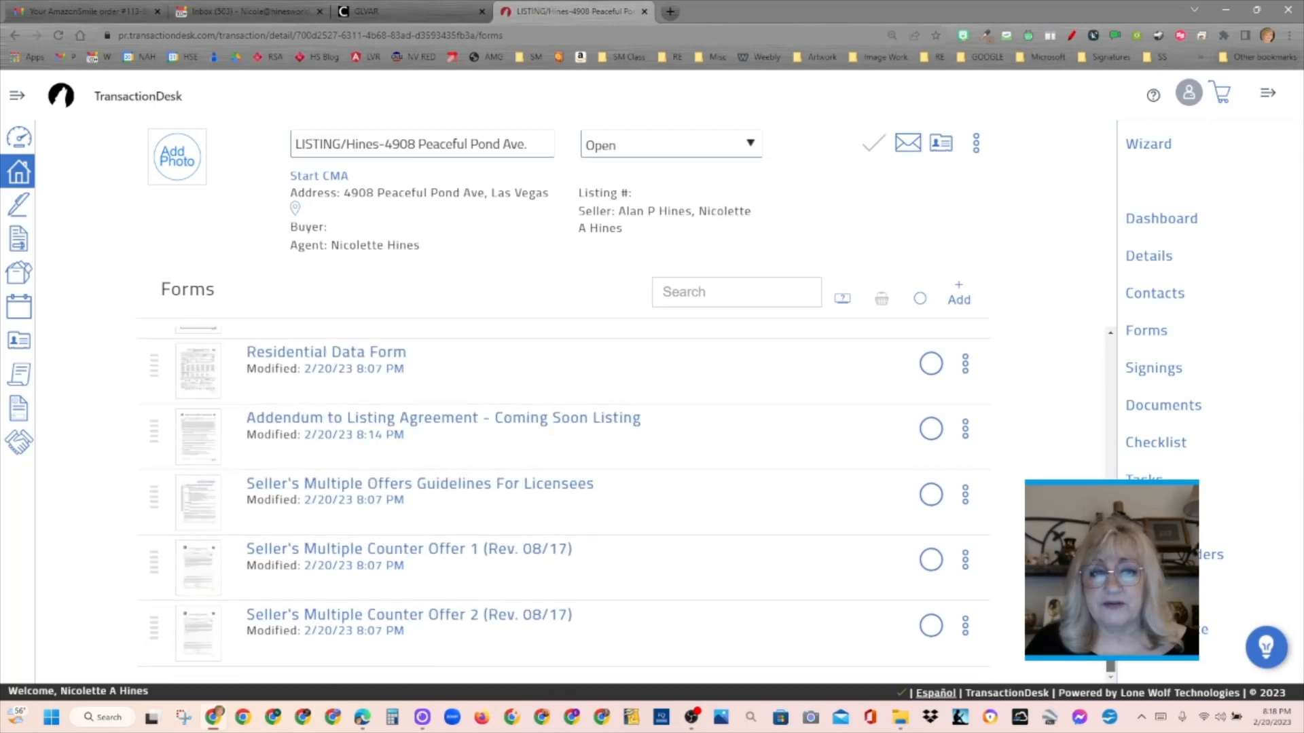
scroll(1114, 324, up, 10)
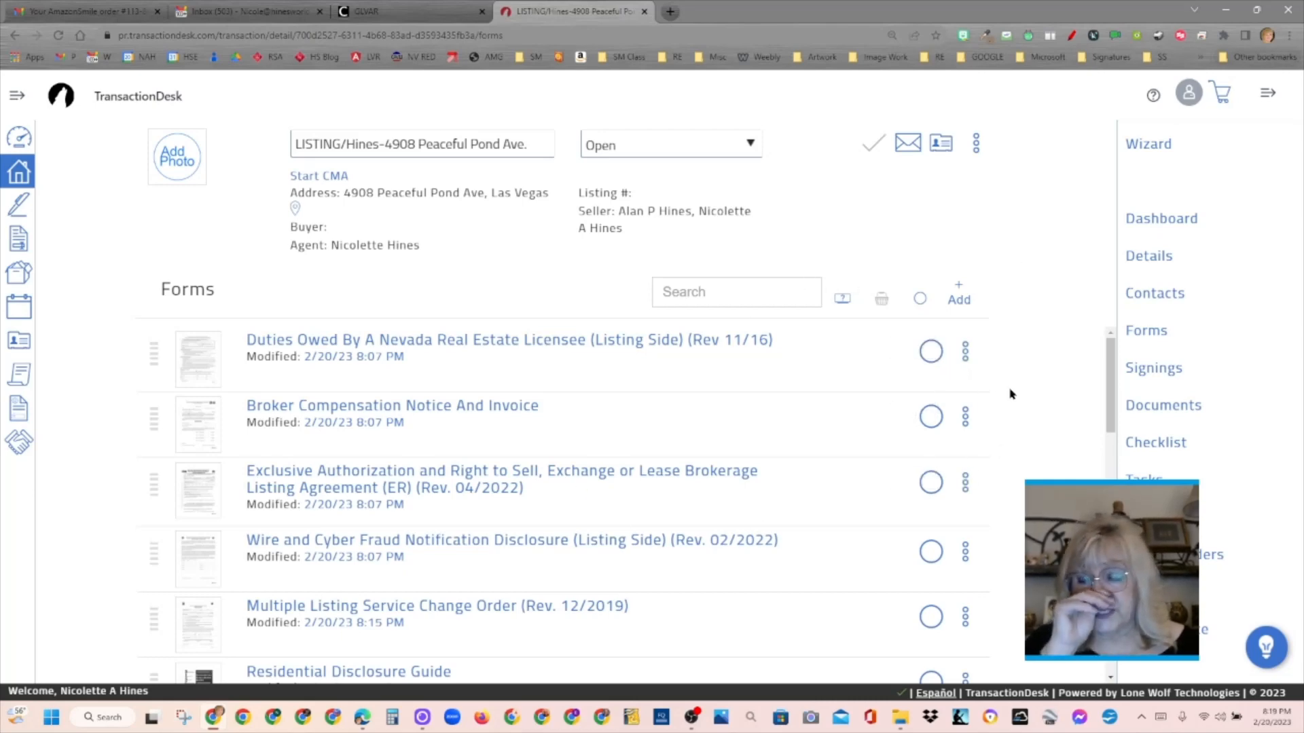
click(1161, 445)
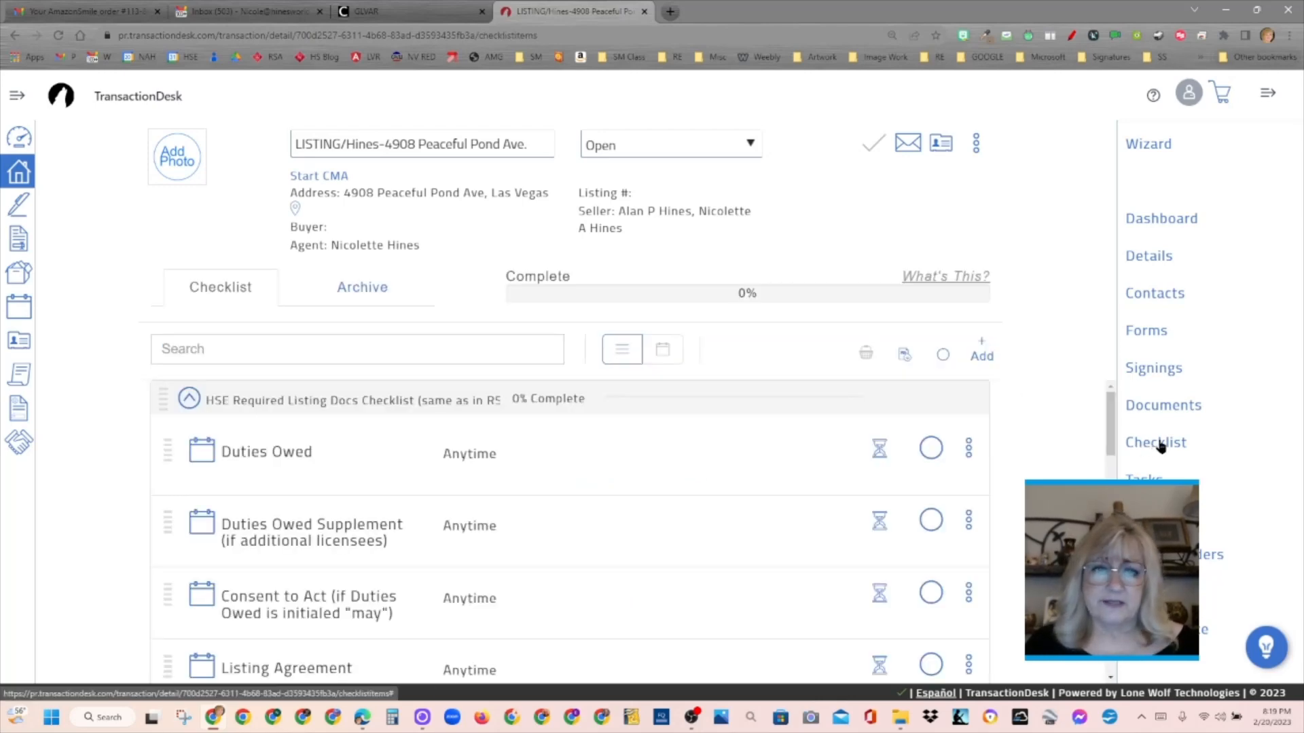
mouse_move(1110, 413)
mouse_down()
mouse_move(1112, 431)
mouse_move(1110, 408)
mouse_up()
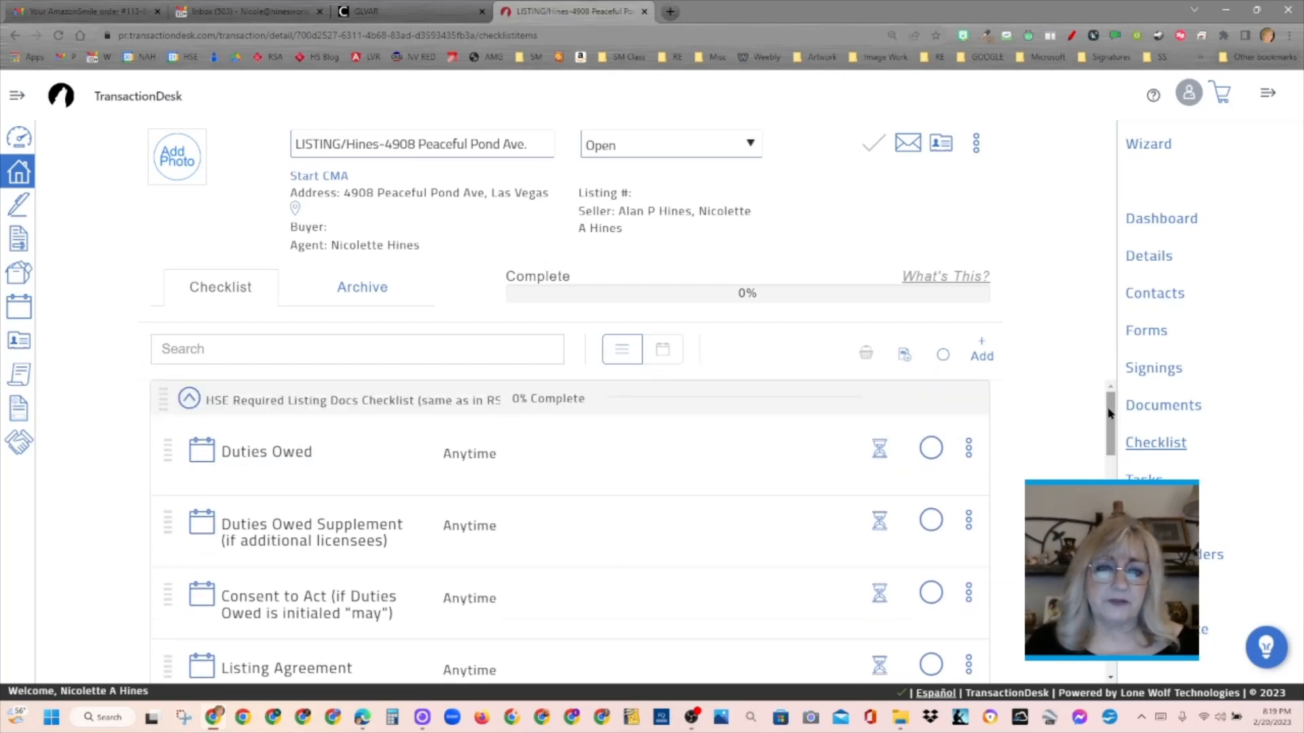
click(880, 451)
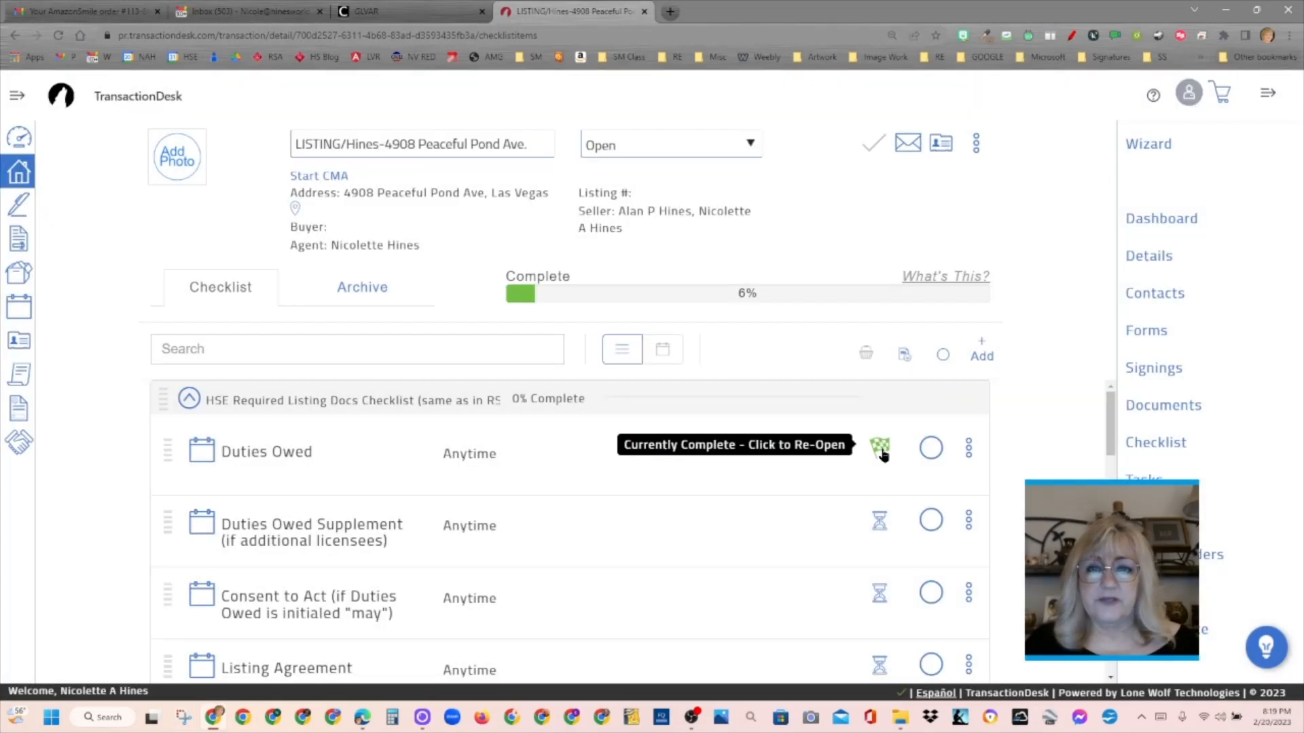
- Delete the Duties Owed Supplement and Consent to Act items from the listing documents checklist
click(969, 521)
click(934, 569)
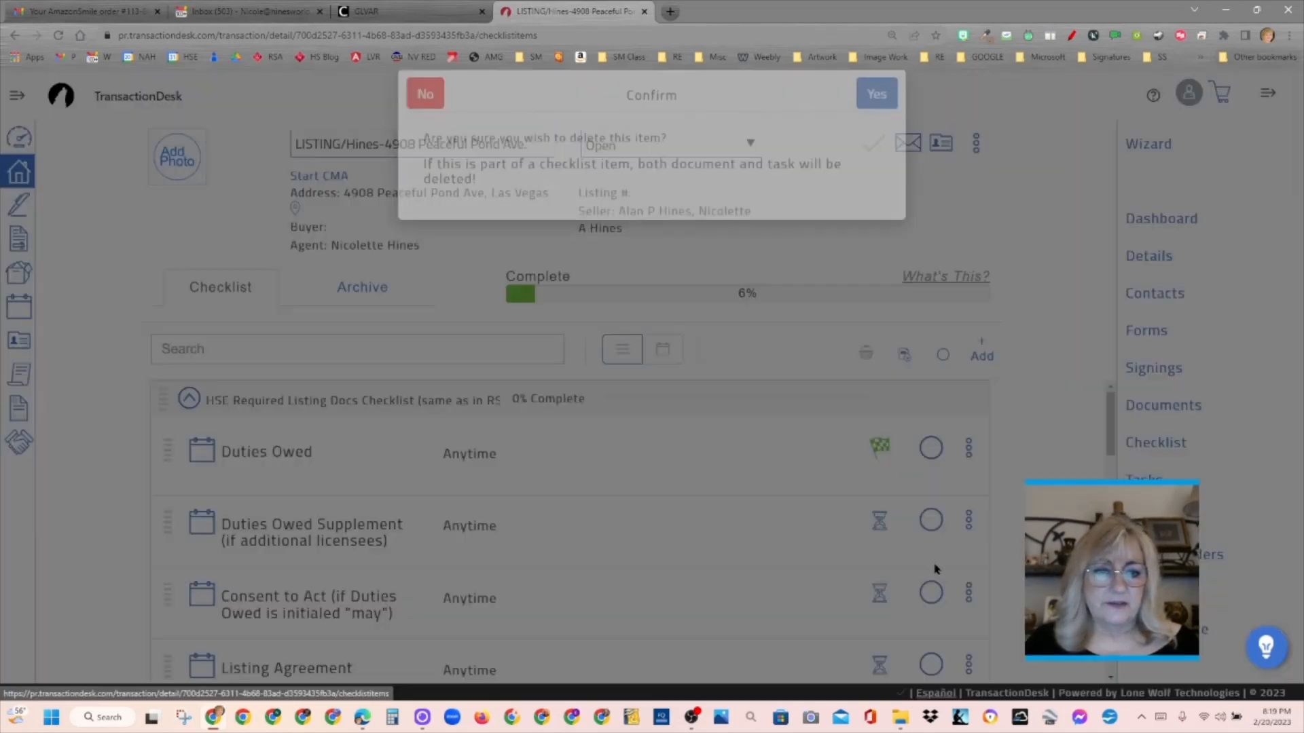
click(878, 122)
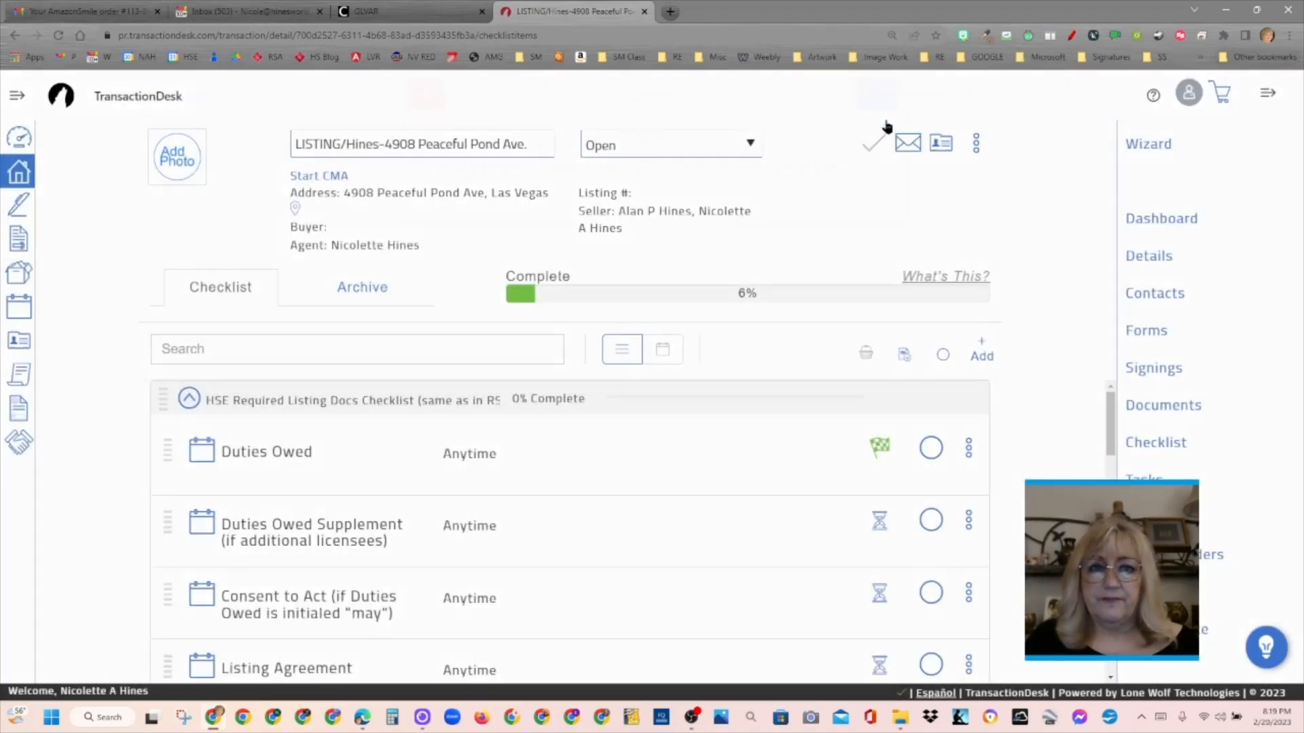
click(969, 522)
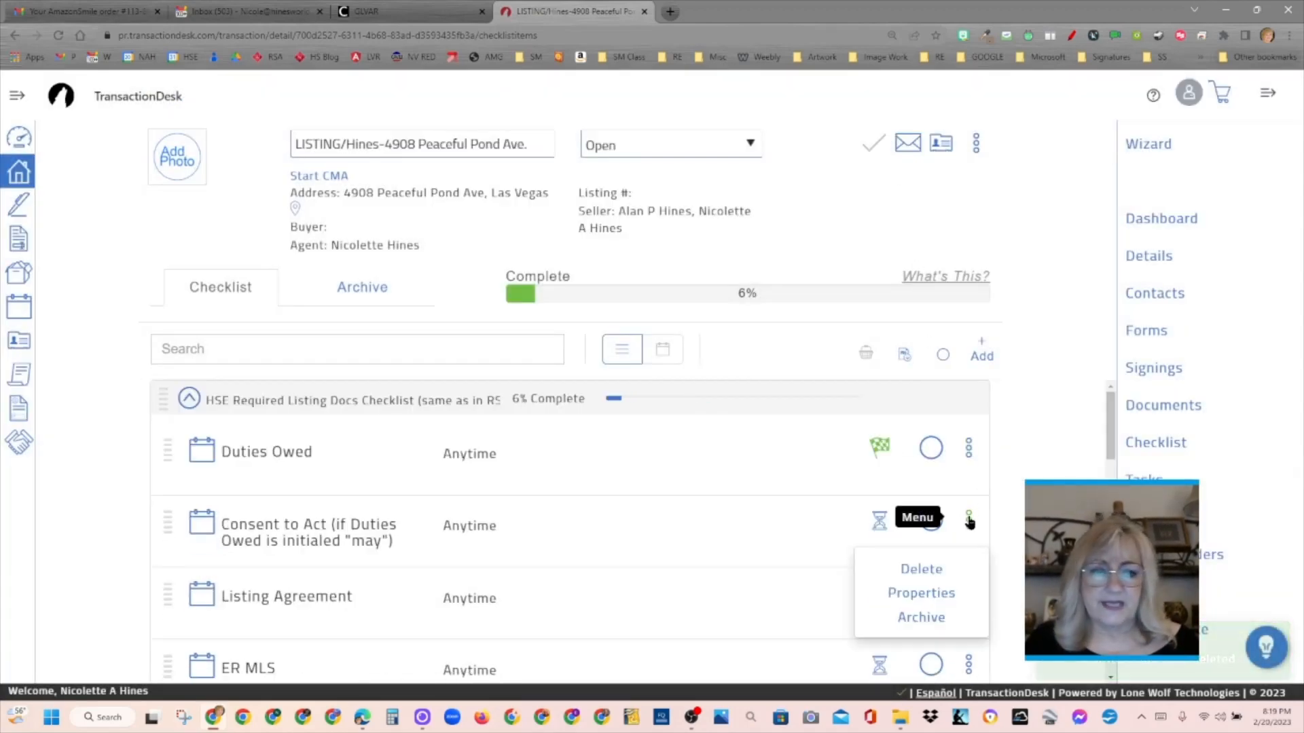
click(923, 570)
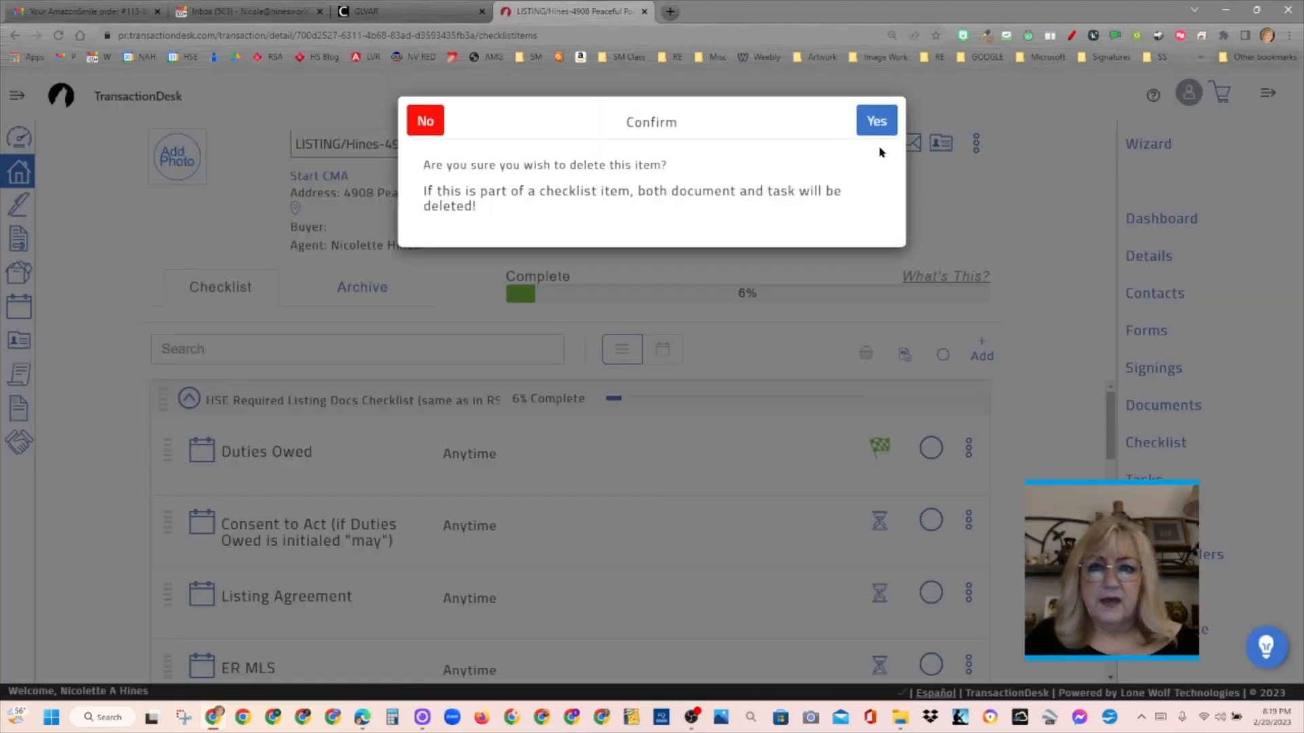
click(875, 129)
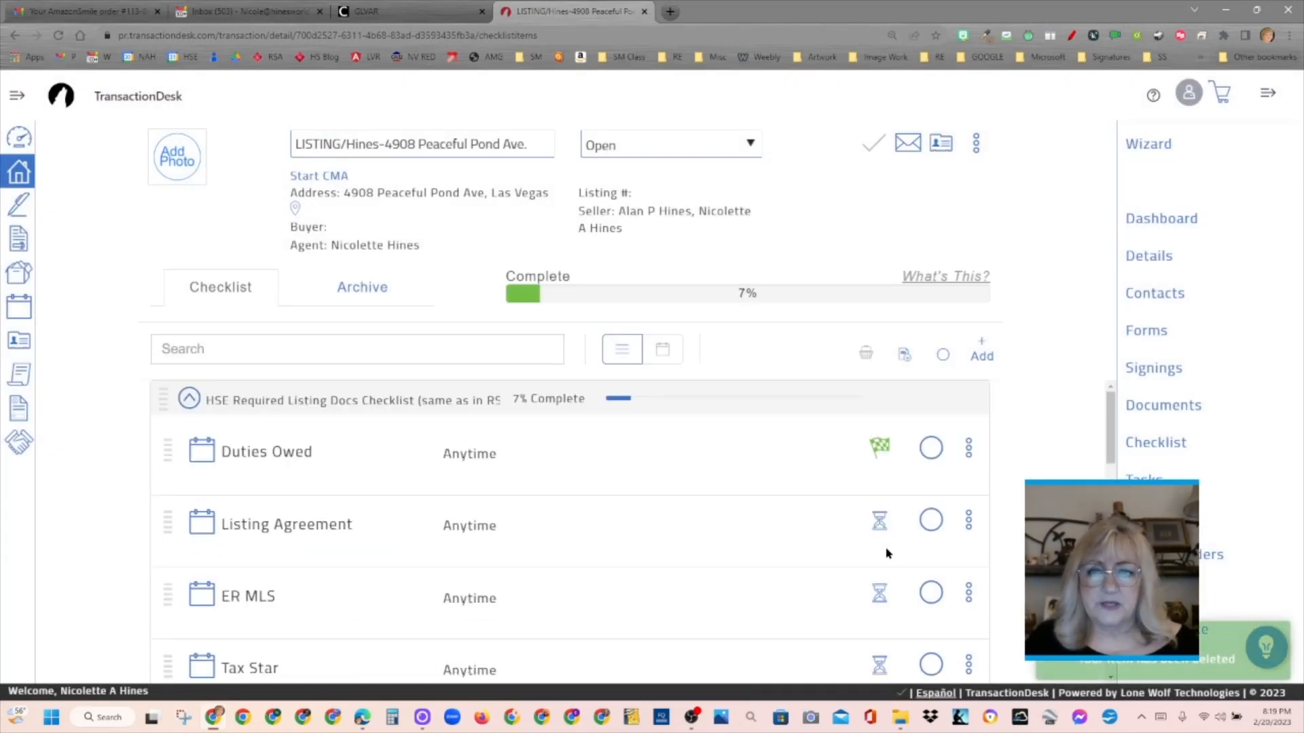
- Mark the Listing Agreement, ER MLS, Tax Star, Mold Notice and Waiver, and Residential Disclosure Guide checklist items as complete
click(879, 521)
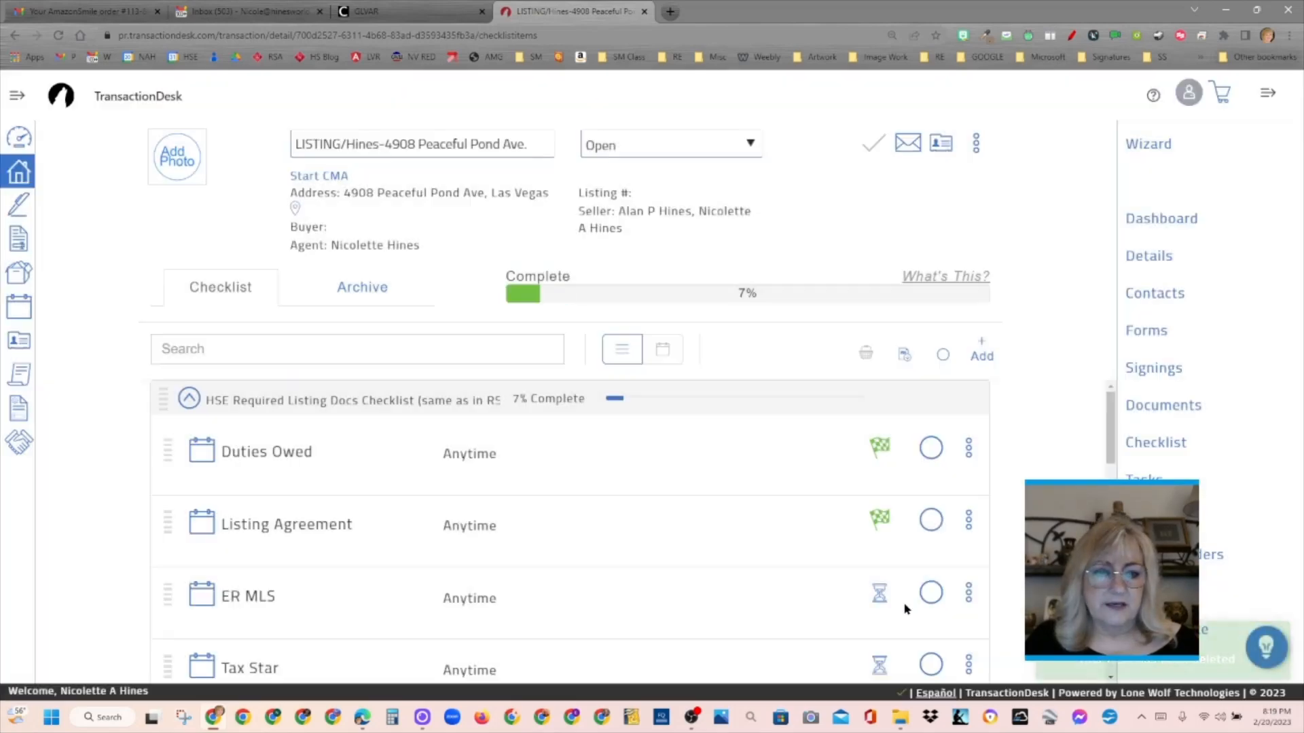
click(879, 596)
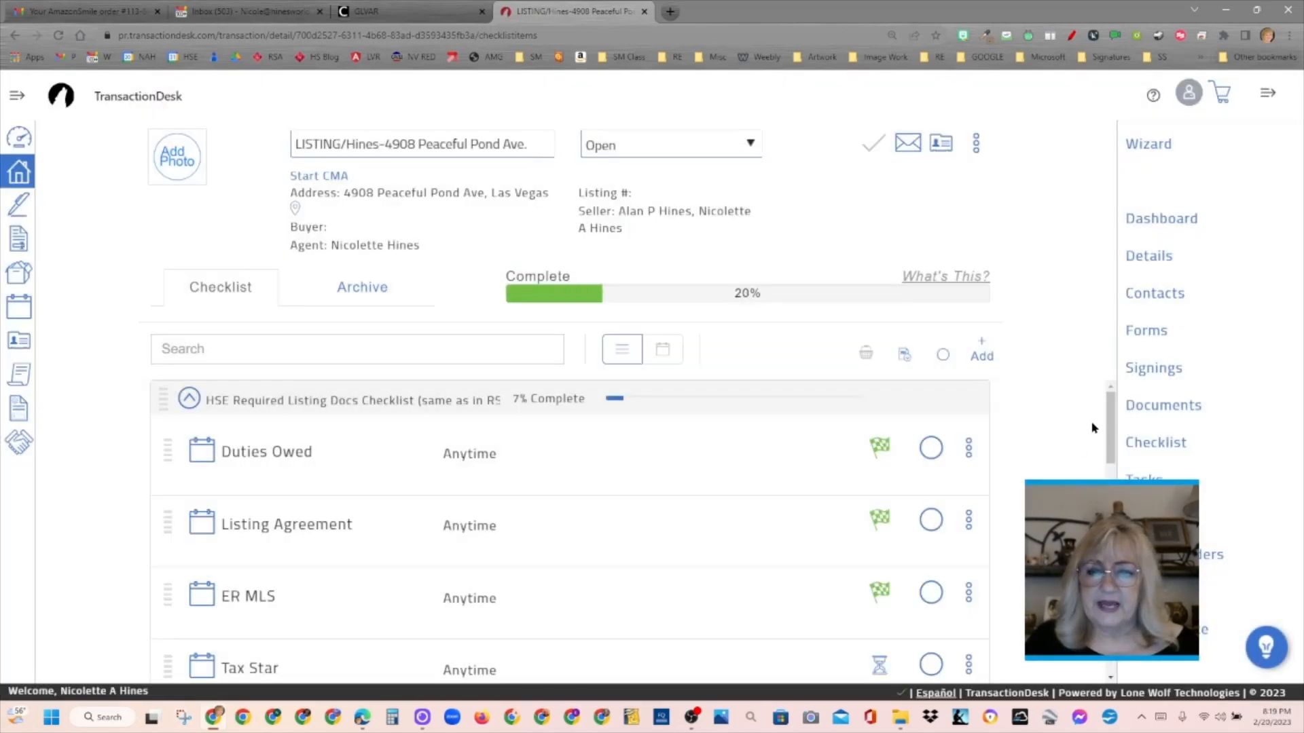
scroll(1093, 428, down, 3)
scroll(1111, 445, up, 1)
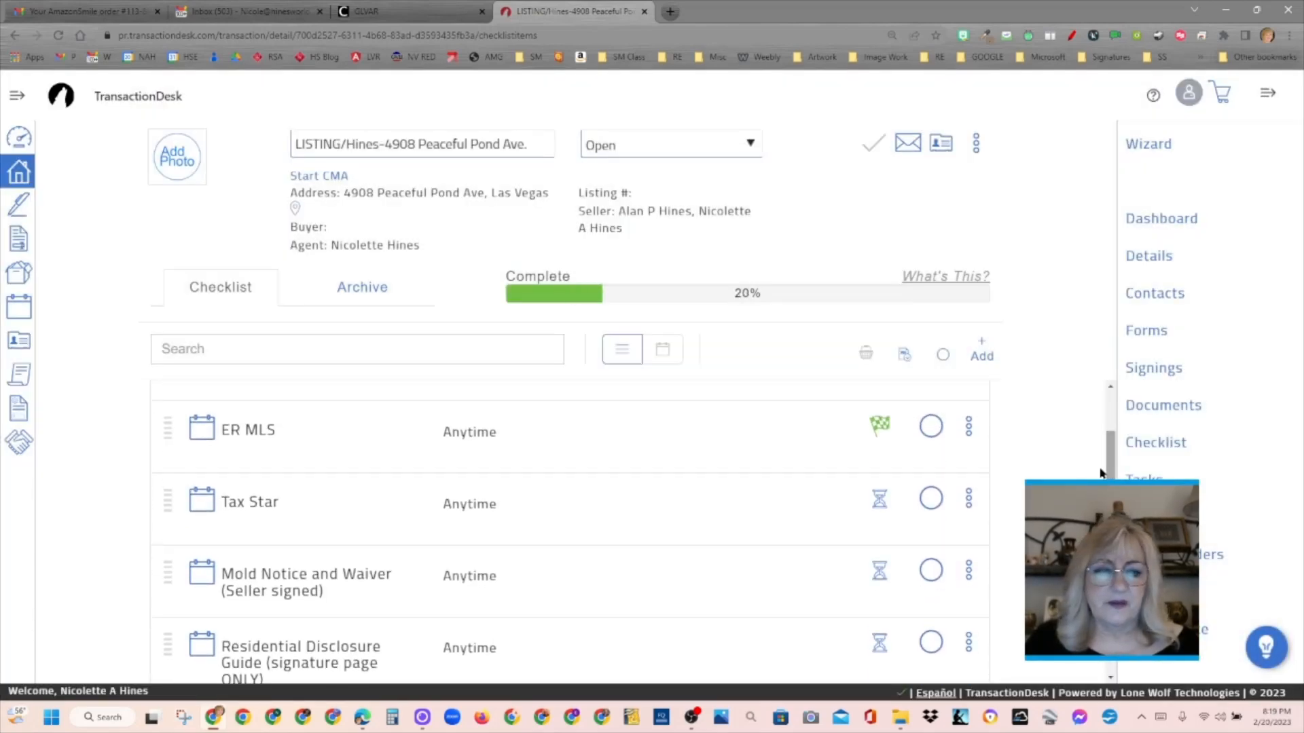
click(880, 501)
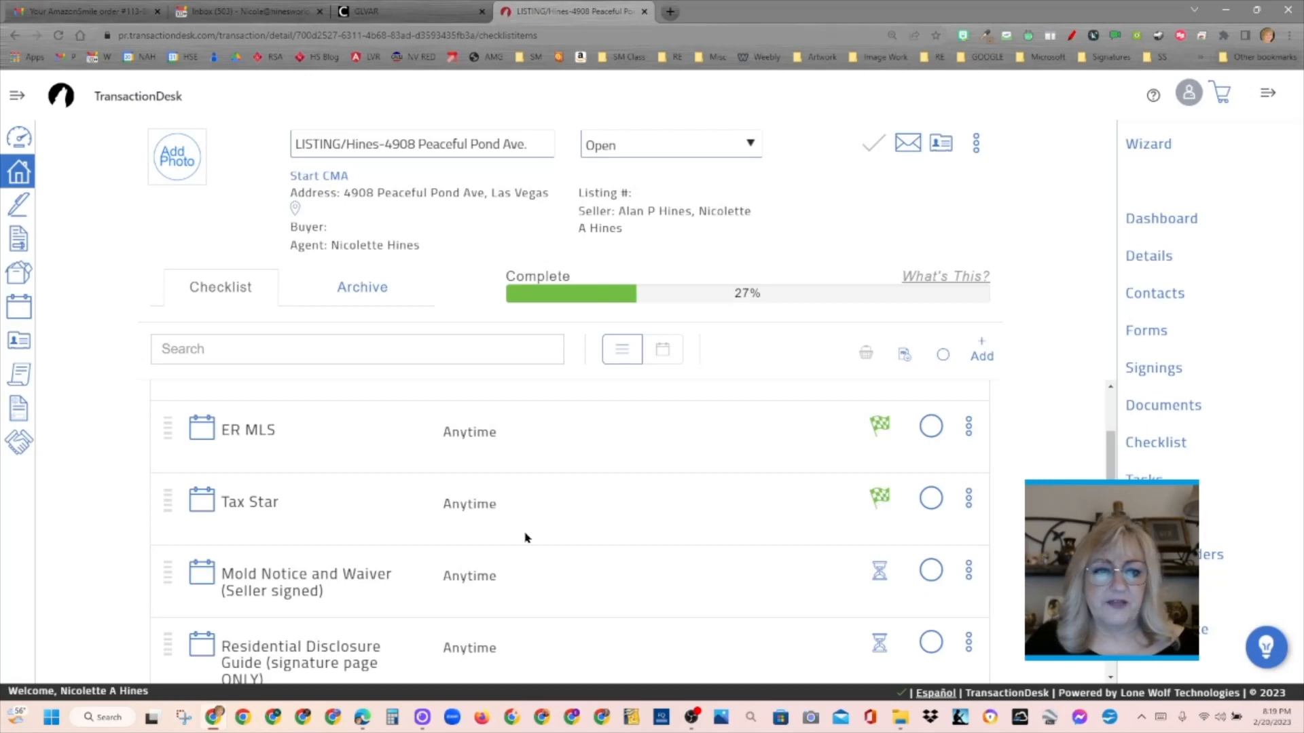
click(879, 572)
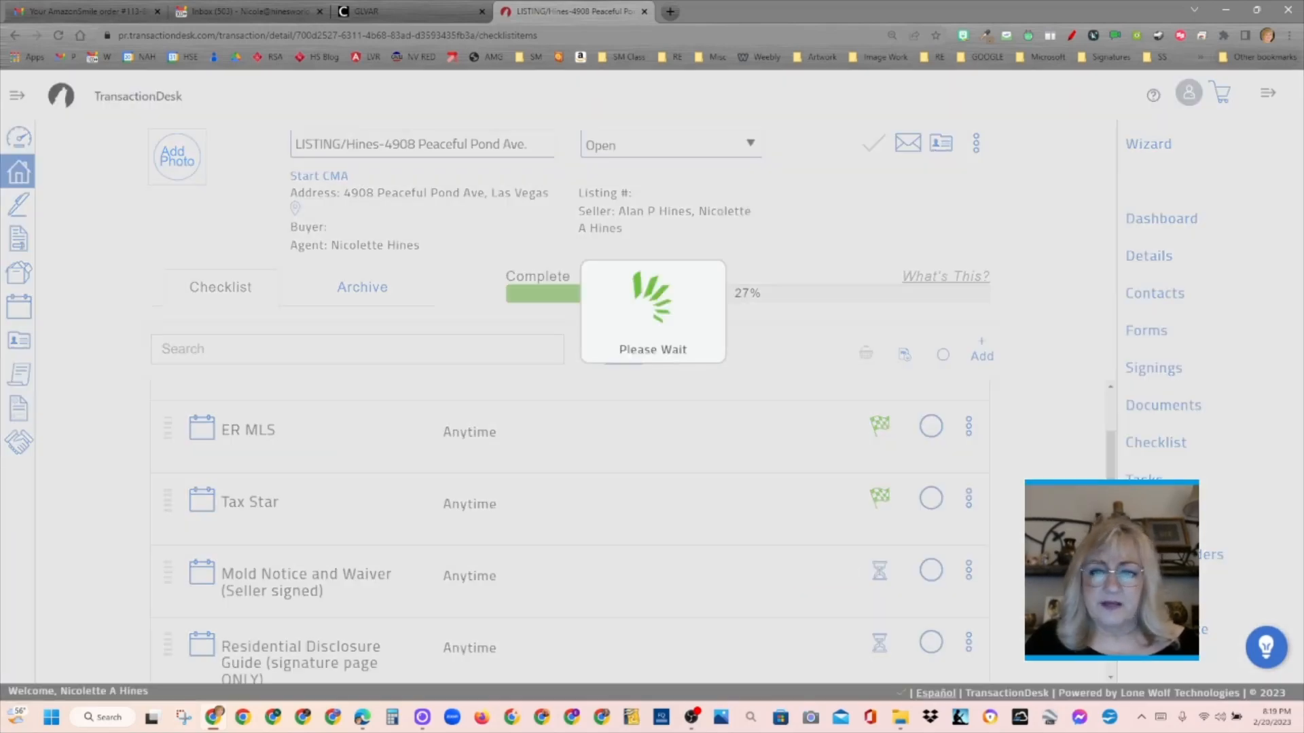
scroll(880, 573, down, 2)
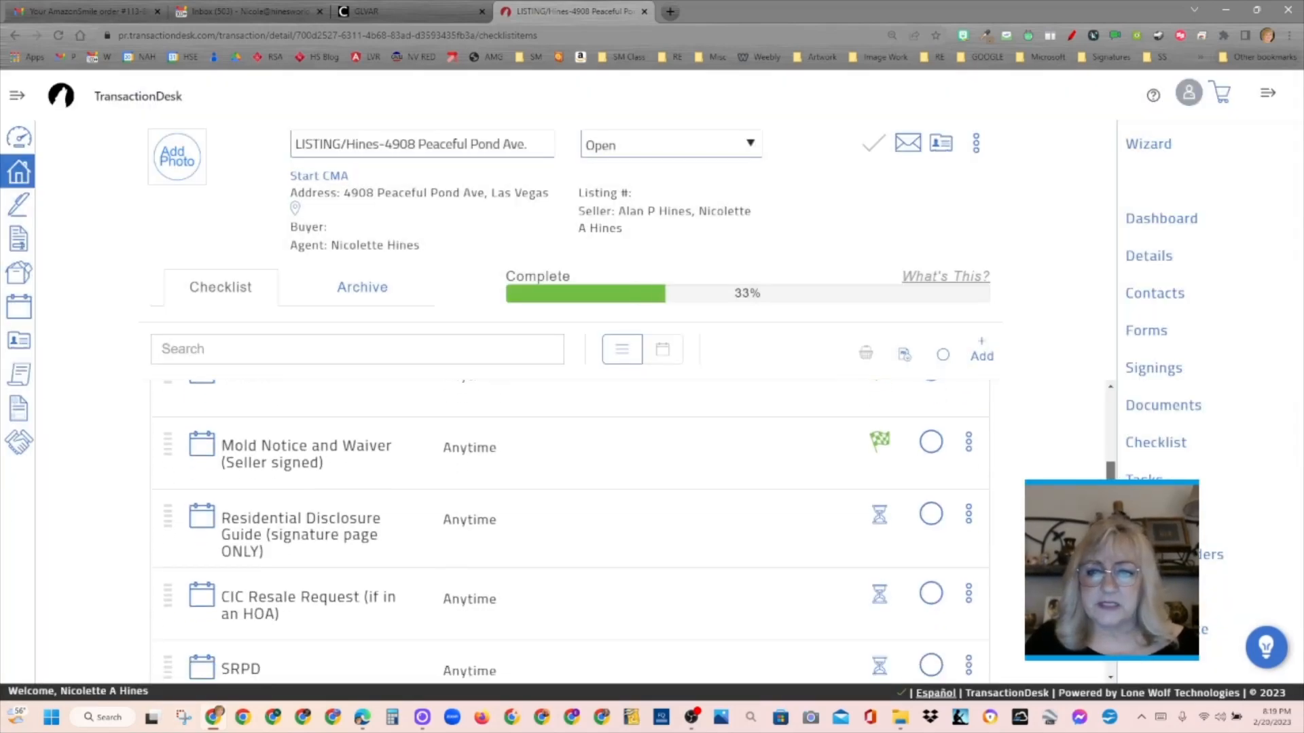
click(879, 520)
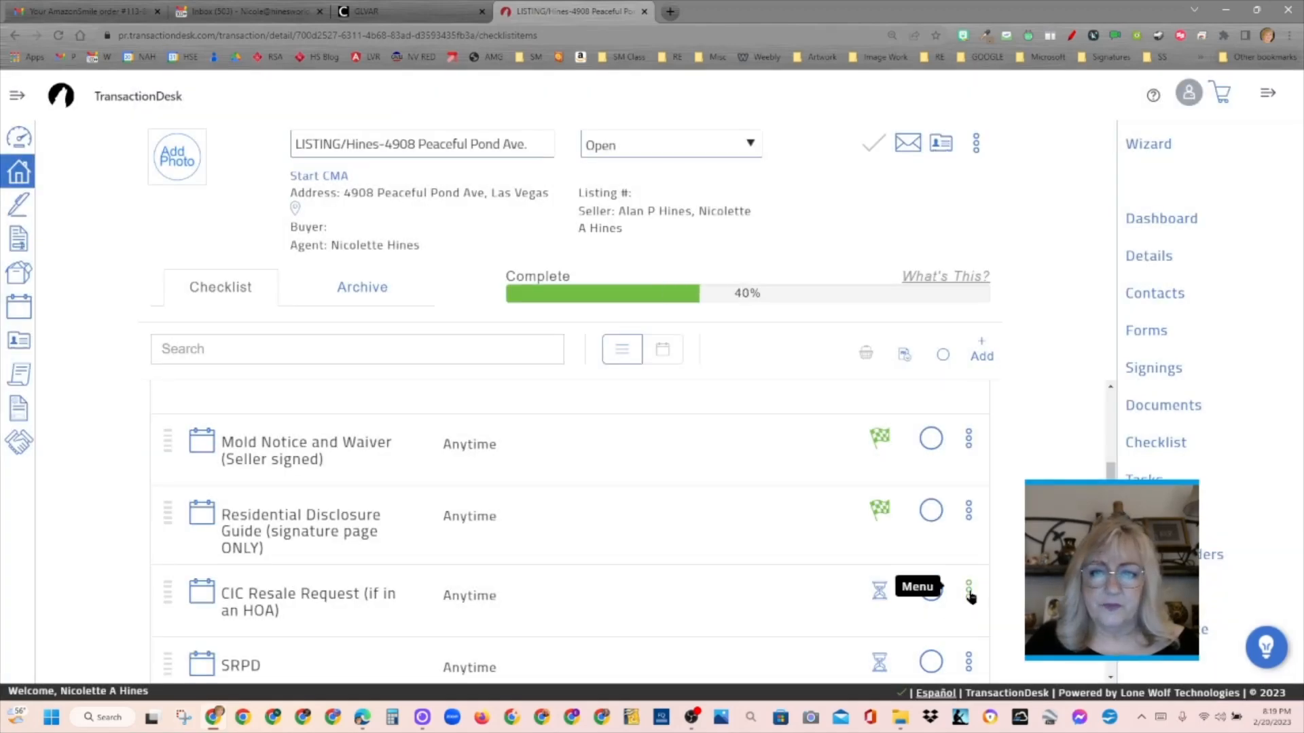
- Delete the CIC Resale Request (if in an HOA) item from the checklist
click(969, 590)
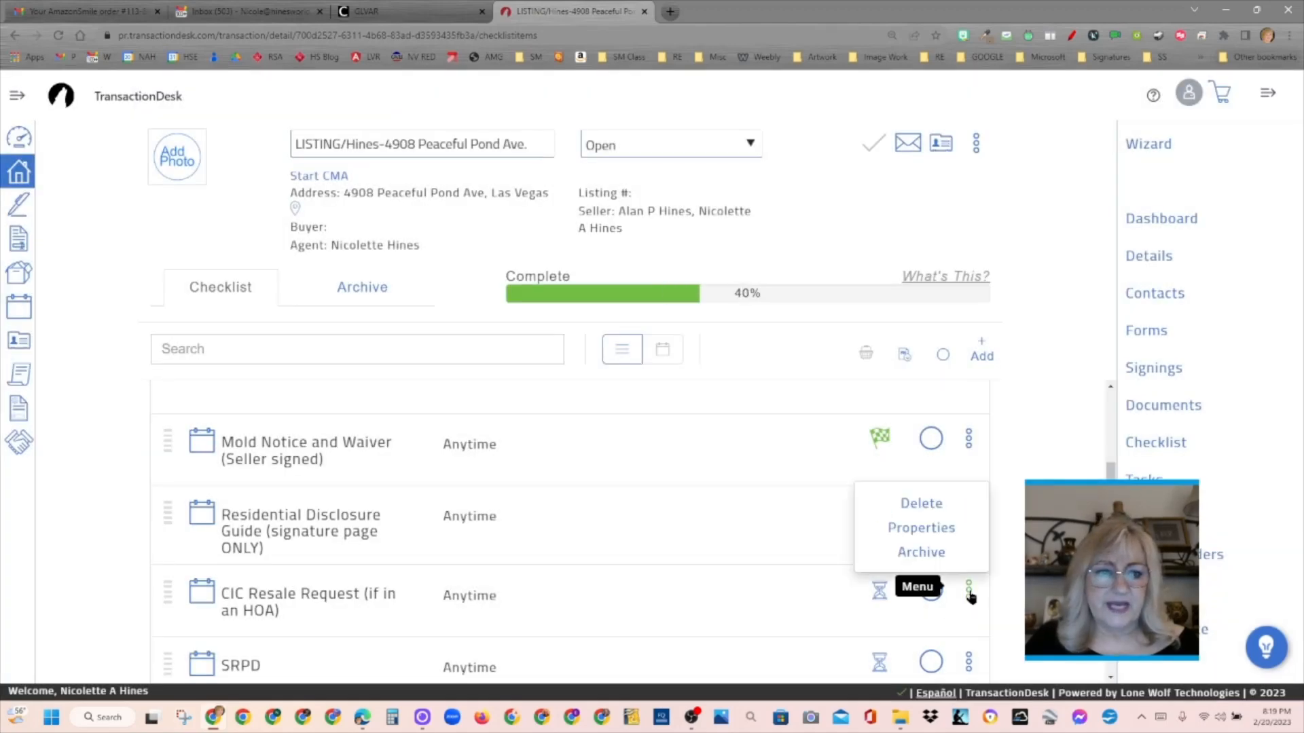
click(941, 508)
click(868, 131)
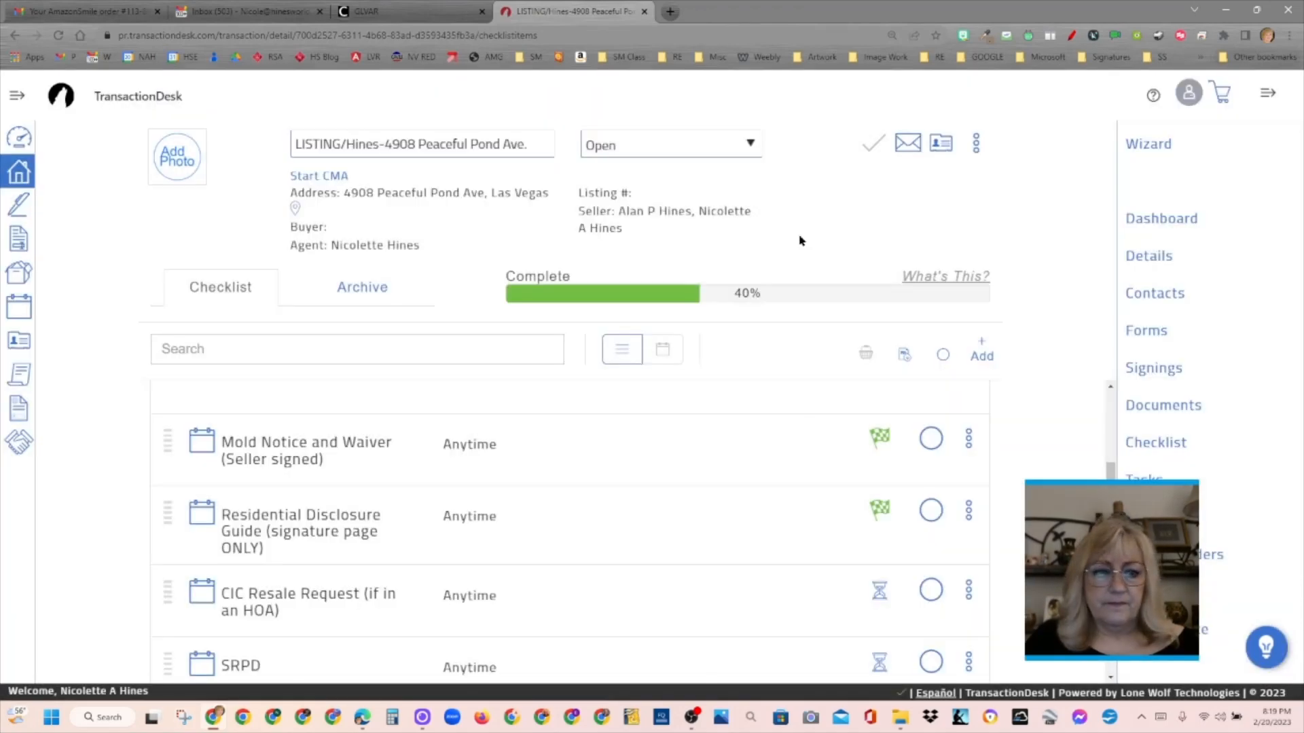
- Review the remaining checklist items and mark the SRPD item as complete
scroll(890, 609, down, 5)
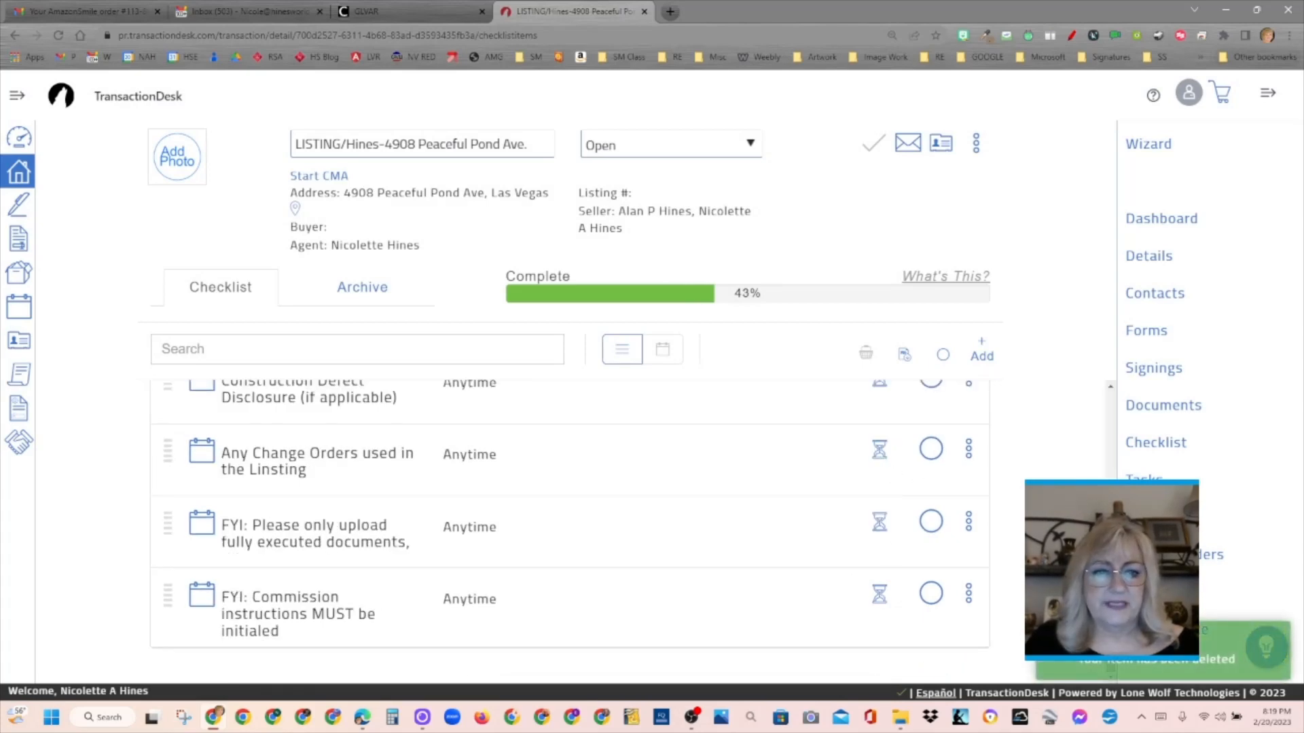
scroll(892, 519, up, 5)
scroll(1107, 475, up, 3)
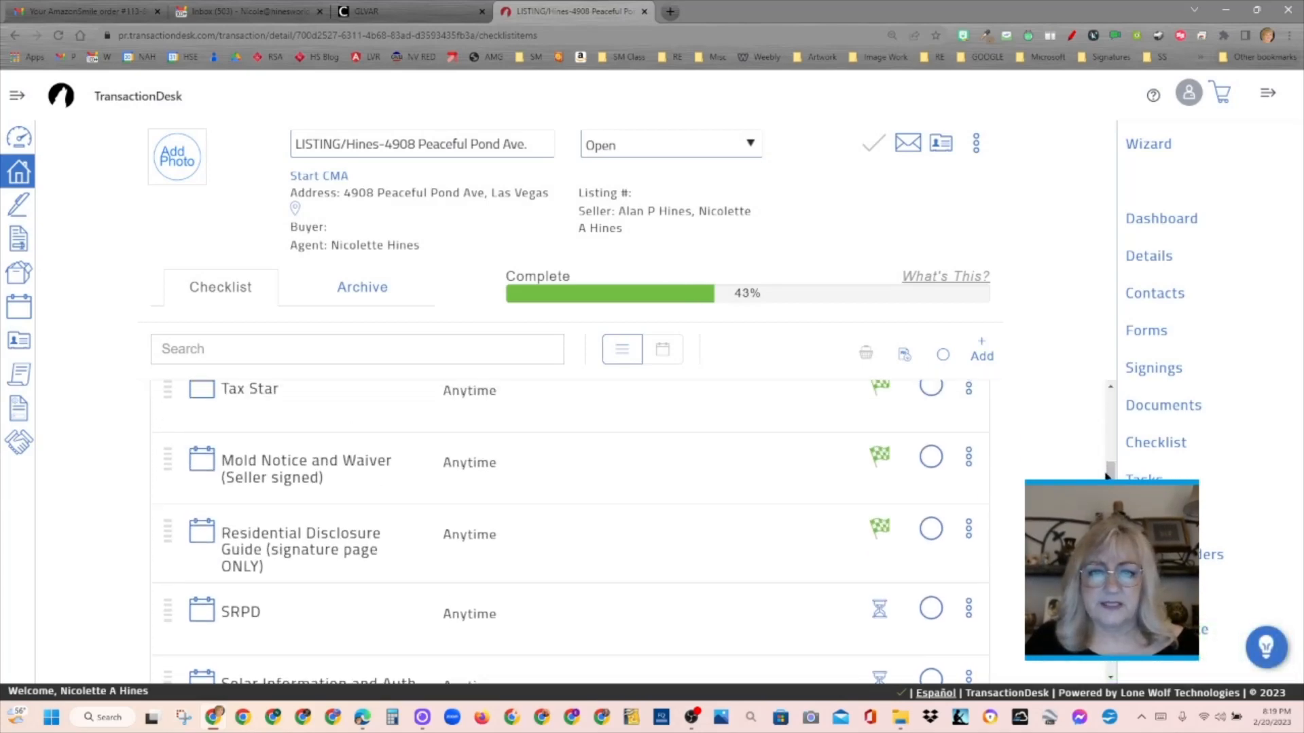
click(879, 608)
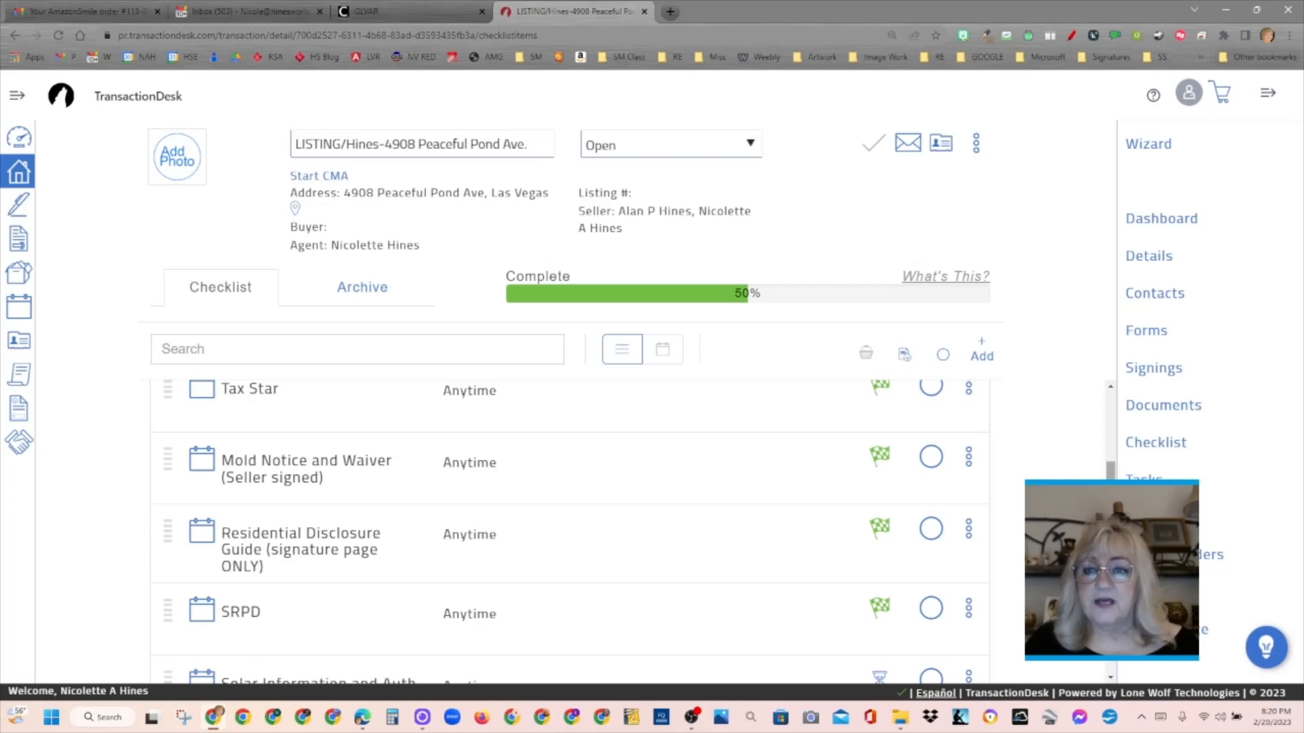
scroll(570, 529, down, 3)
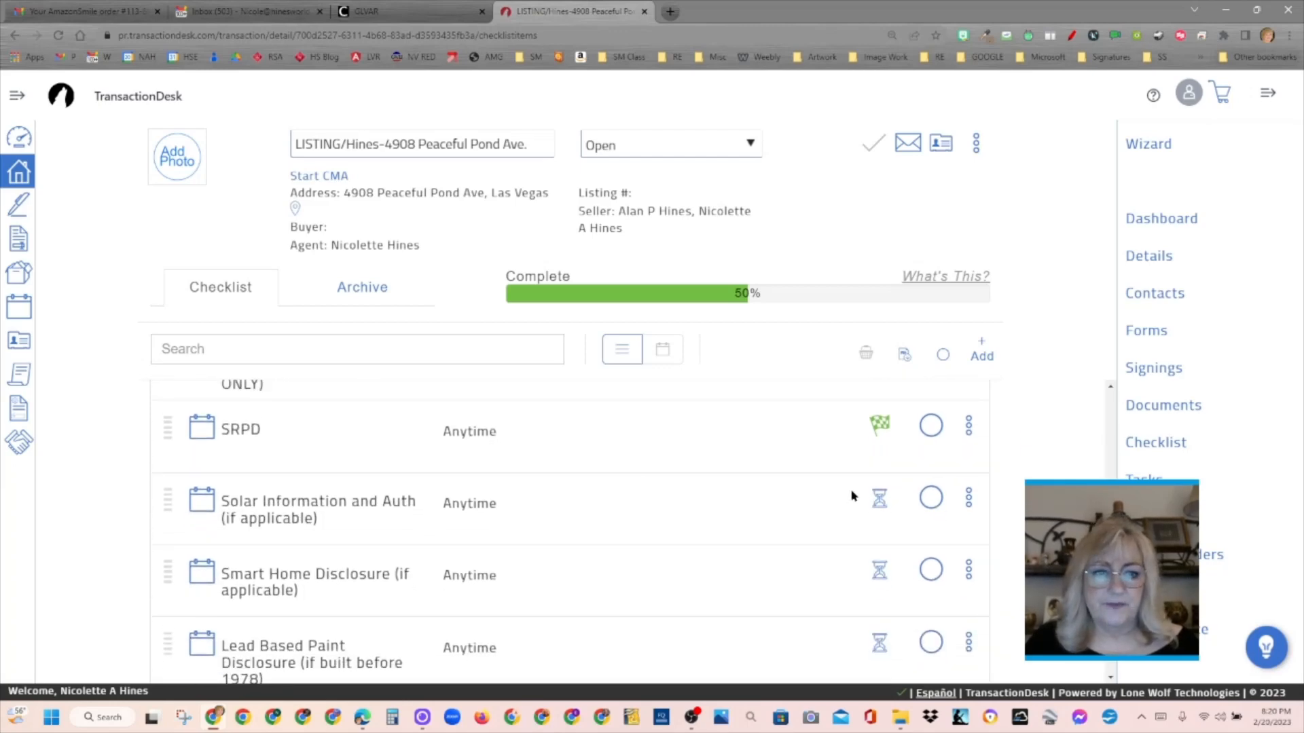
click(931, 497)
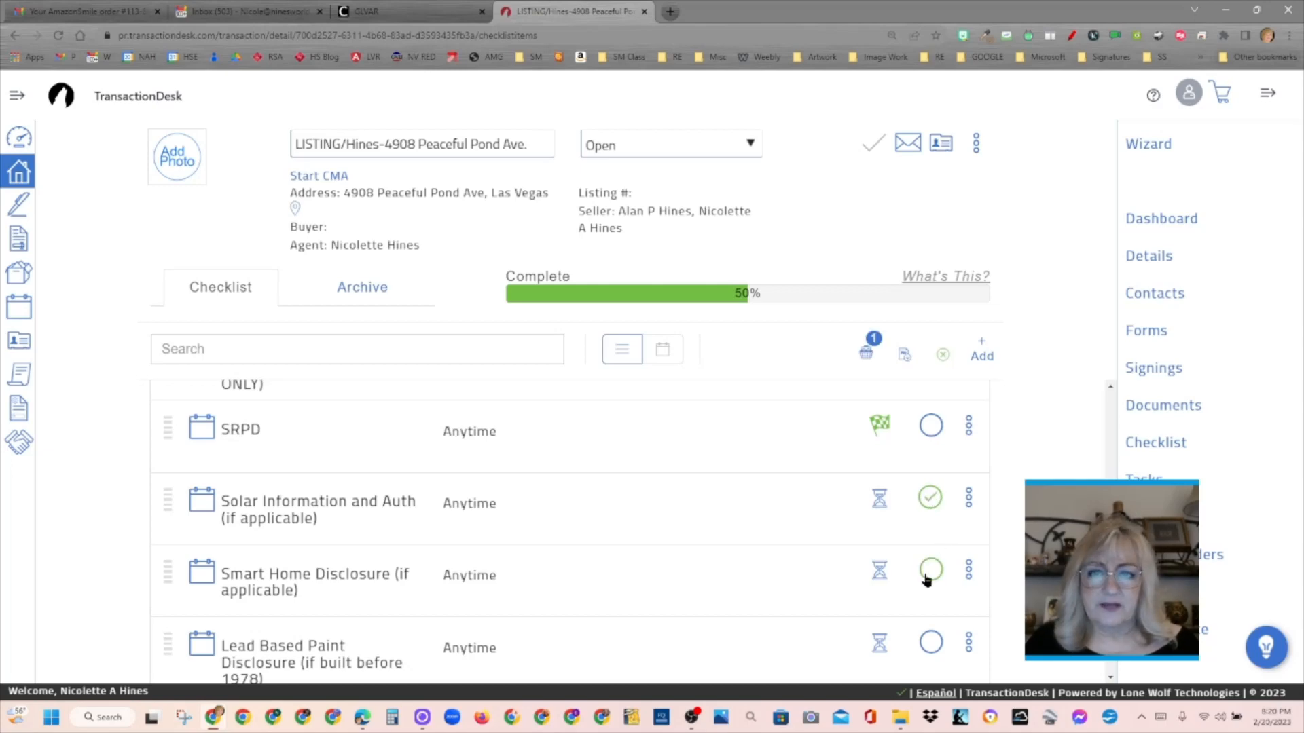
click(929, 572)
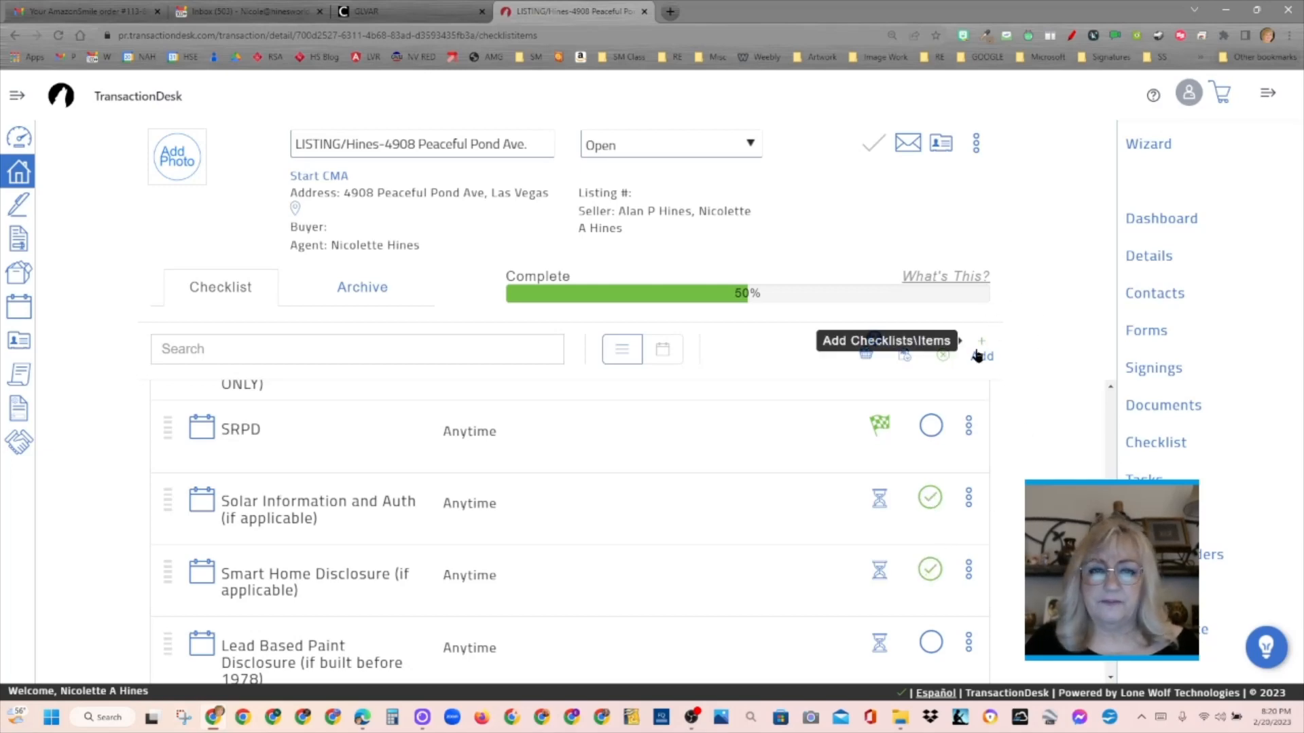
click(865, 353)
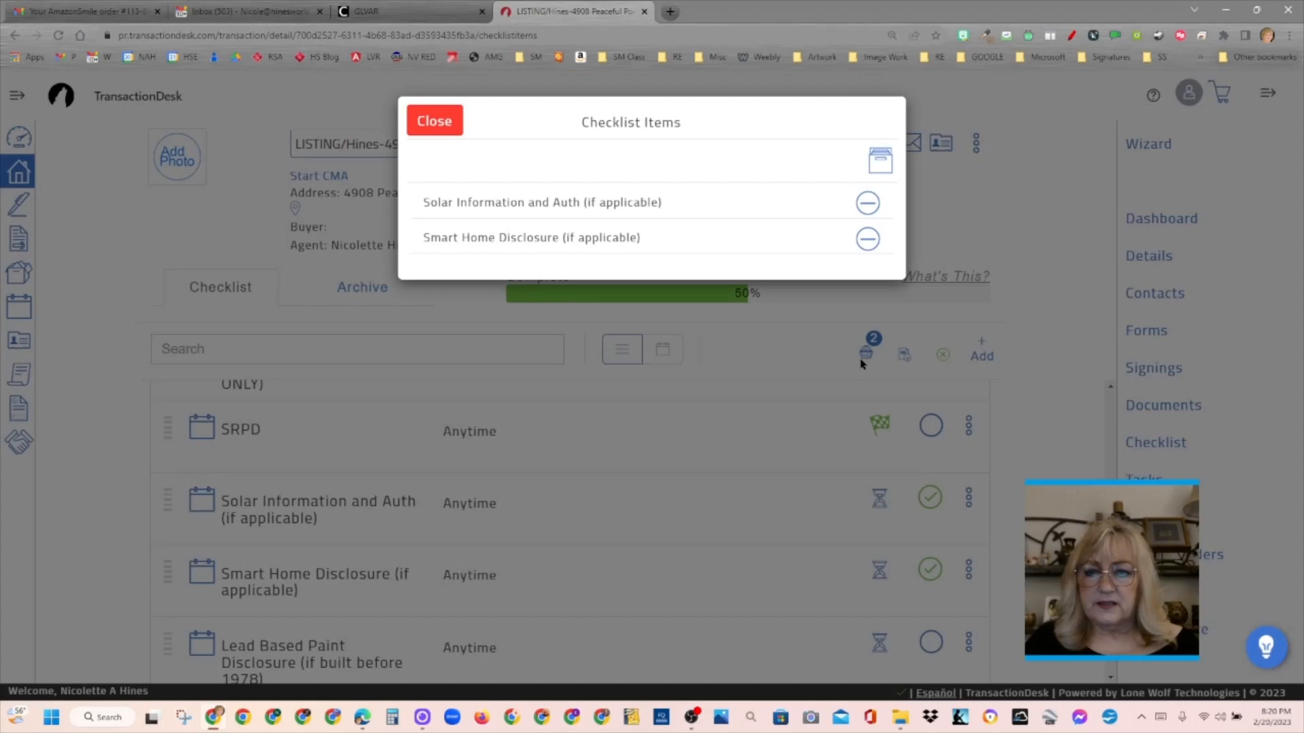
click(867, 203)
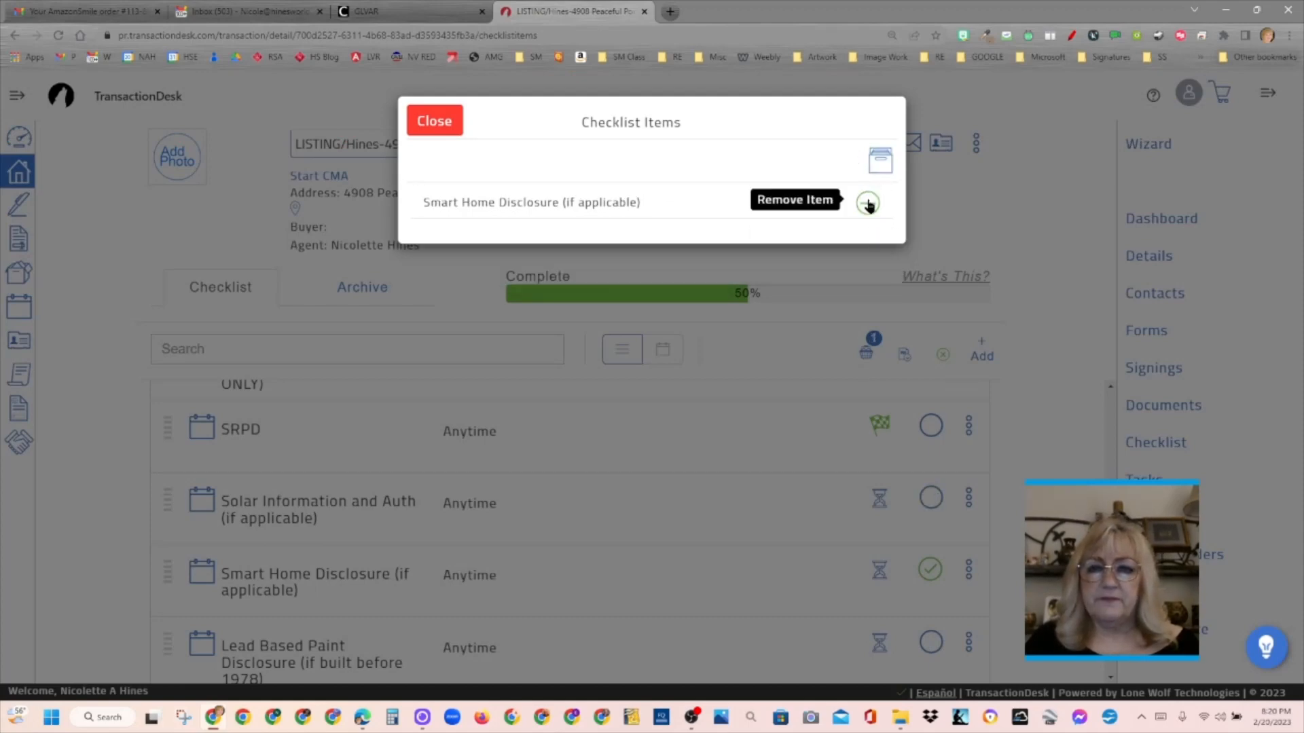
click(867, 202)
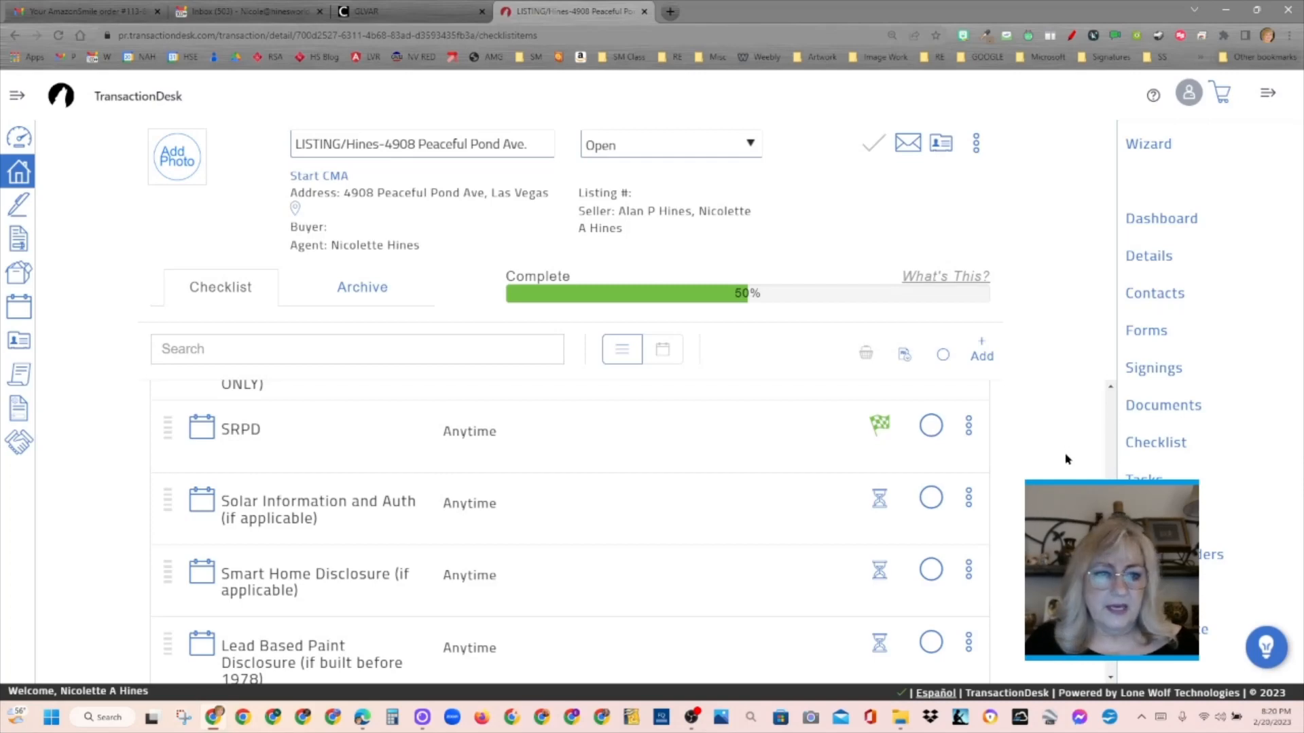
click(927, 499)
click(874, 349)
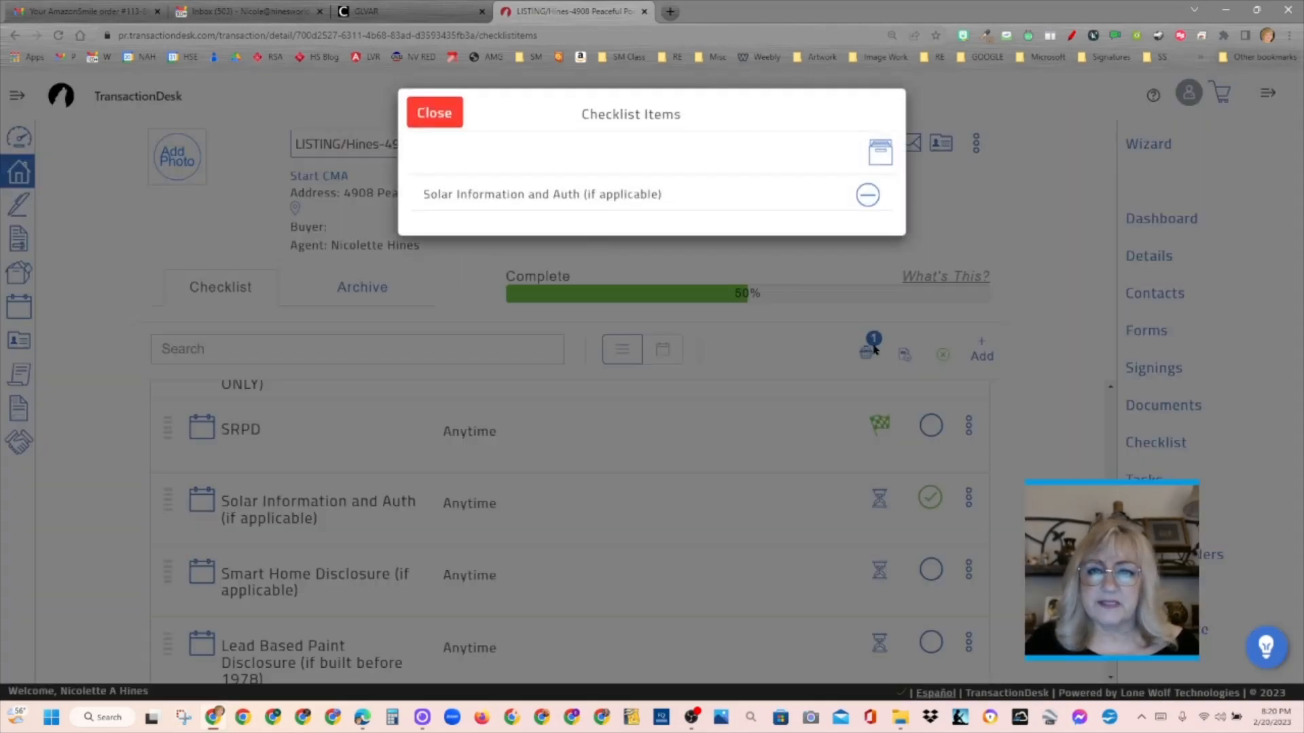
click(867, 195)
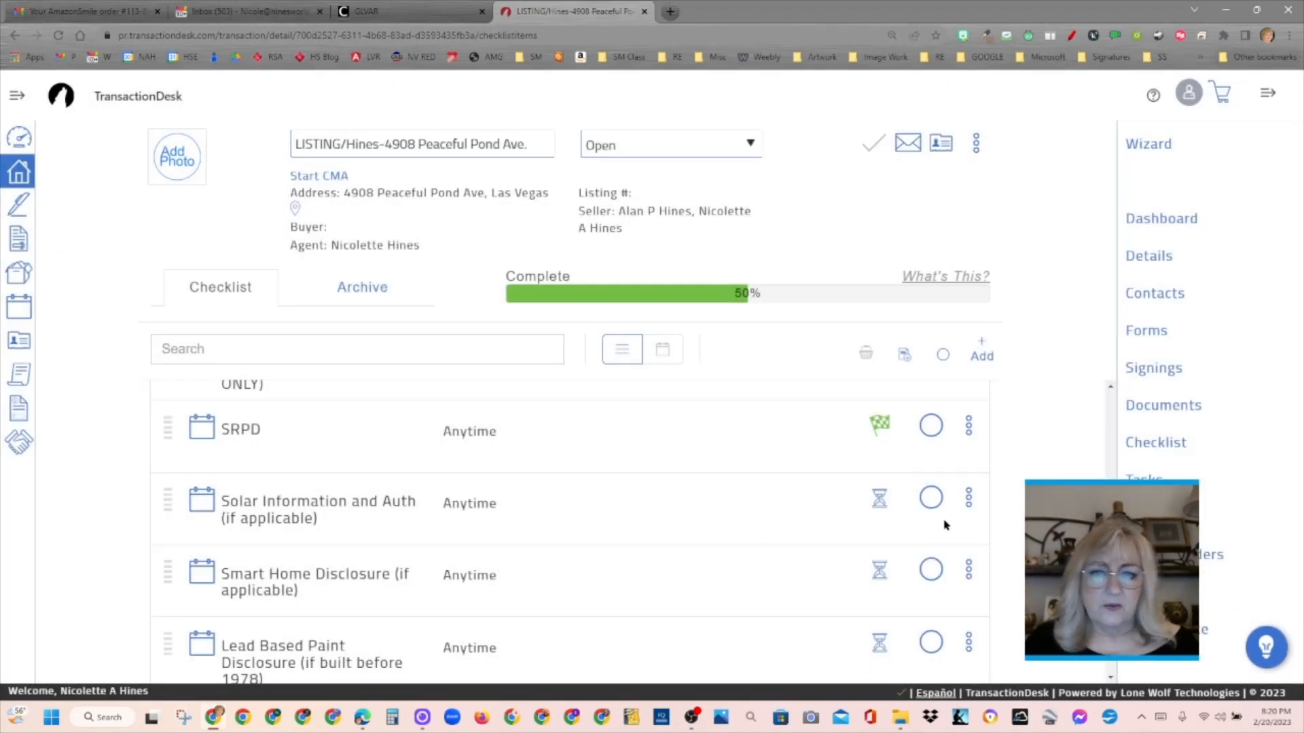
- Delete the Solar Information and Auth (if applicable) and Smart Home Disclosure (if applicable) items from the checklist
click(969, 503)
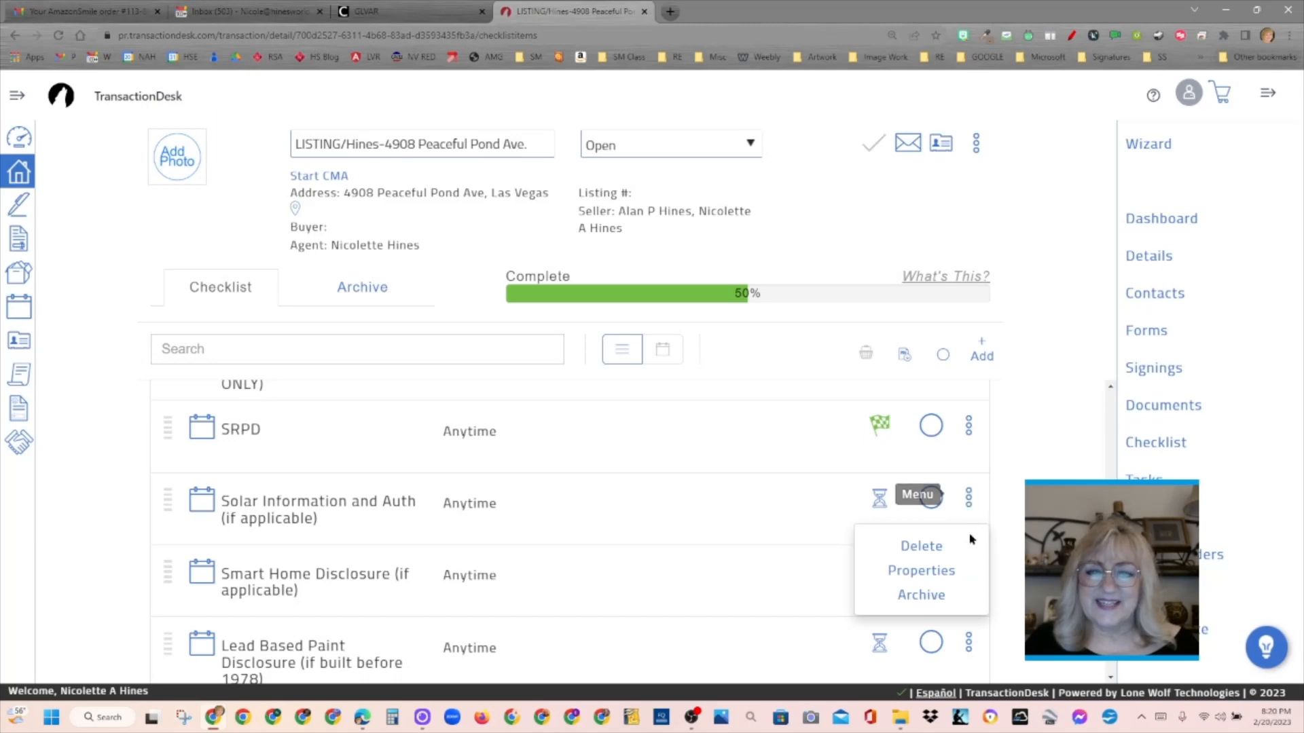
click(923, 546)
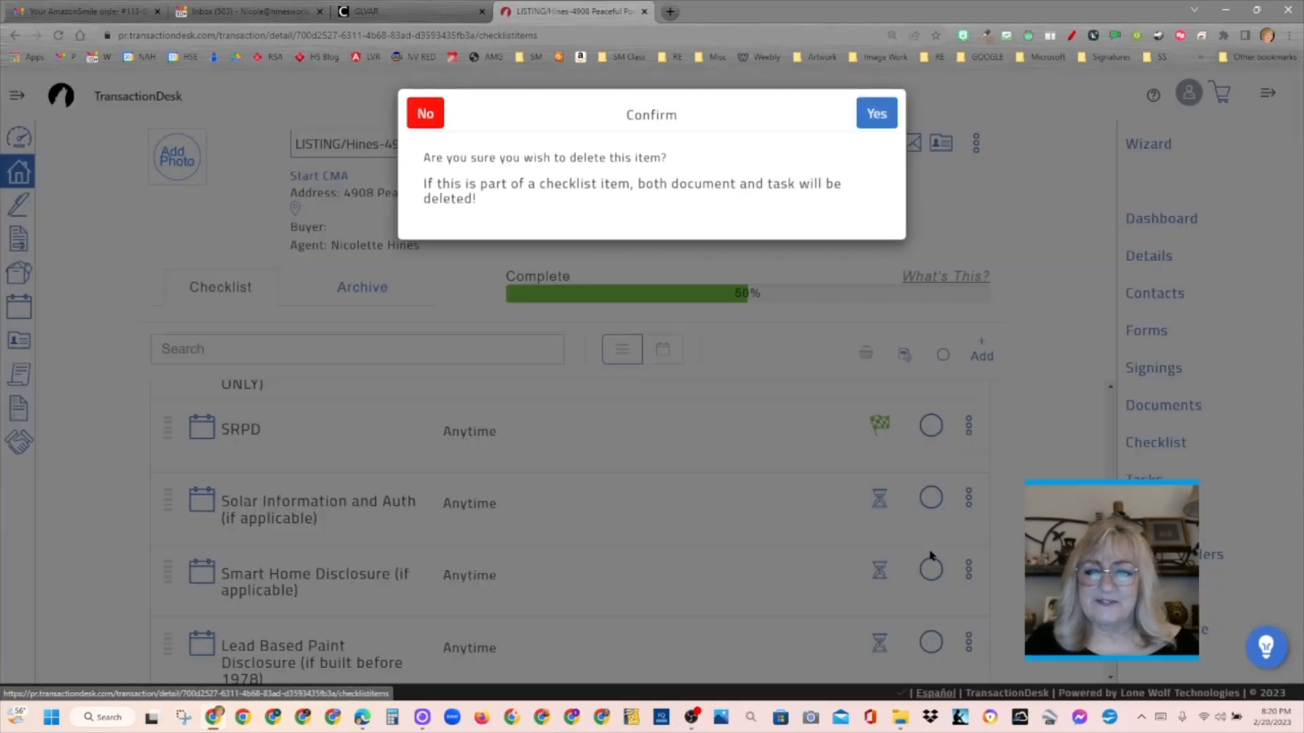
click(870, 126)
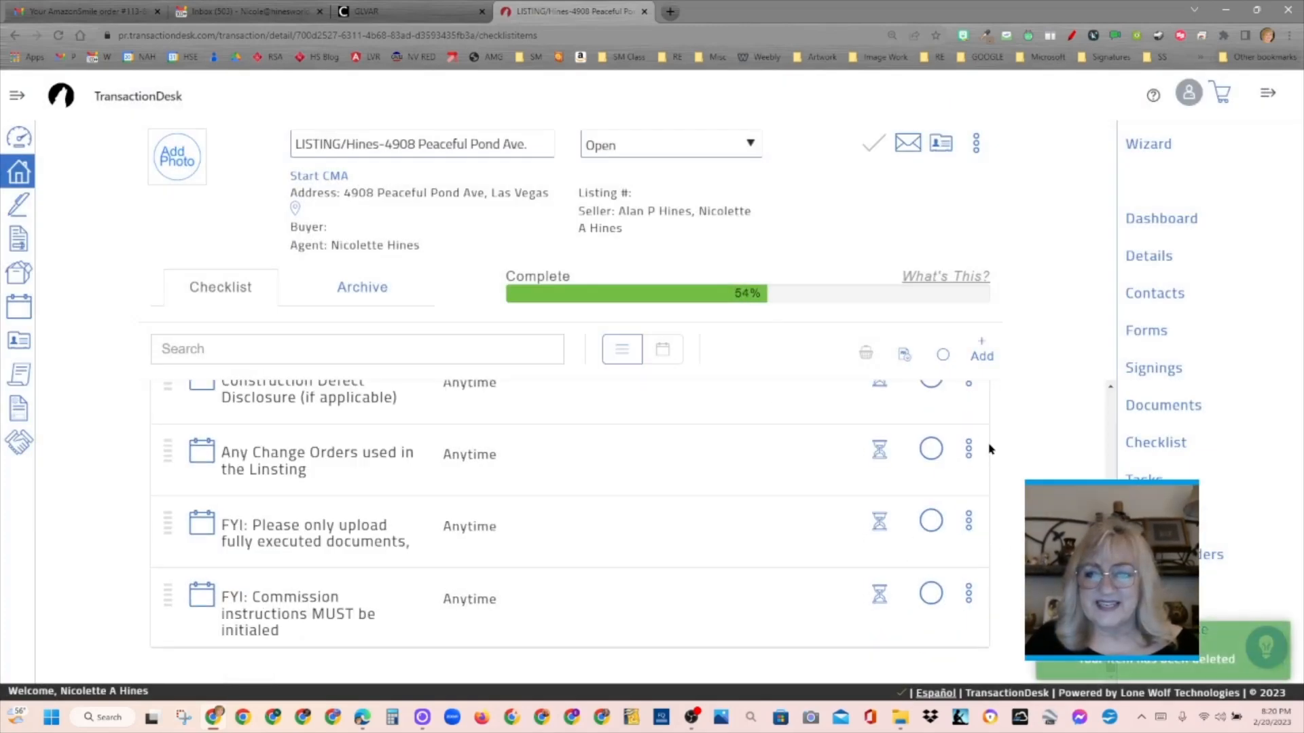
scroll(571, 530, up, 4)
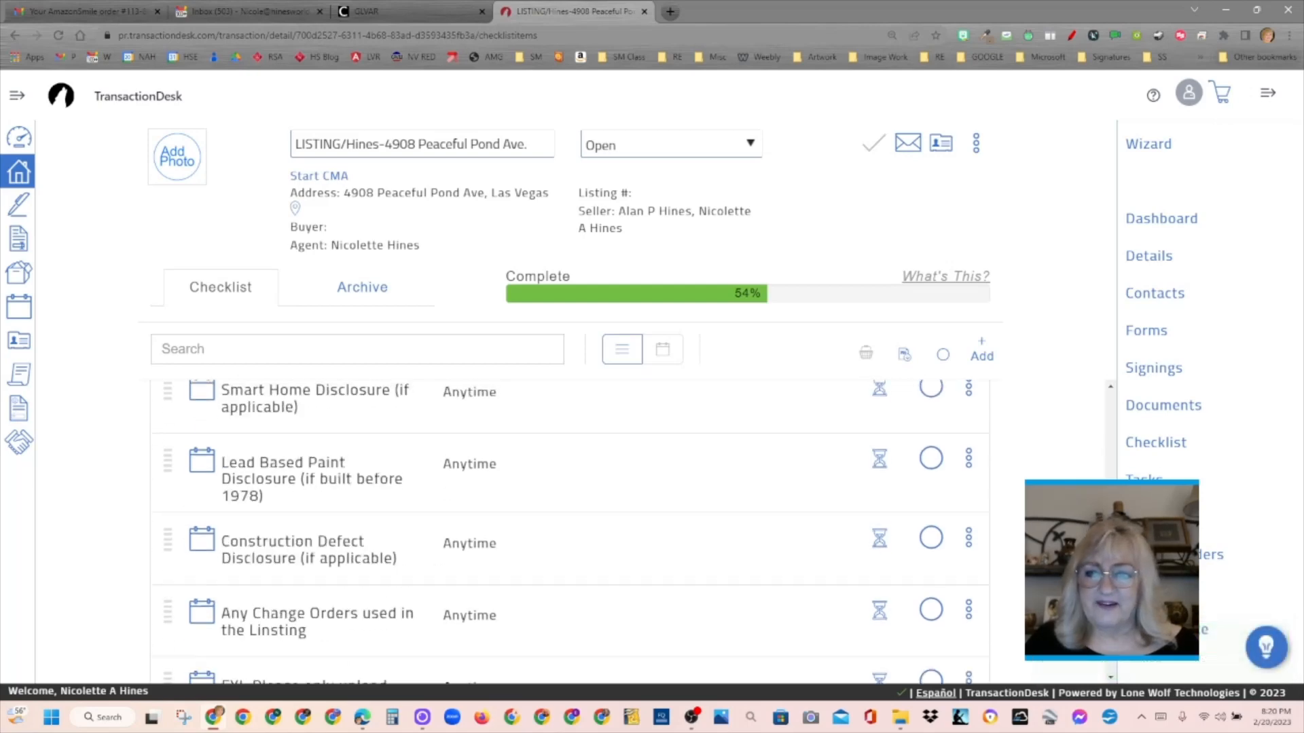
scroll(571, 530, up, 1)
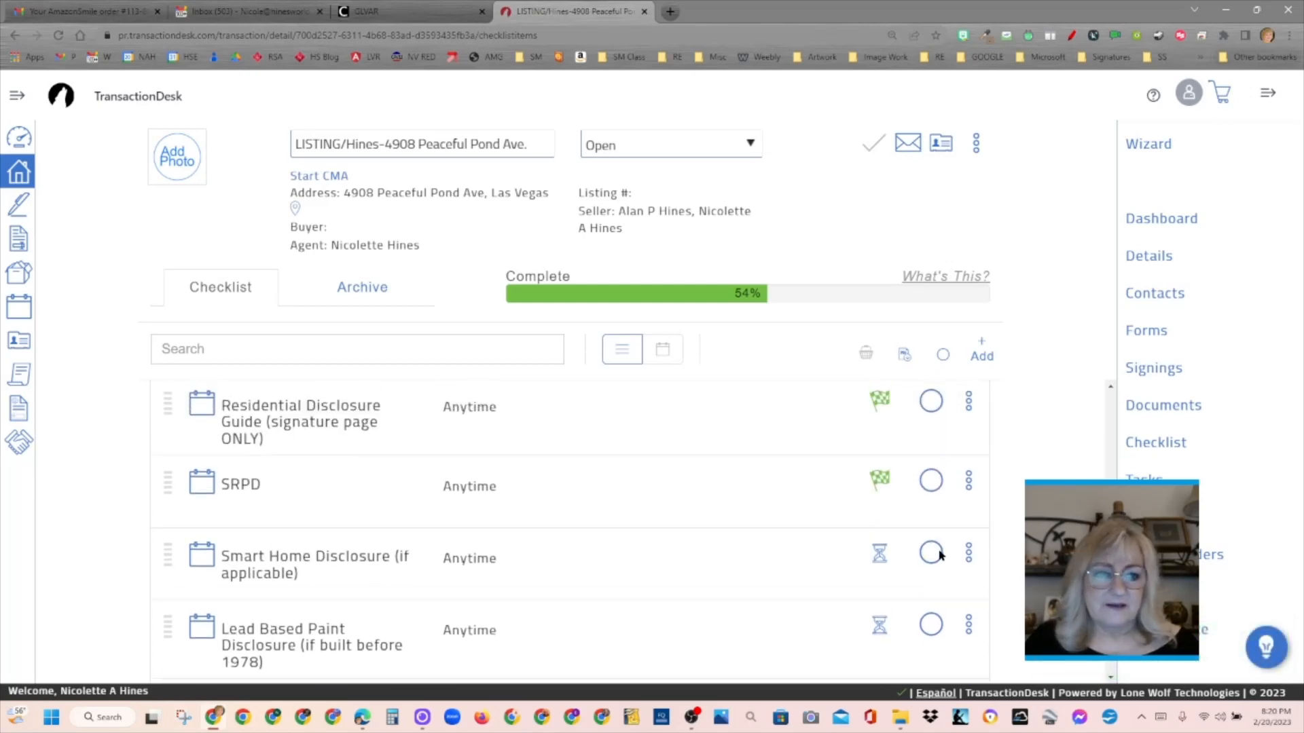
click(971, 555)
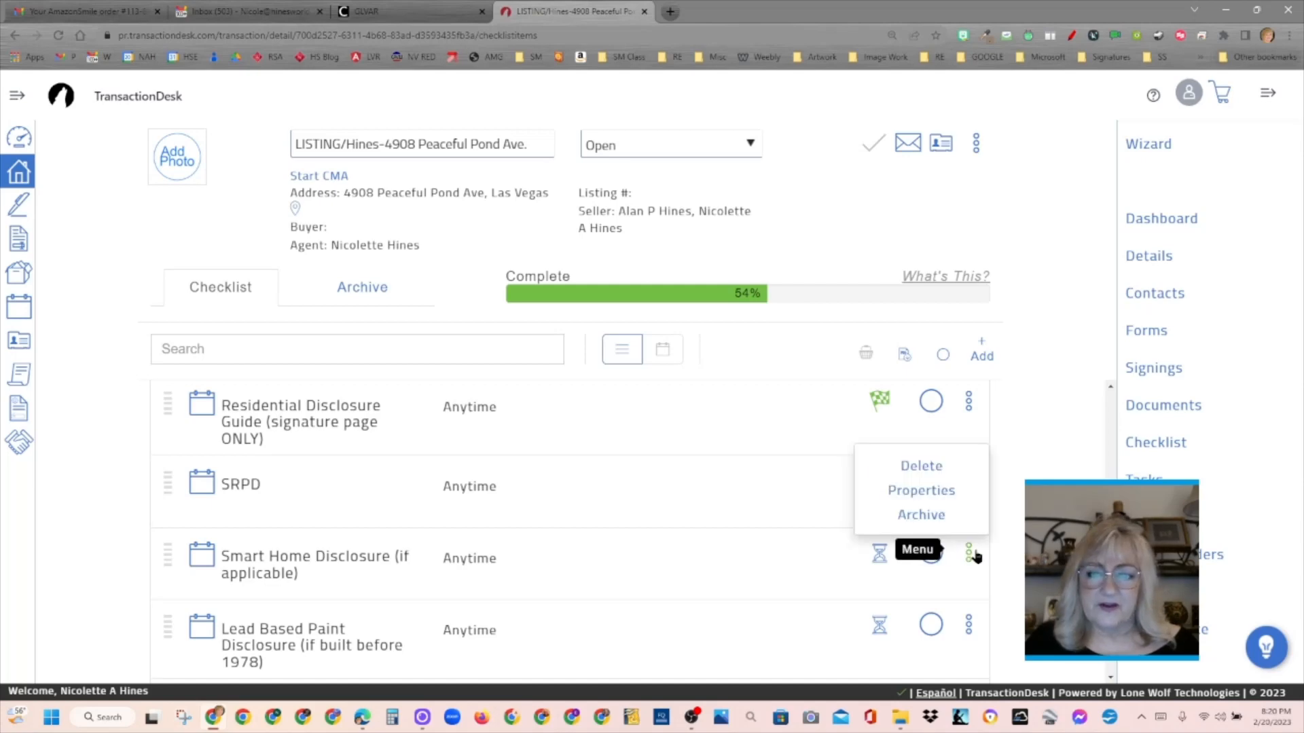
click(931, 466)
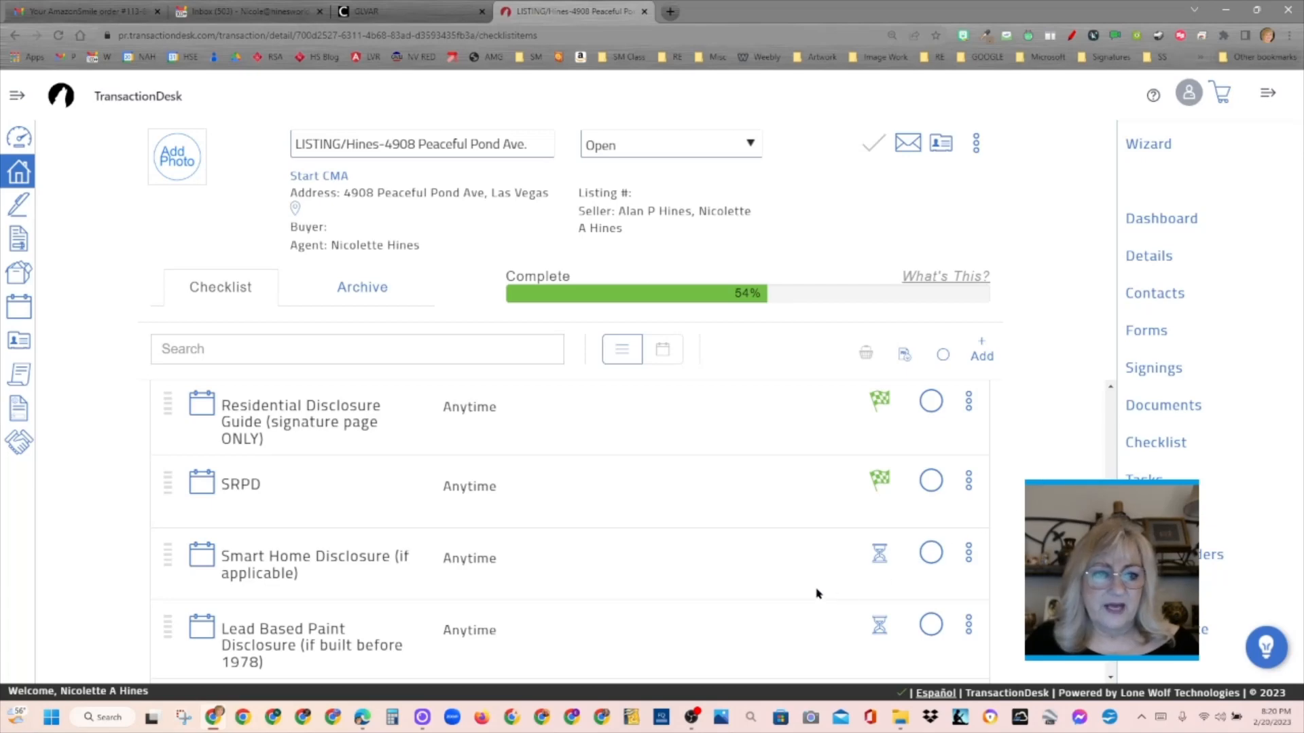
click(970, 555)
click(928, 469)
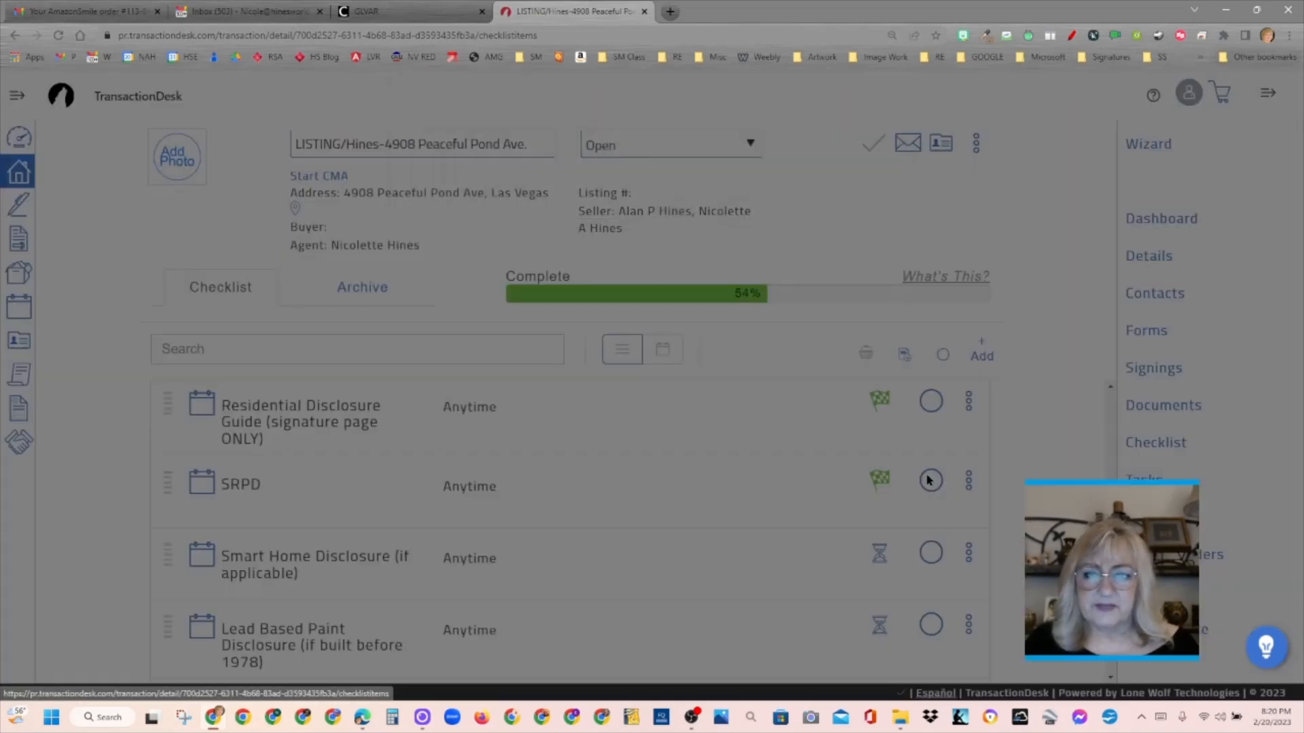
click(866, 129)
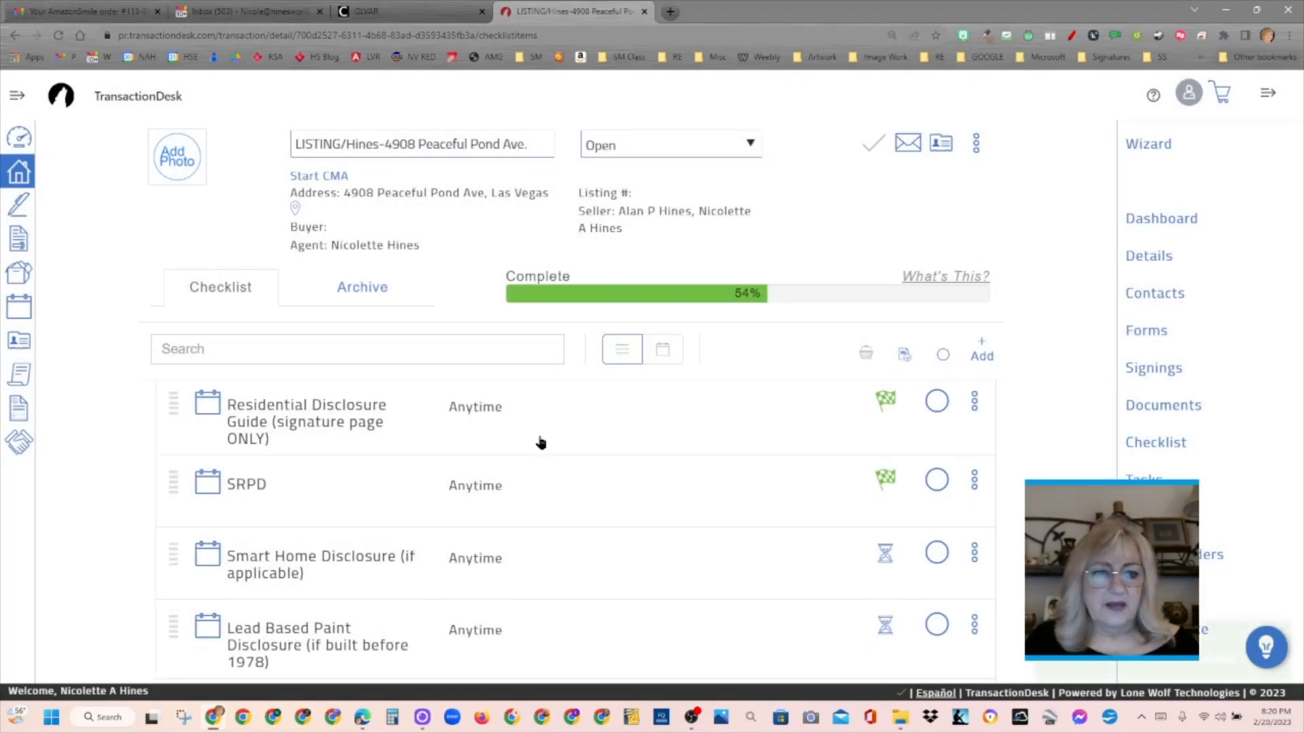
- Mark the Lead Based Paint Disclosure item as complete and delete the Construction Defect Disclosure (if applicable) item
scroll(538, 442, down, 5)
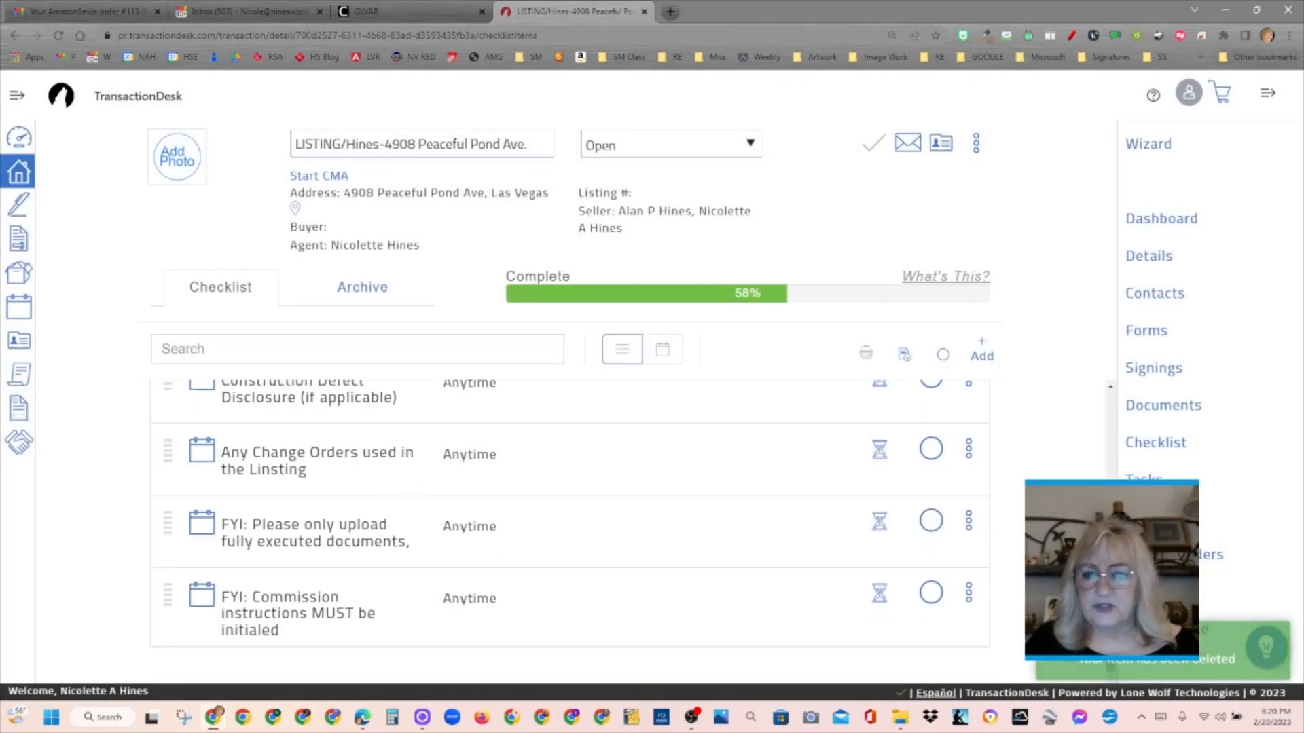
scroll(571, 529, up, 4)
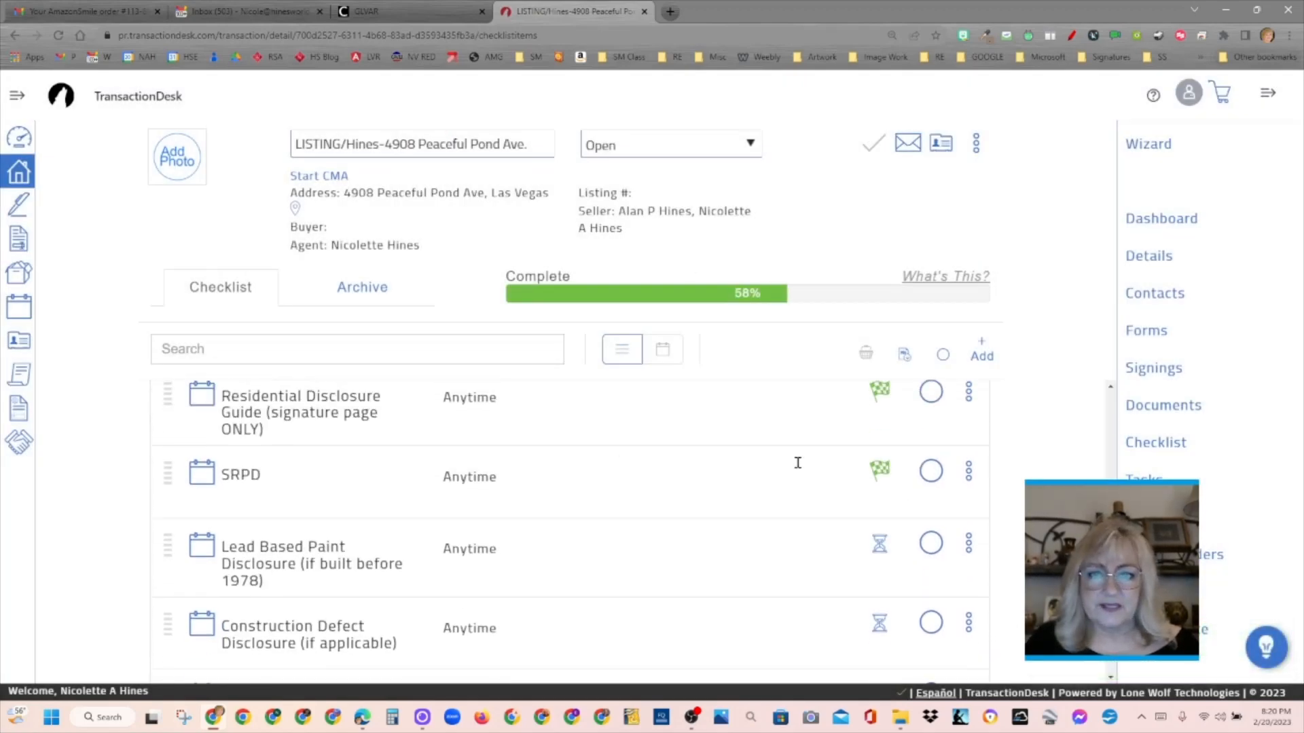
click(879, 543)
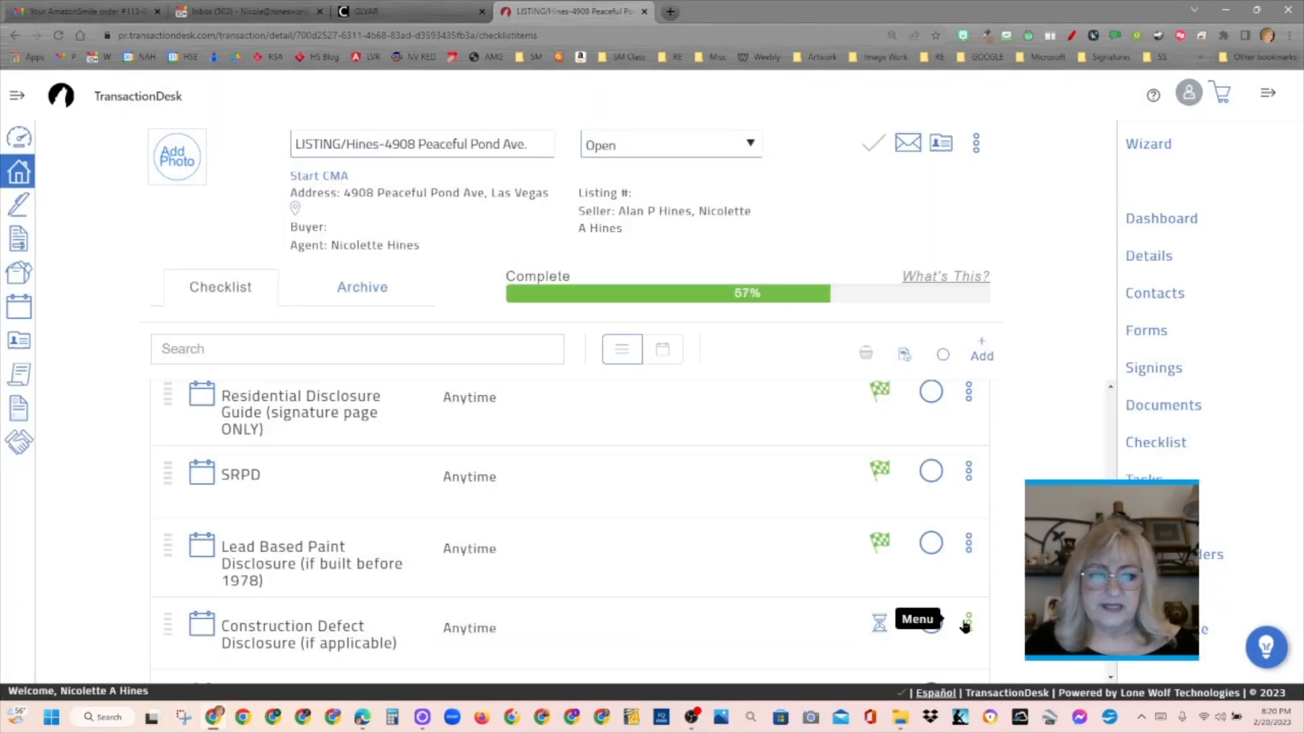
click(966, 623)
click(937, 537)
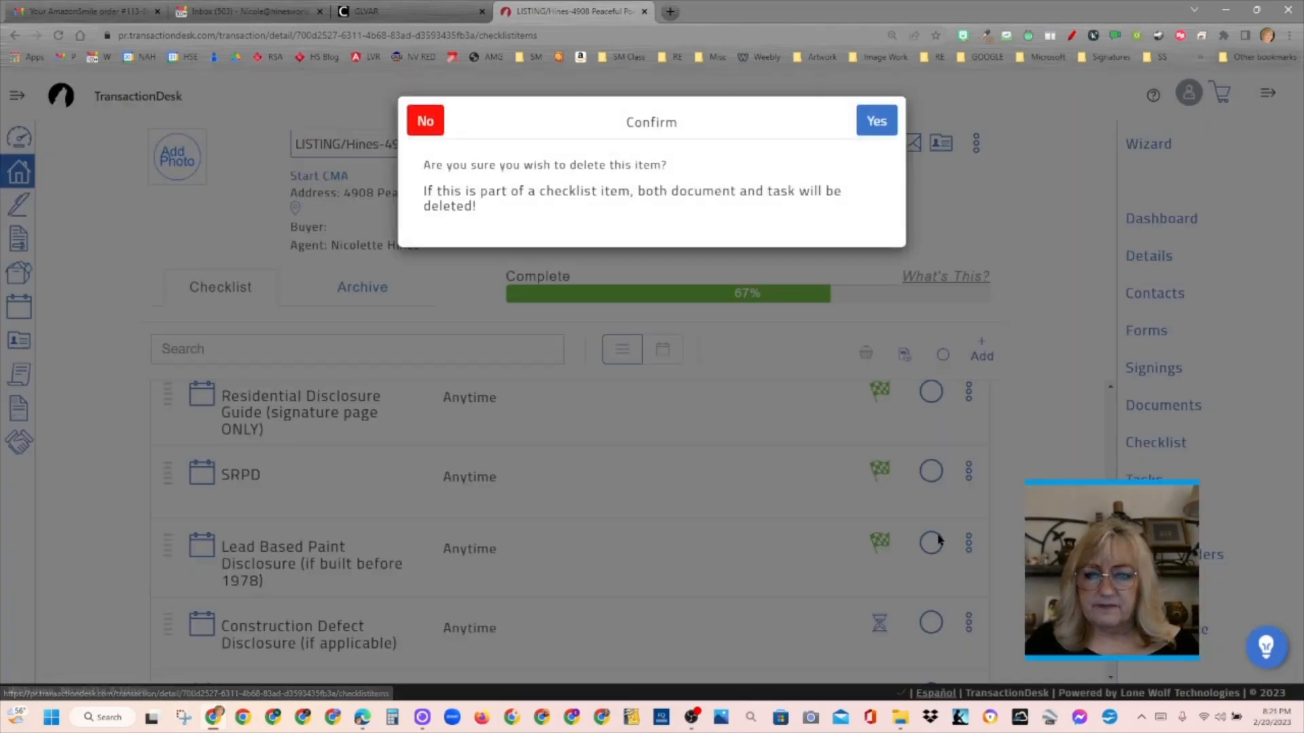
click(867, 126)
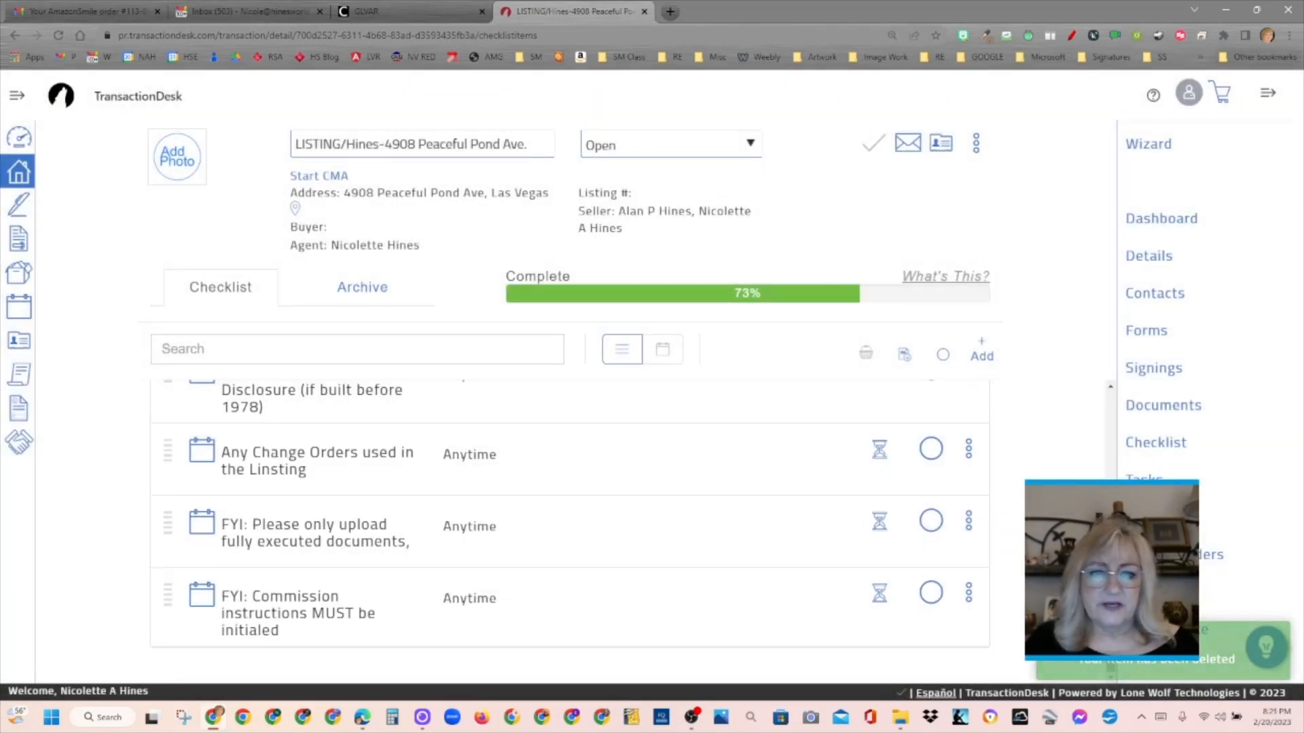
- Mark the FYI item about uploading only fully executed documents as complete and review the rest of the checklist
scroll(569, 530, up, 1)
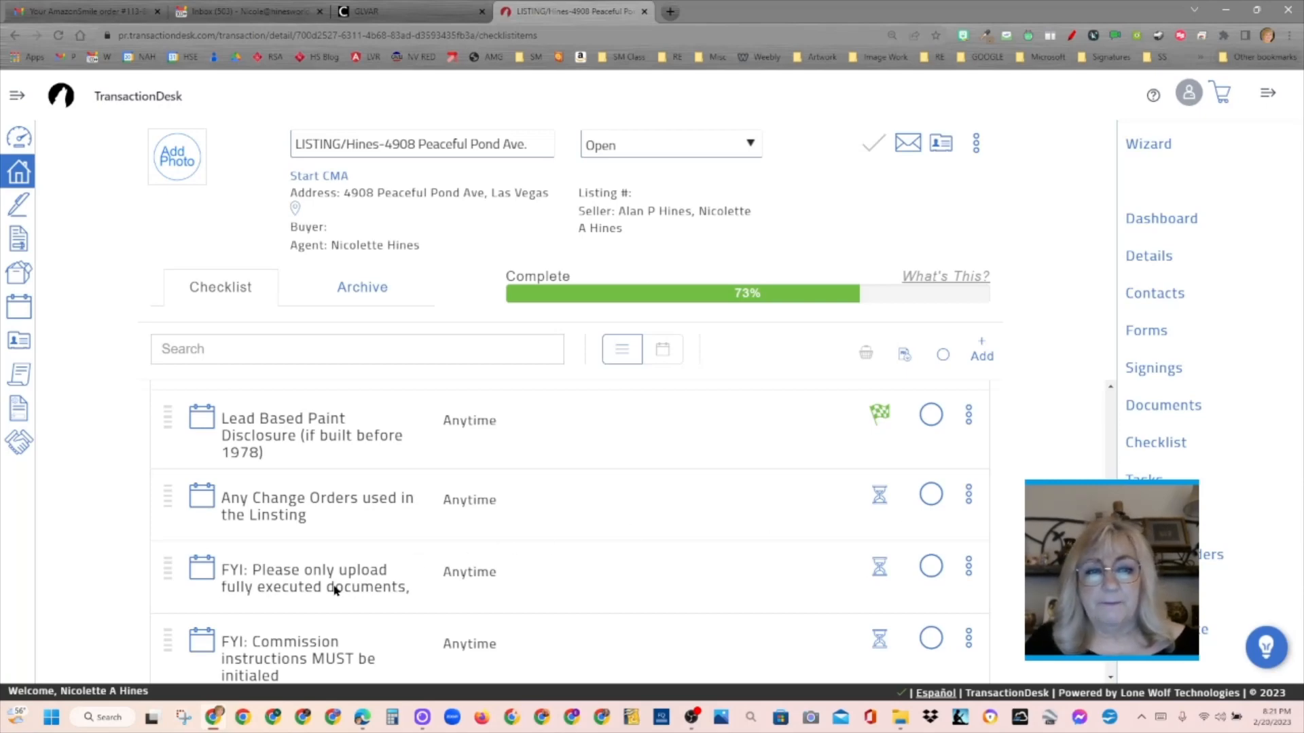
click(878, 581)
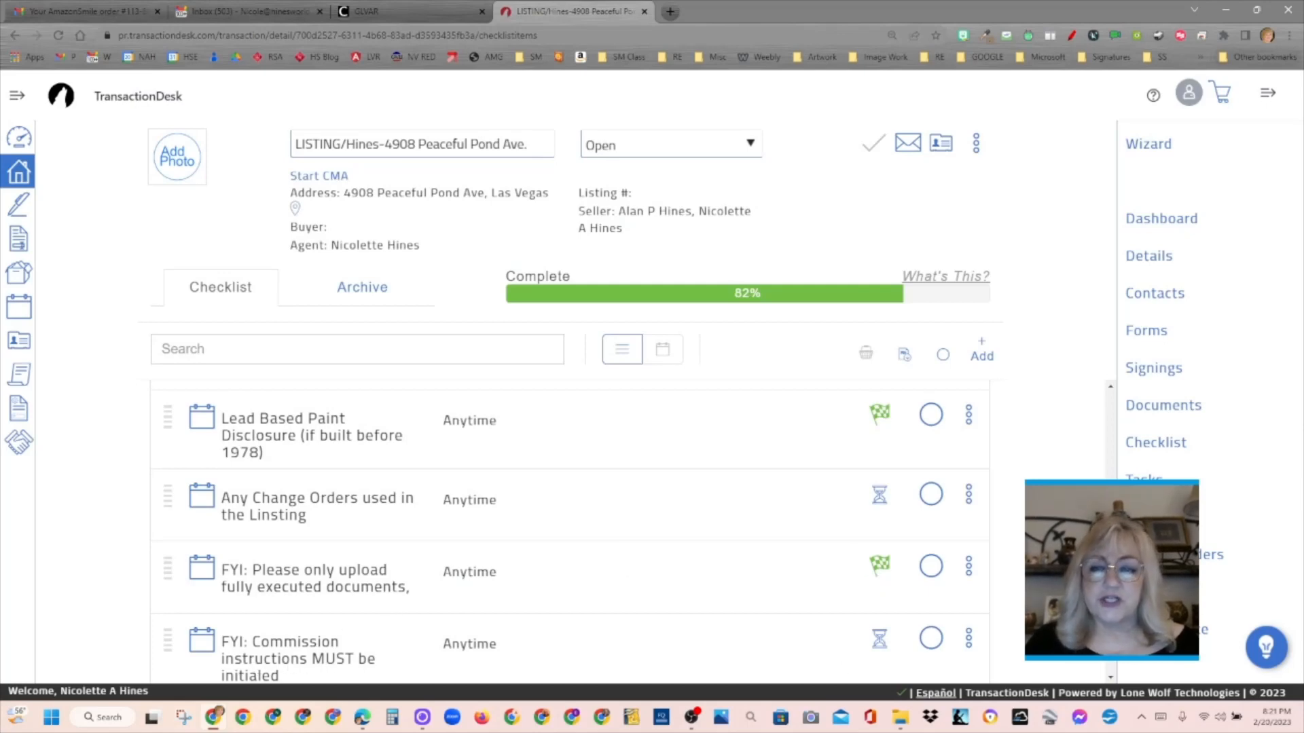
scroll(569, 530, down, 1)
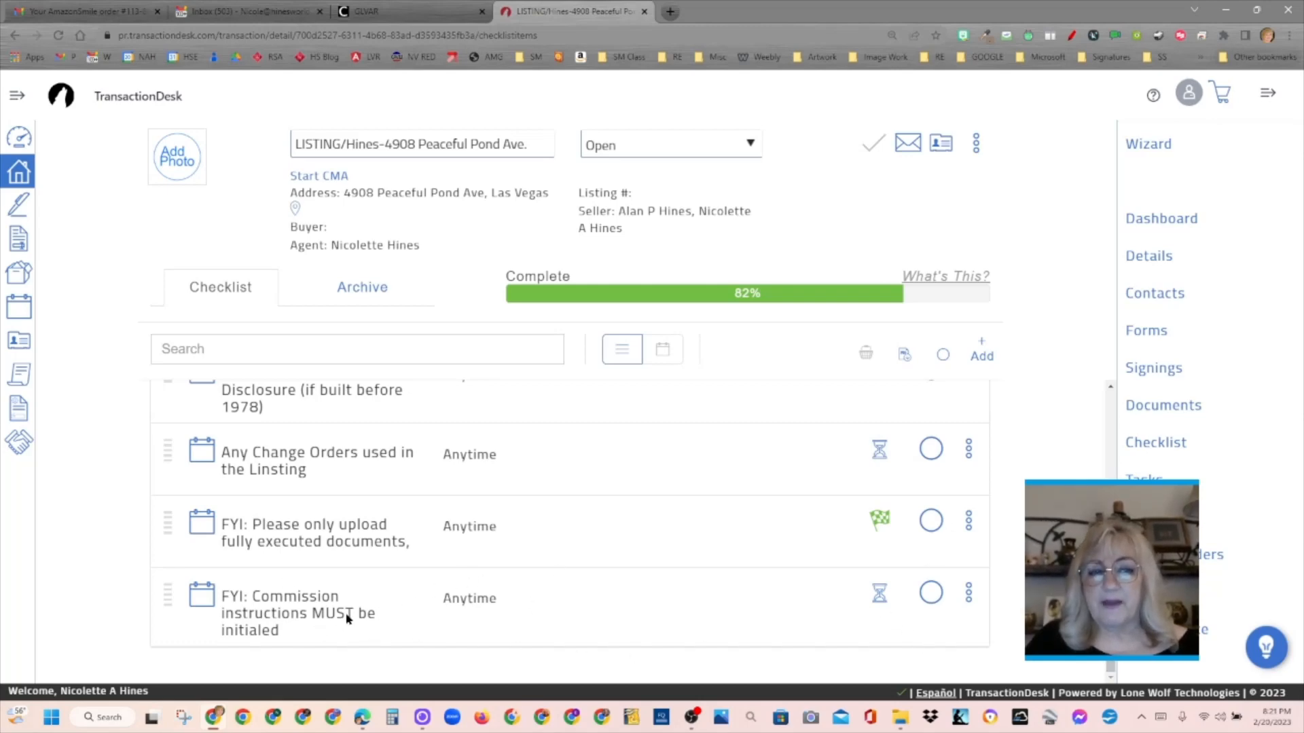
scroll(1137, 399, up, 10)
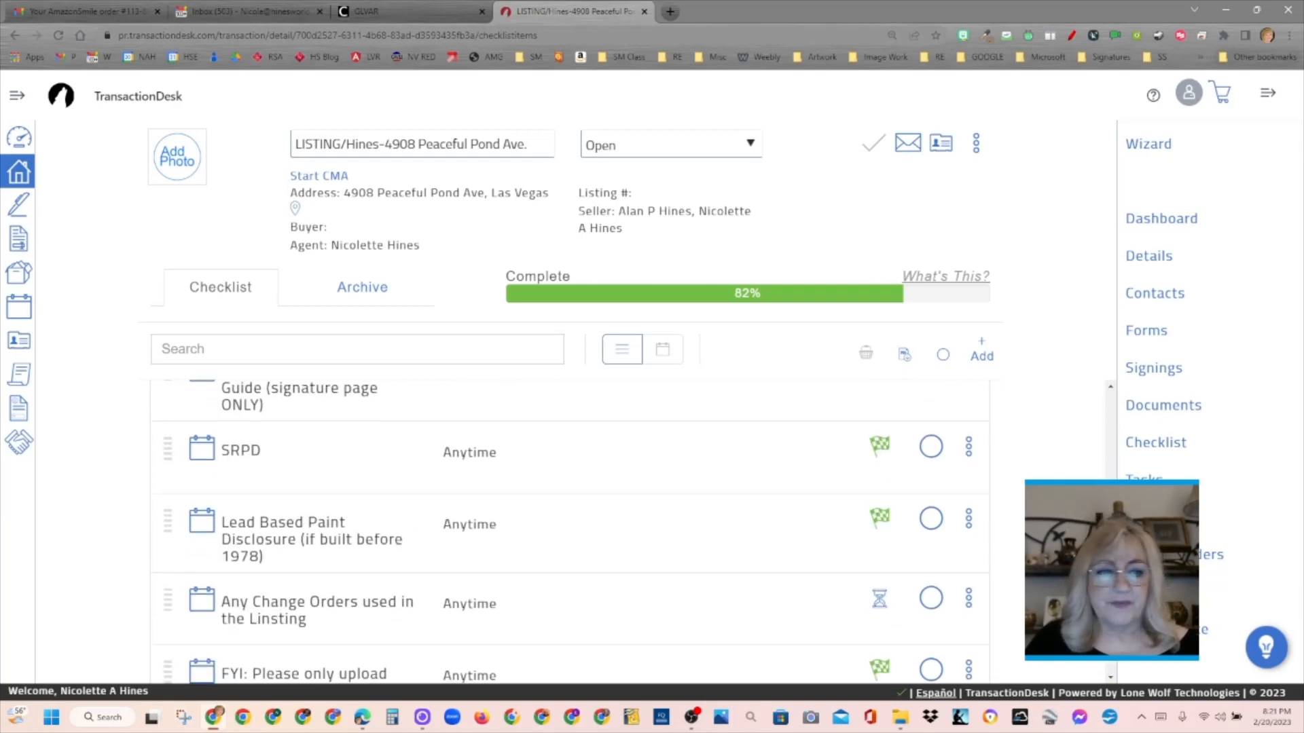
scroll(1137, 399, down, 10)
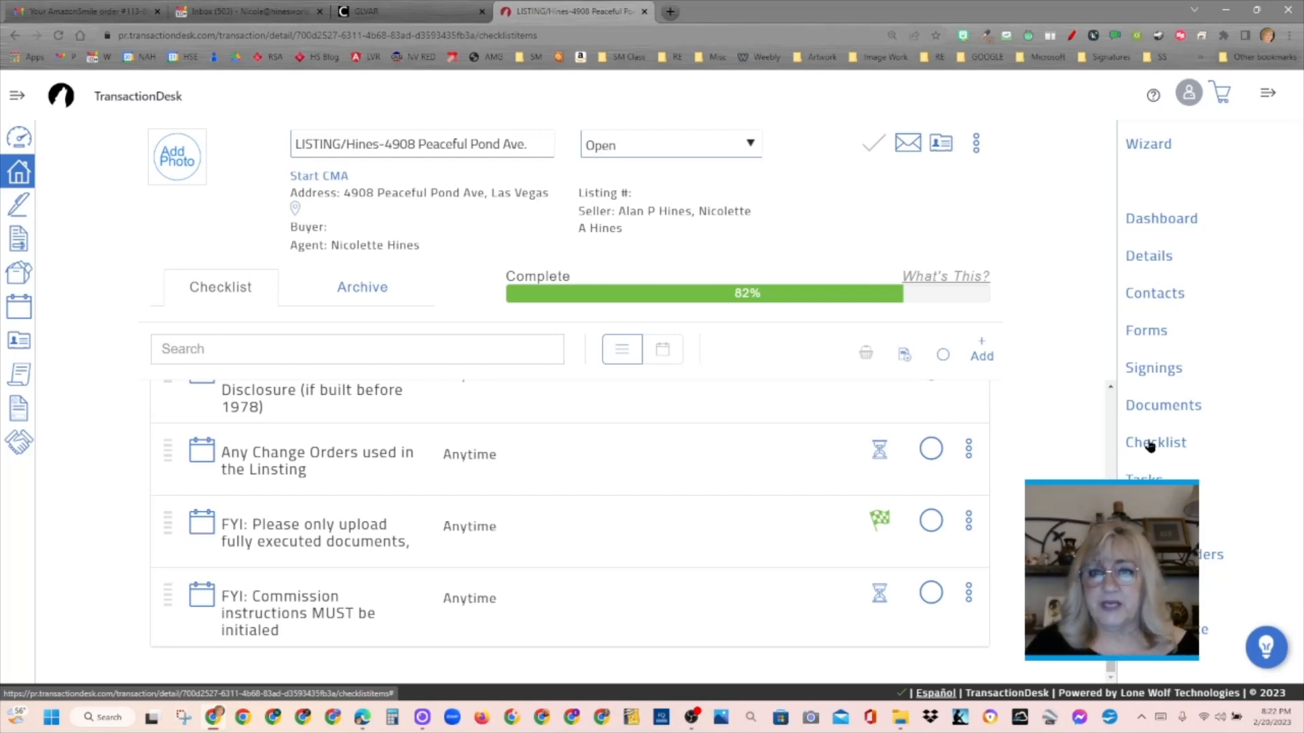
scroll(1115, 405, up, 10)
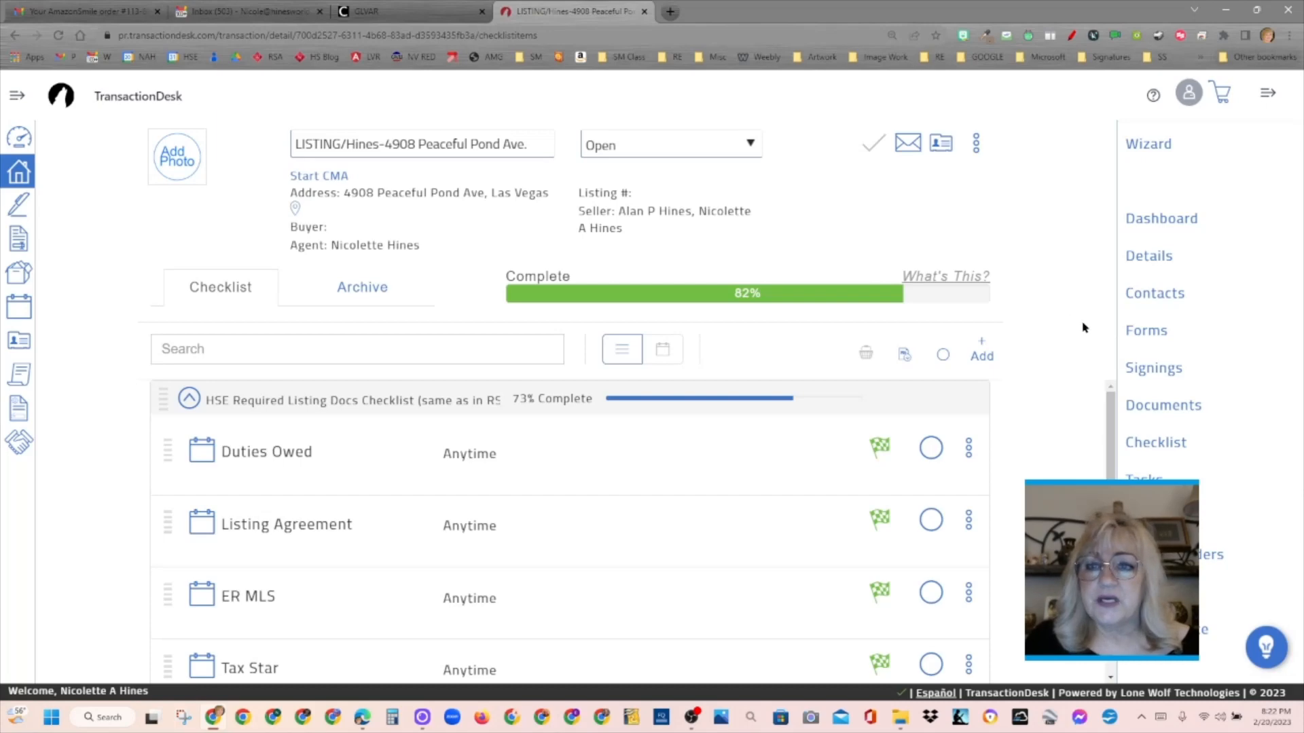
- View the transaction's forms list, and unlock the Transaction Dashboard to look through its available widgets before locking it again
click(1145, 332)
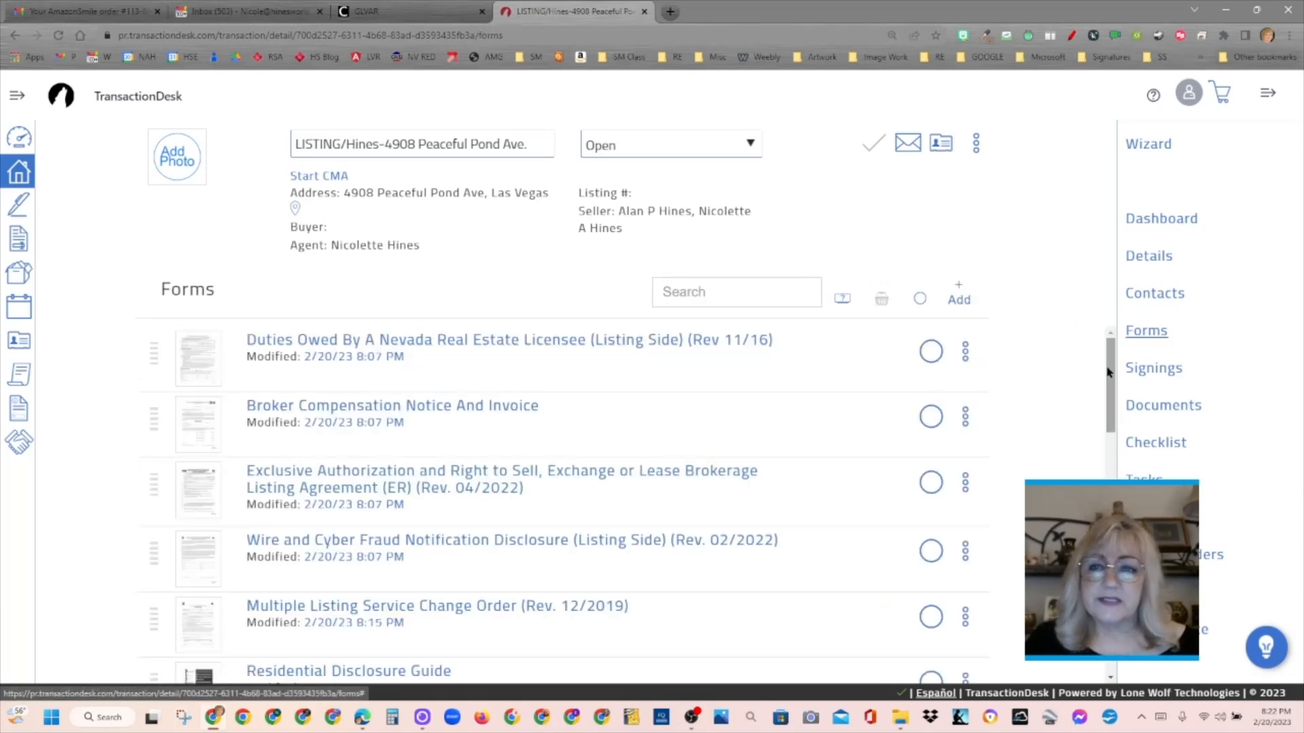
click(1185, 220)
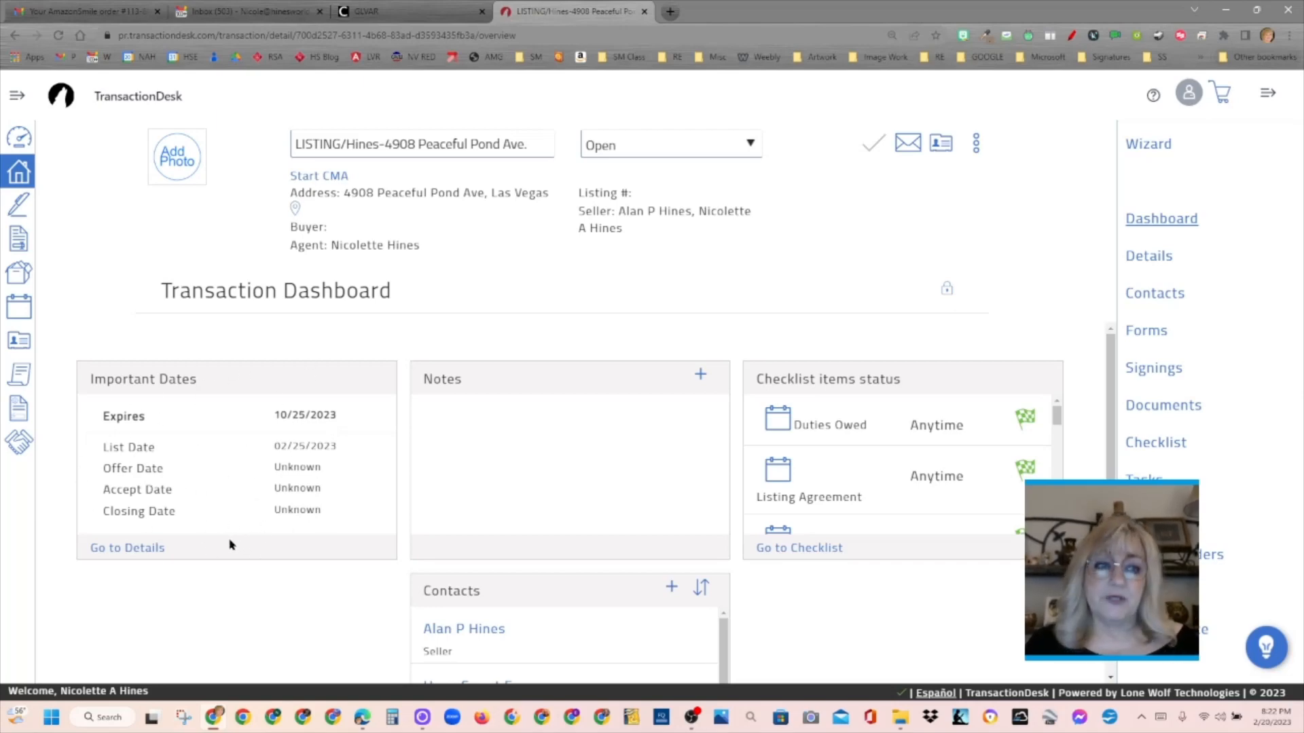
click(945, 292)
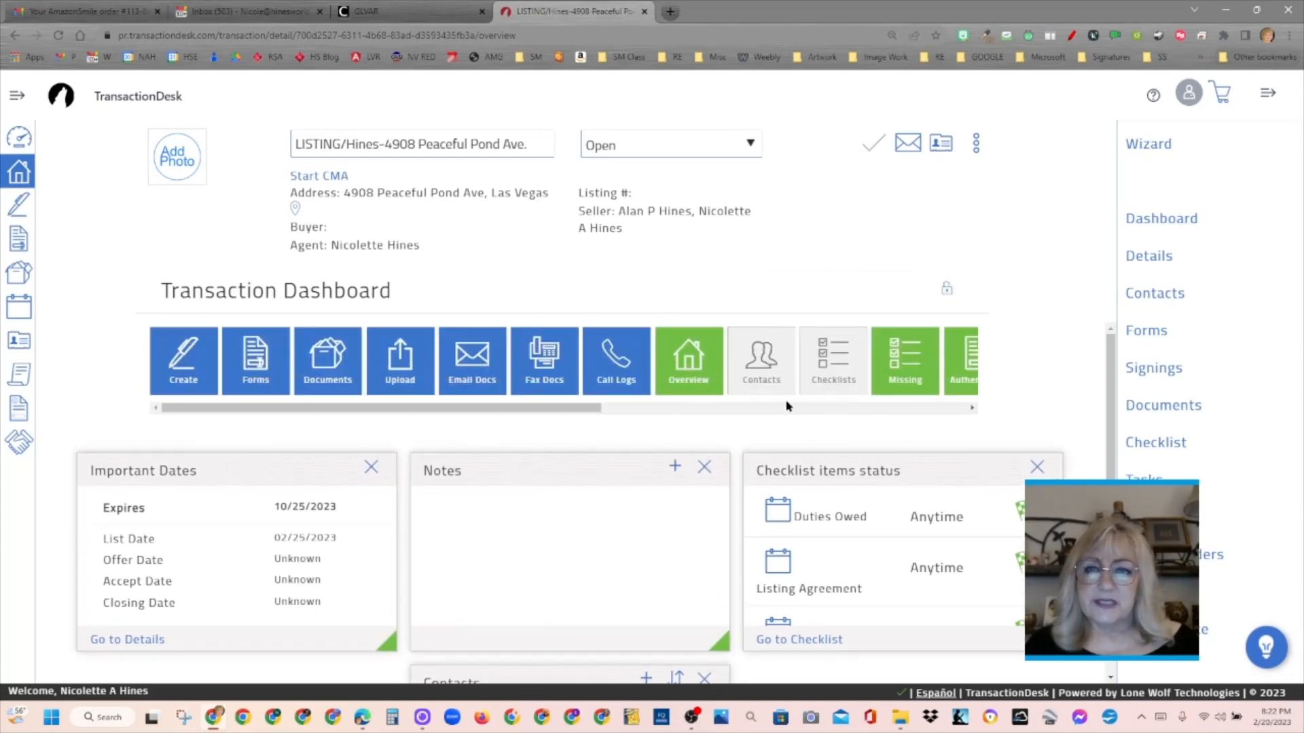
drag(529, 412, 901, 427)
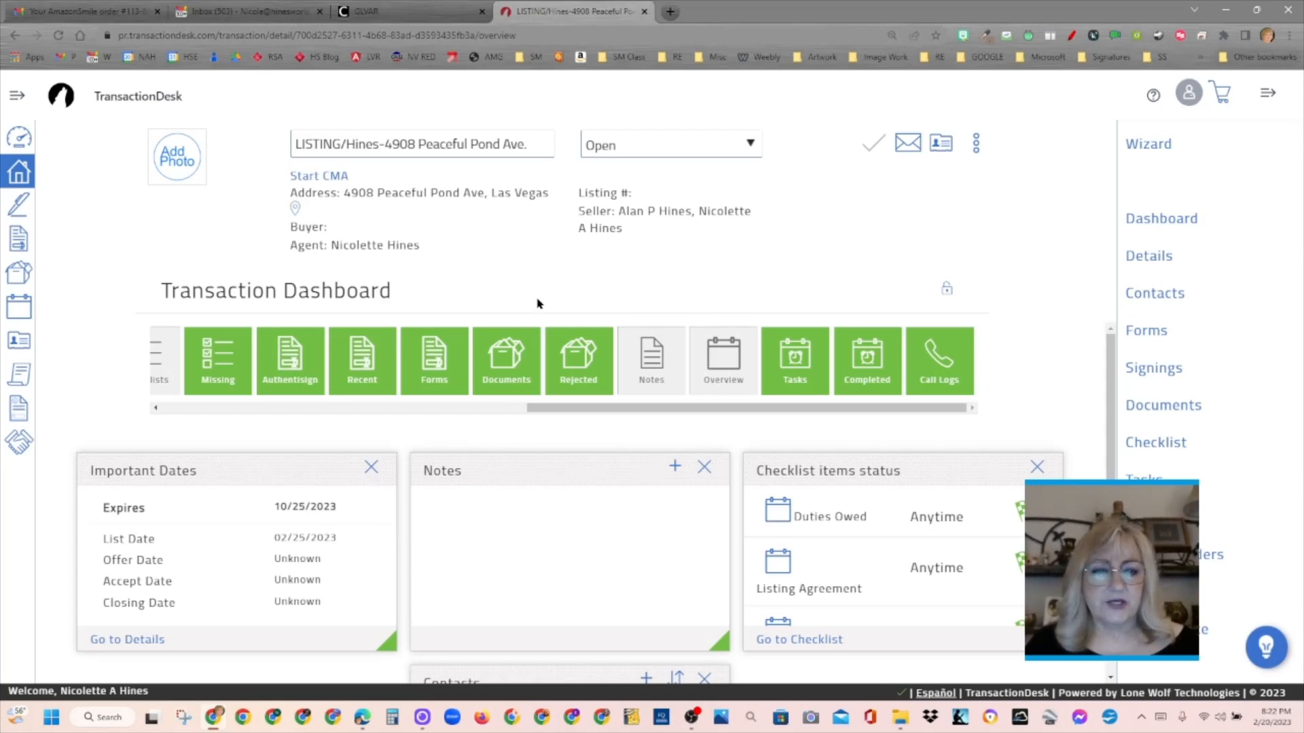
click(946, 288)
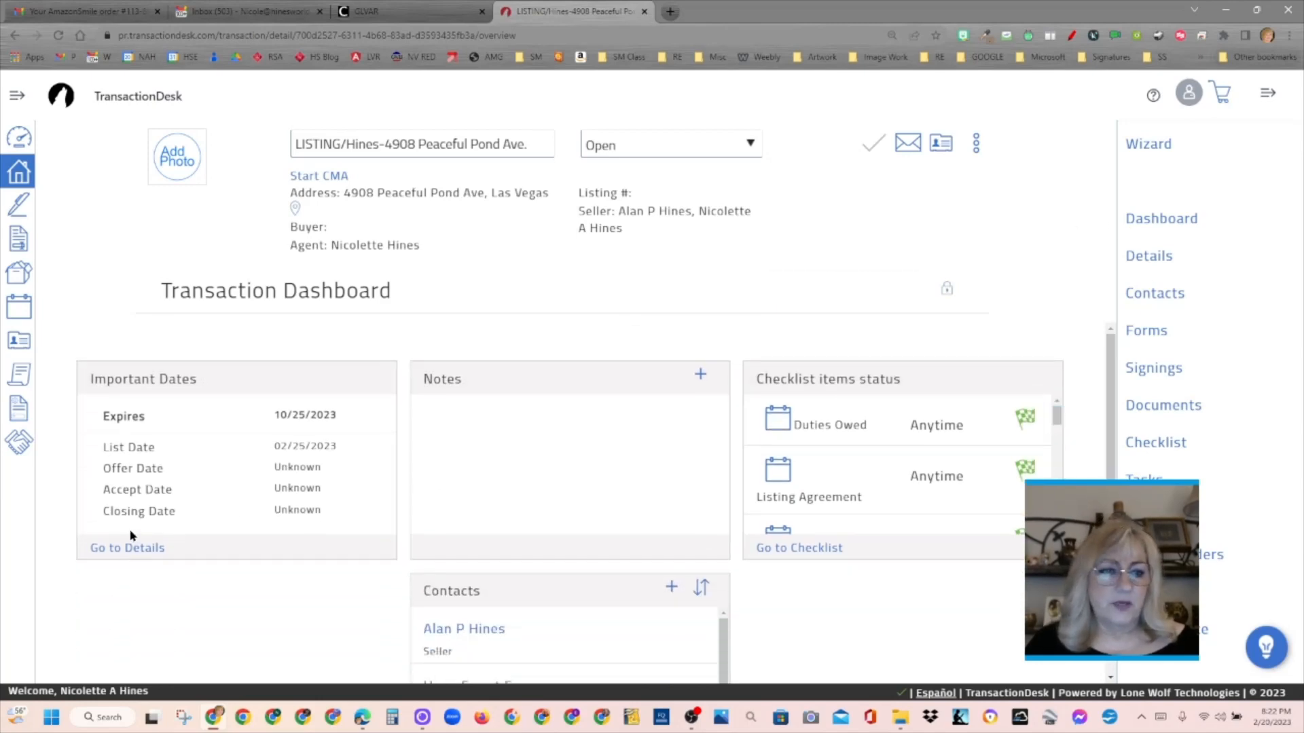
- Go from the dashboard to the transaction's details and look over the address and property information
click(128, 554)
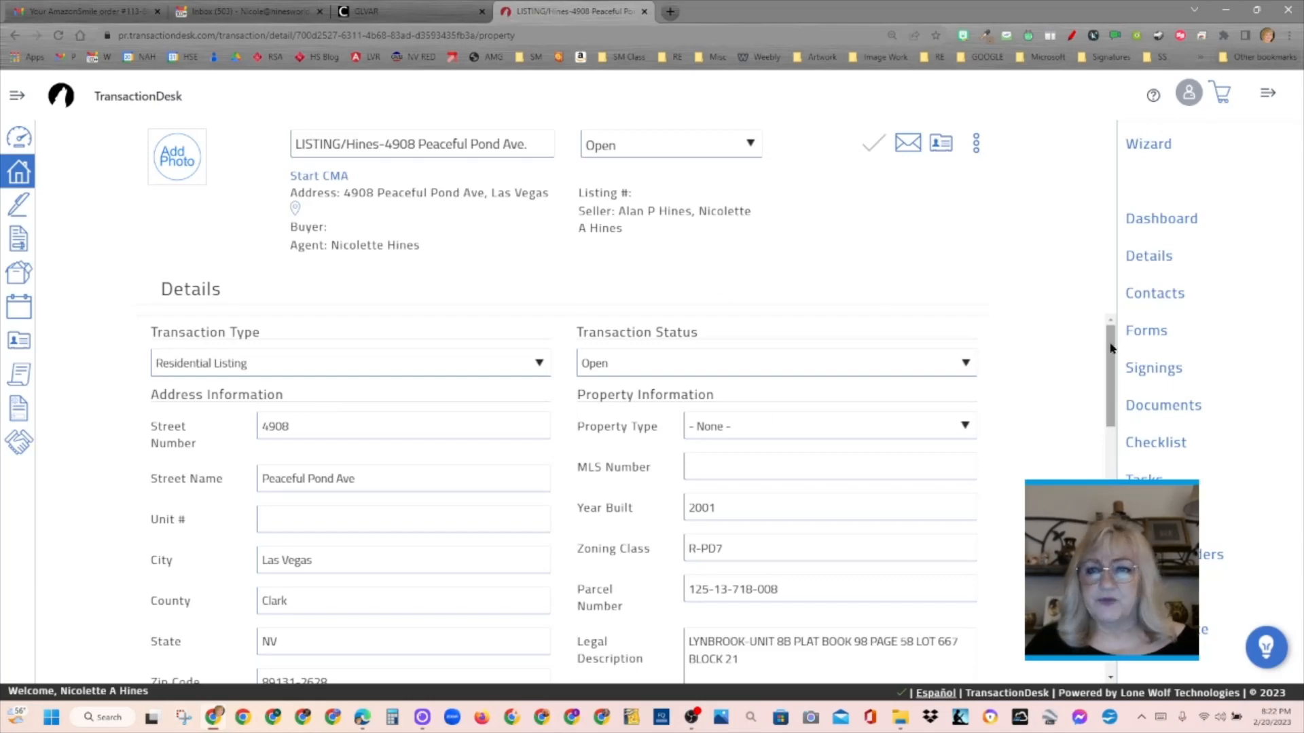
drag(1110, 353, 1074, 254)
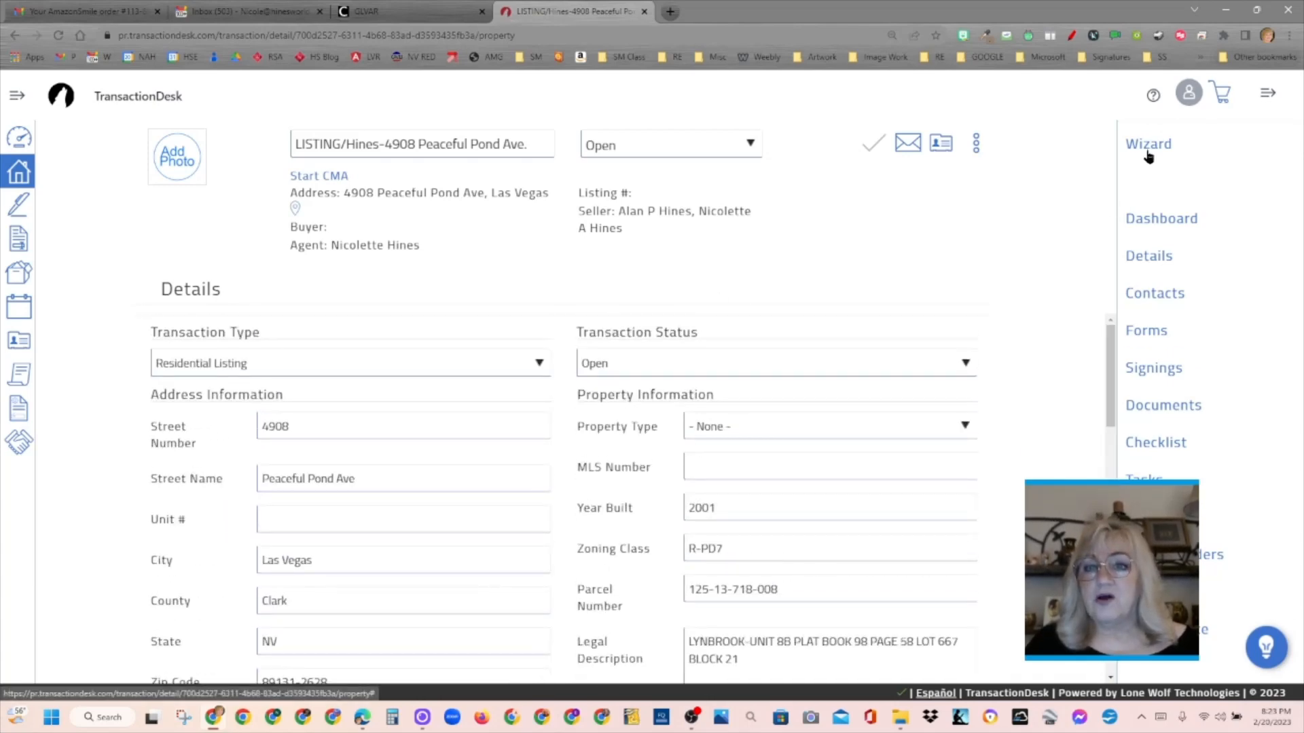
- Add and save a reference note on the transaction reading "Don't forget to ask the Seller about any smart features."
click(977, 143)
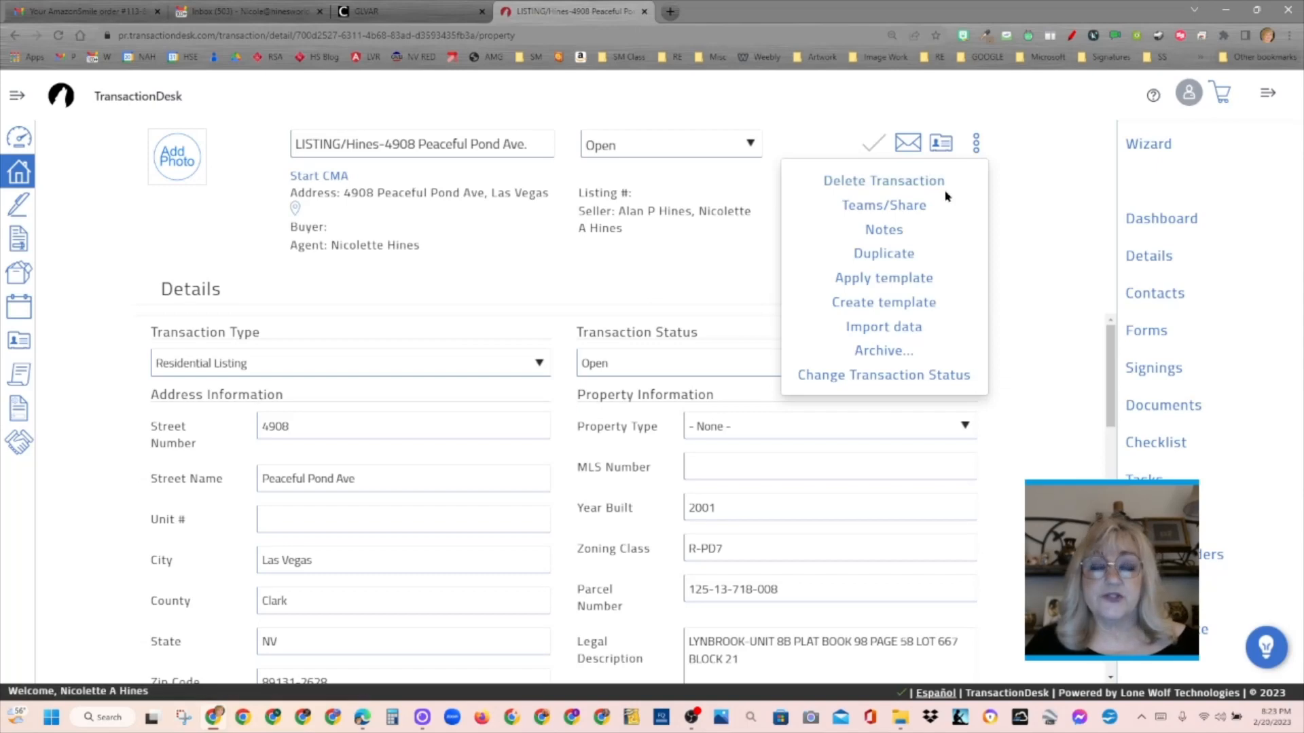
click(901, 237)
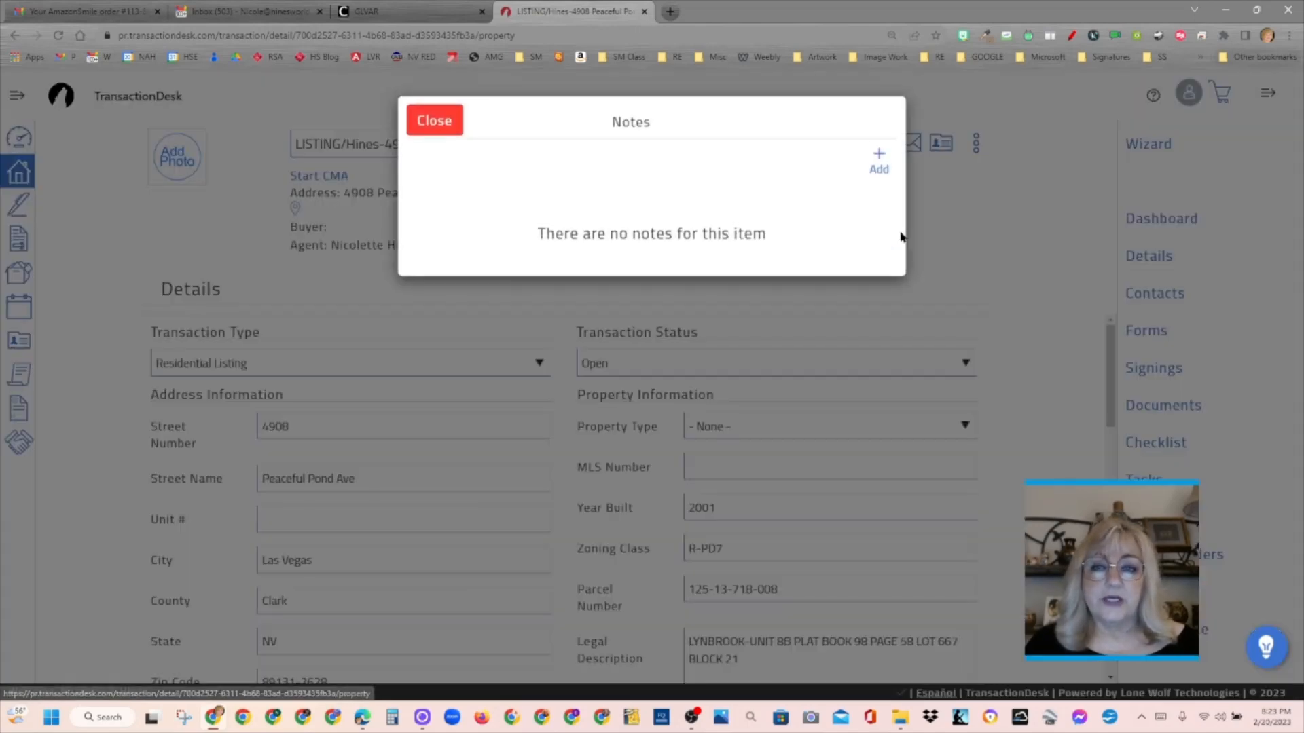
click(880, 158)
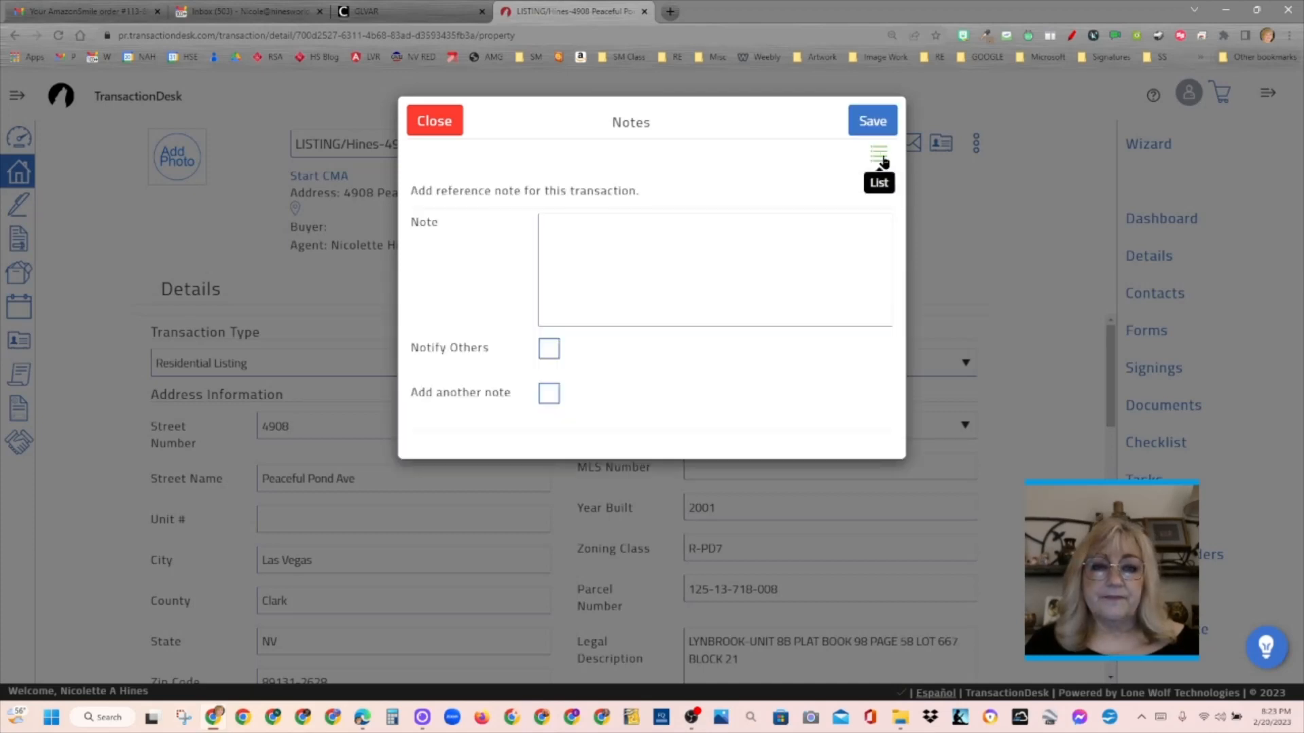
click(640, 243)
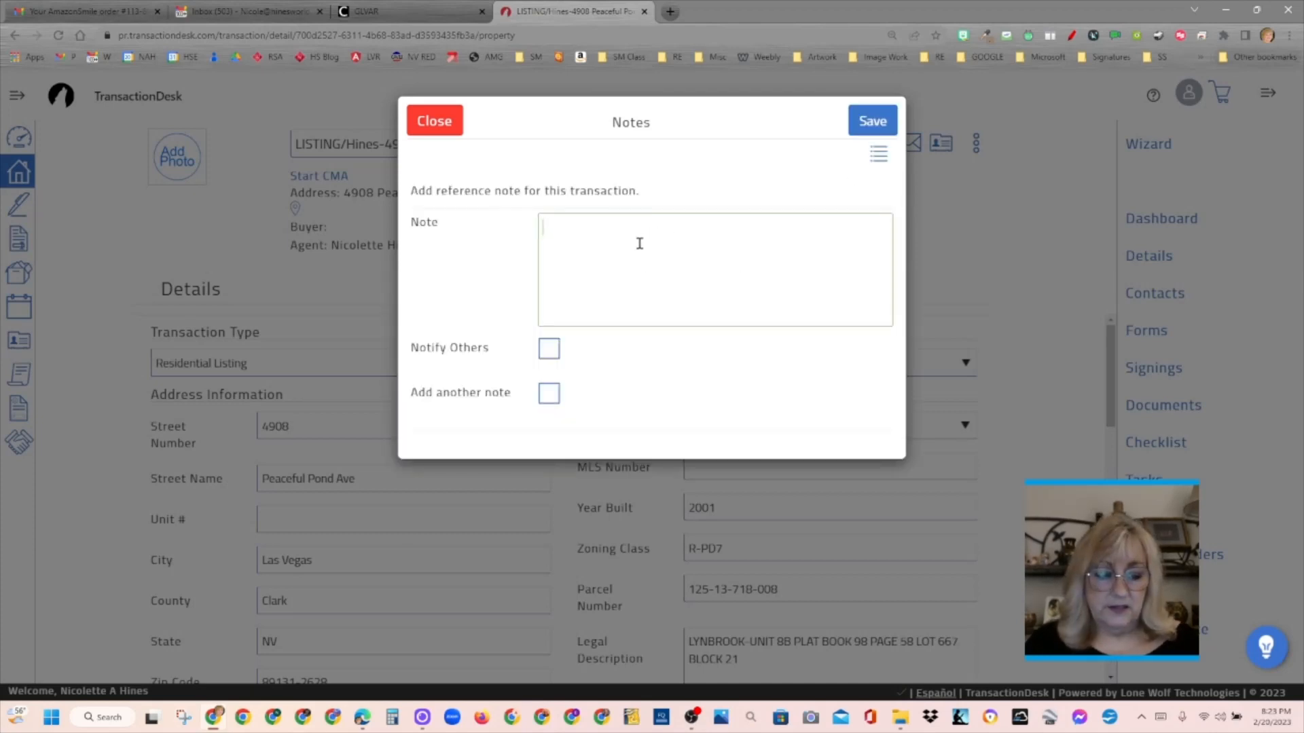
text(Don't for)
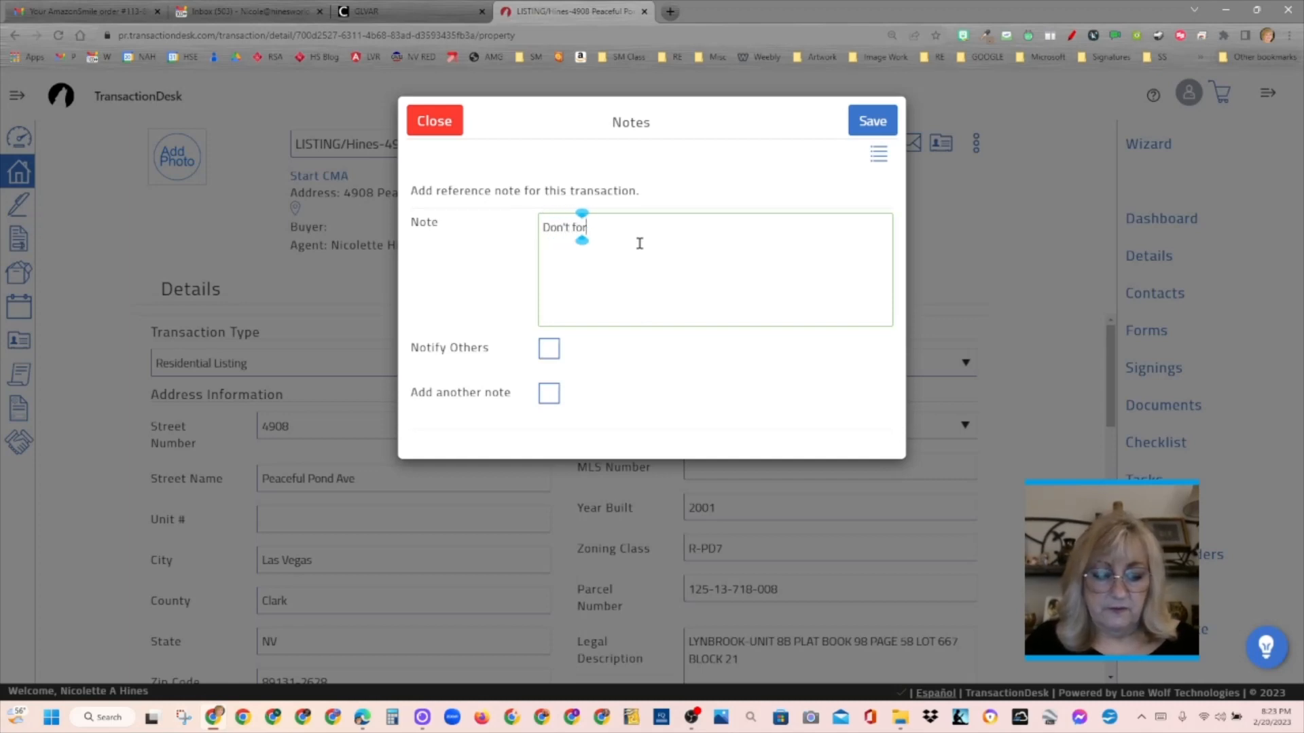
text(get to ask)
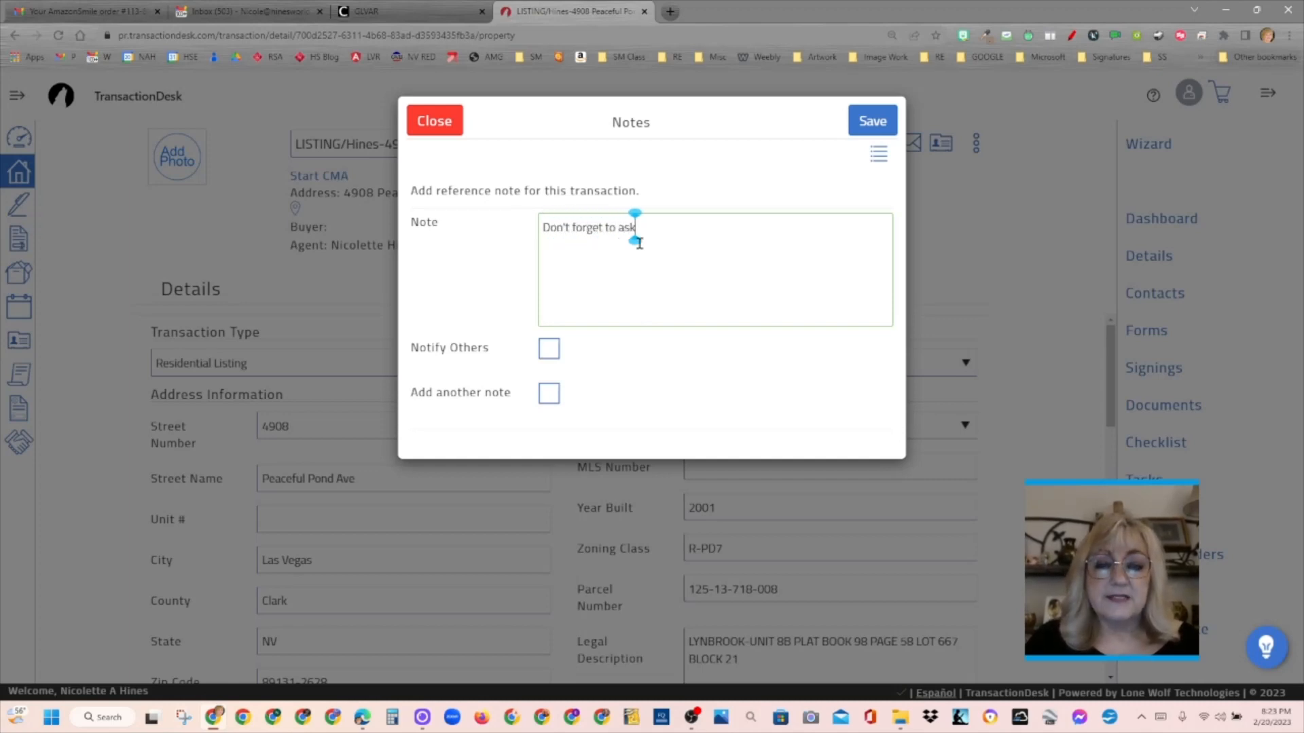
text( the Selle)
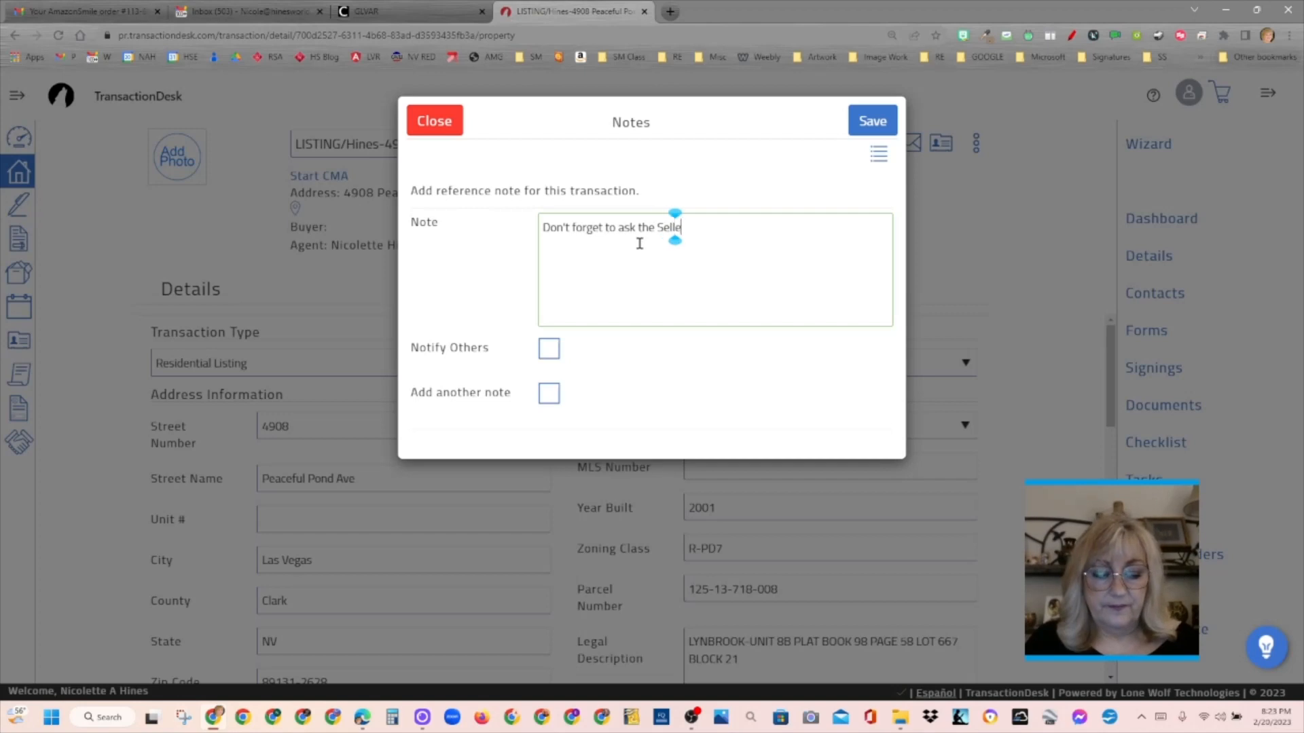
text(r about )
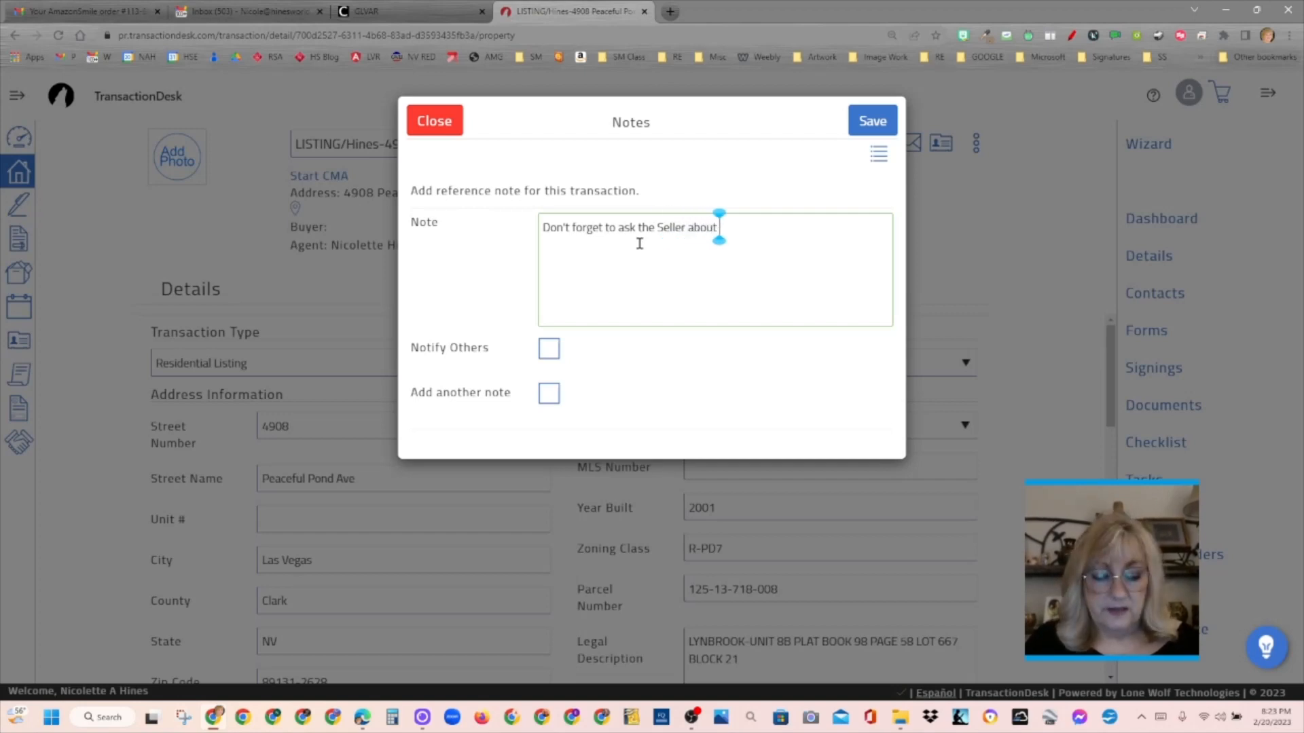
text(any)
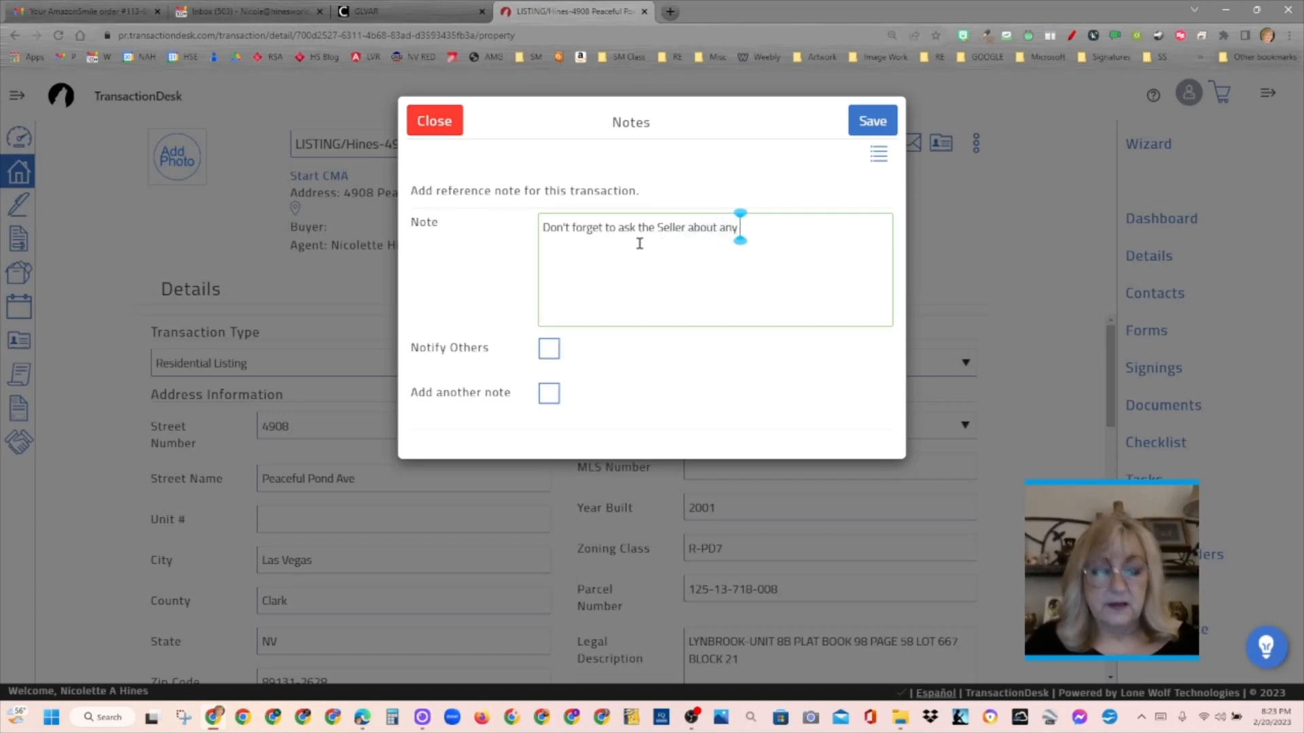
text( smart)
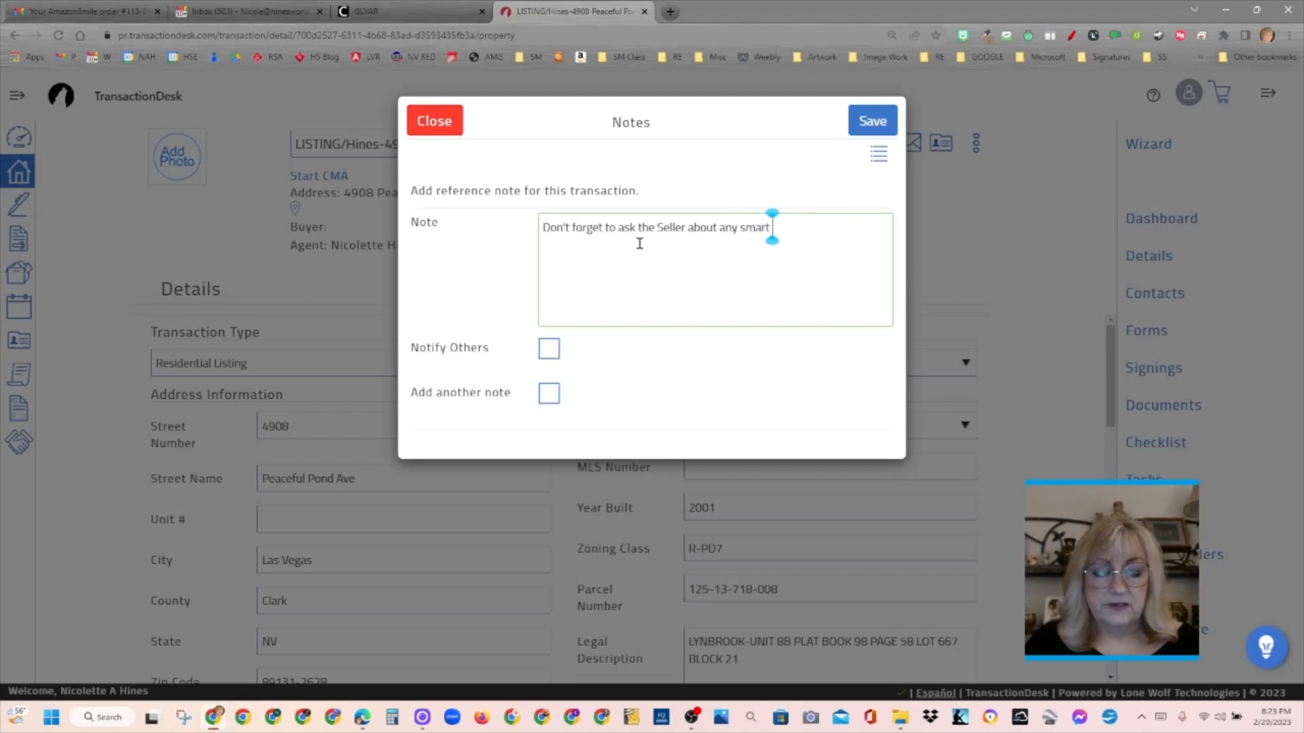
text( features.)
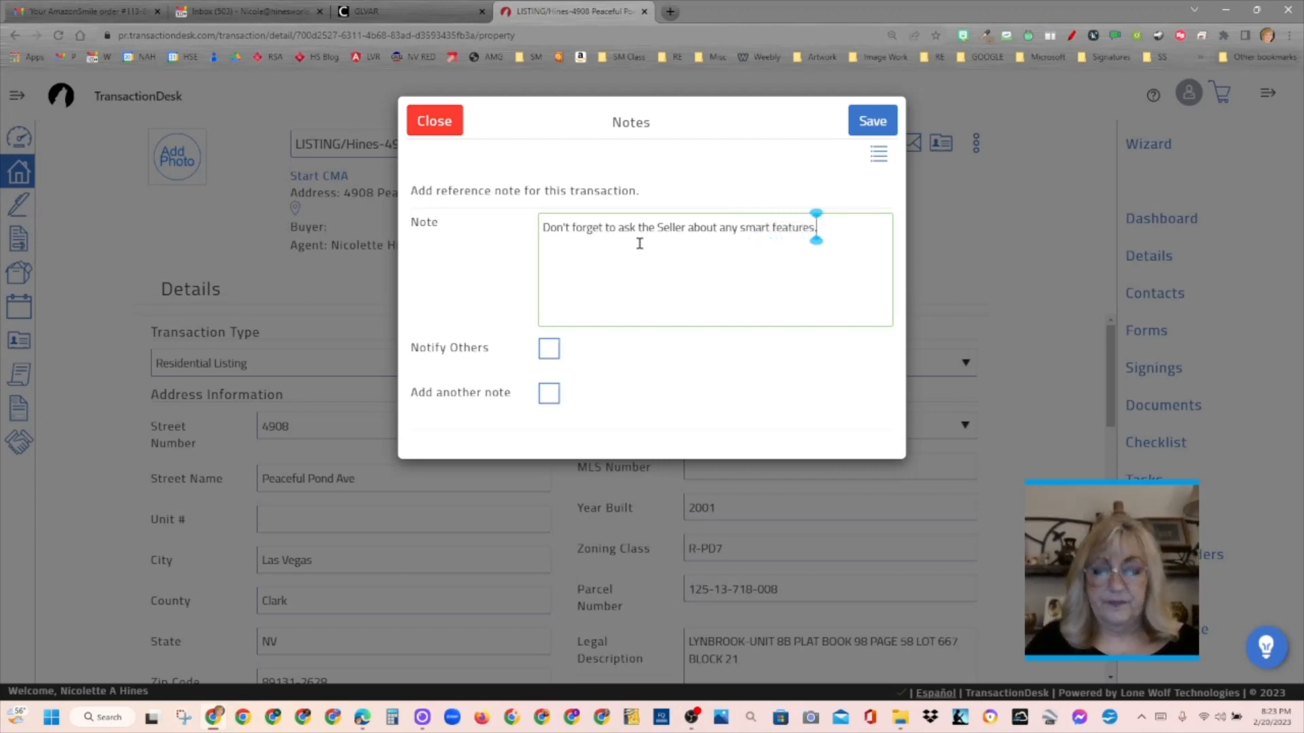
click(872, 125)
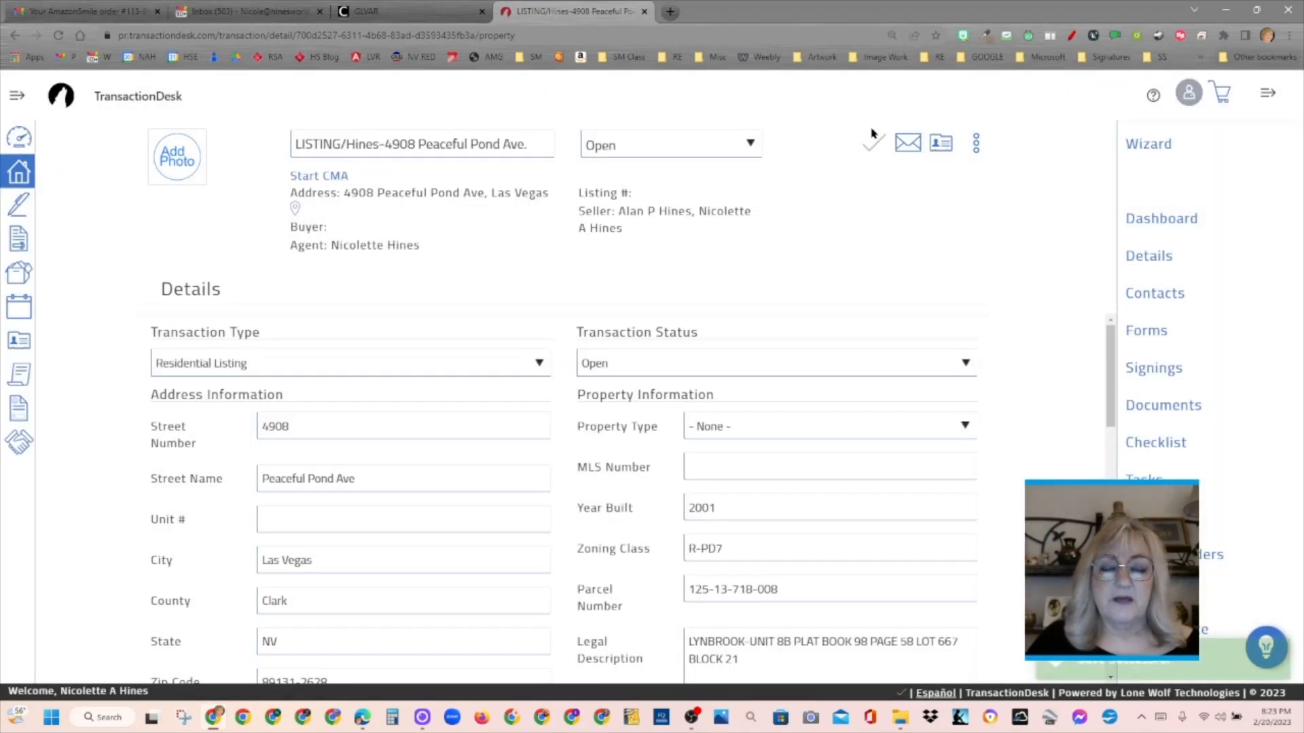
- Go to the Transaction Dashboard and add a second note reading "Test 123" through its Notes widget
click(1158, 220)
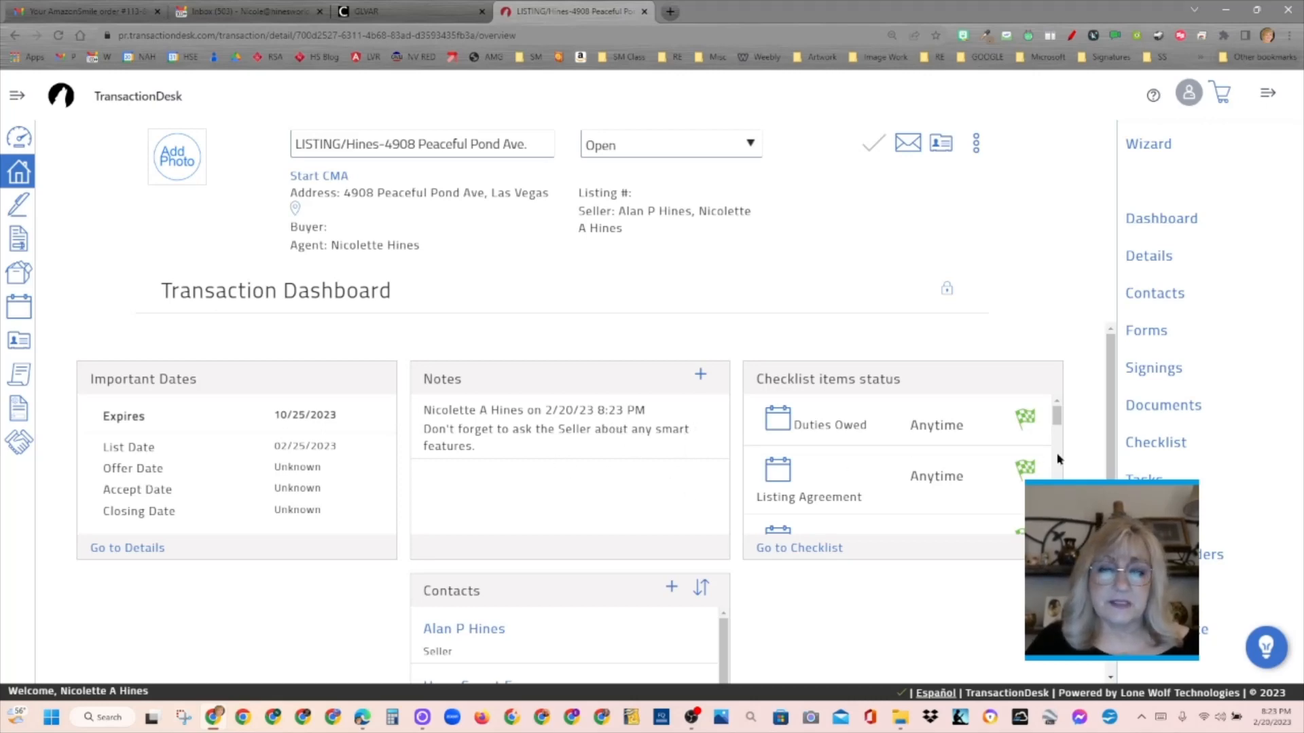
click(701, 377)
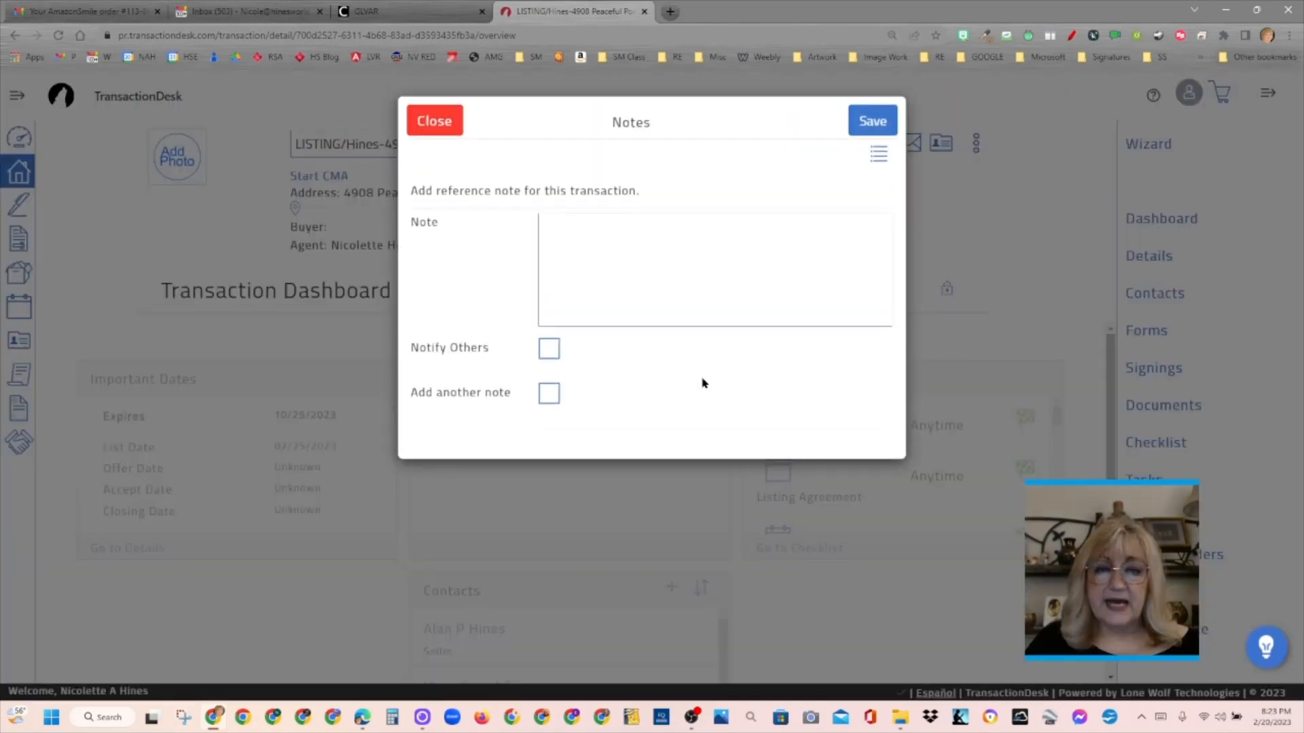
click(649, 256)
text(Te)
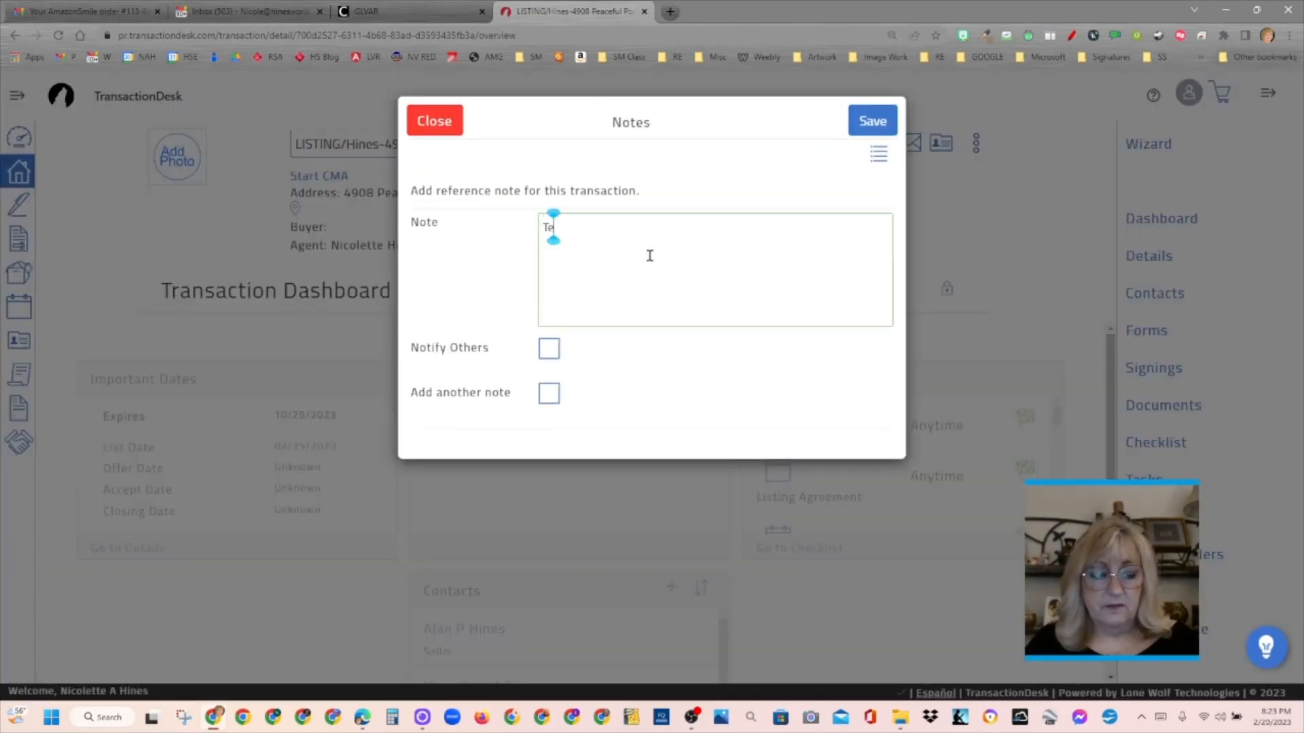
text(st 123)
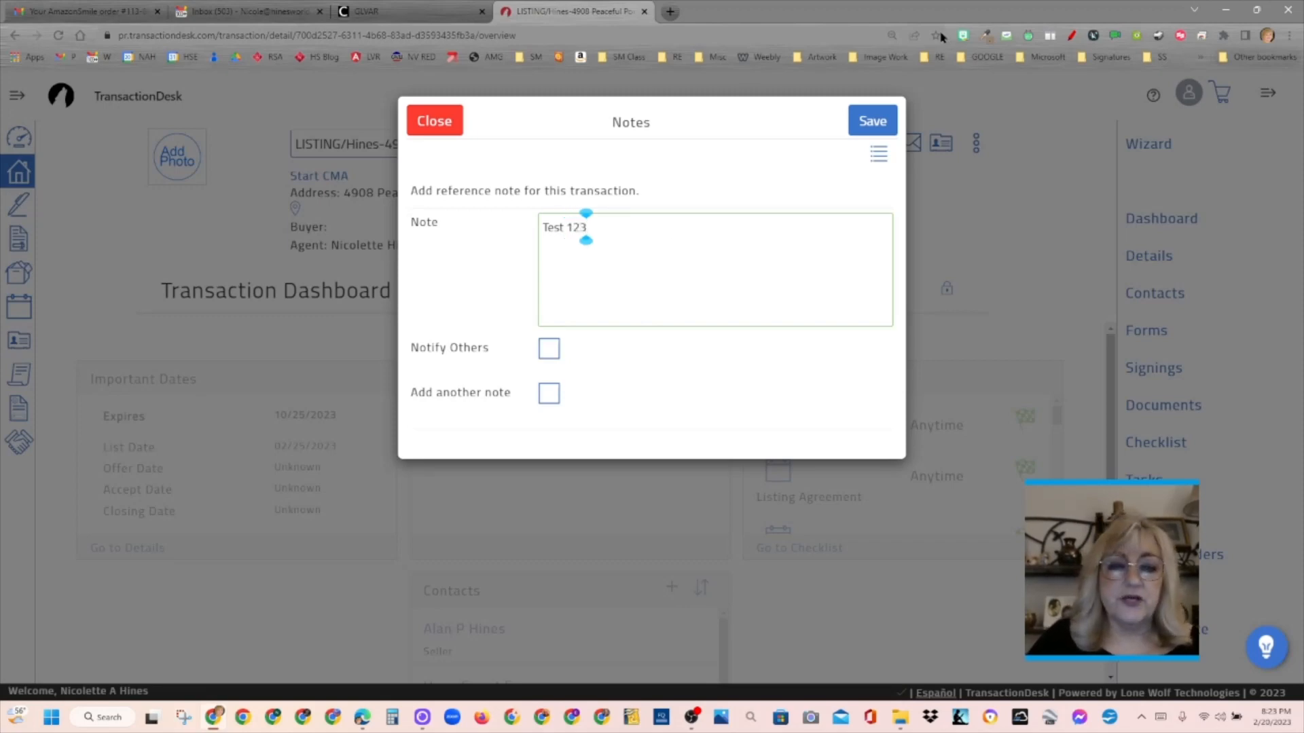
click(876, 121)
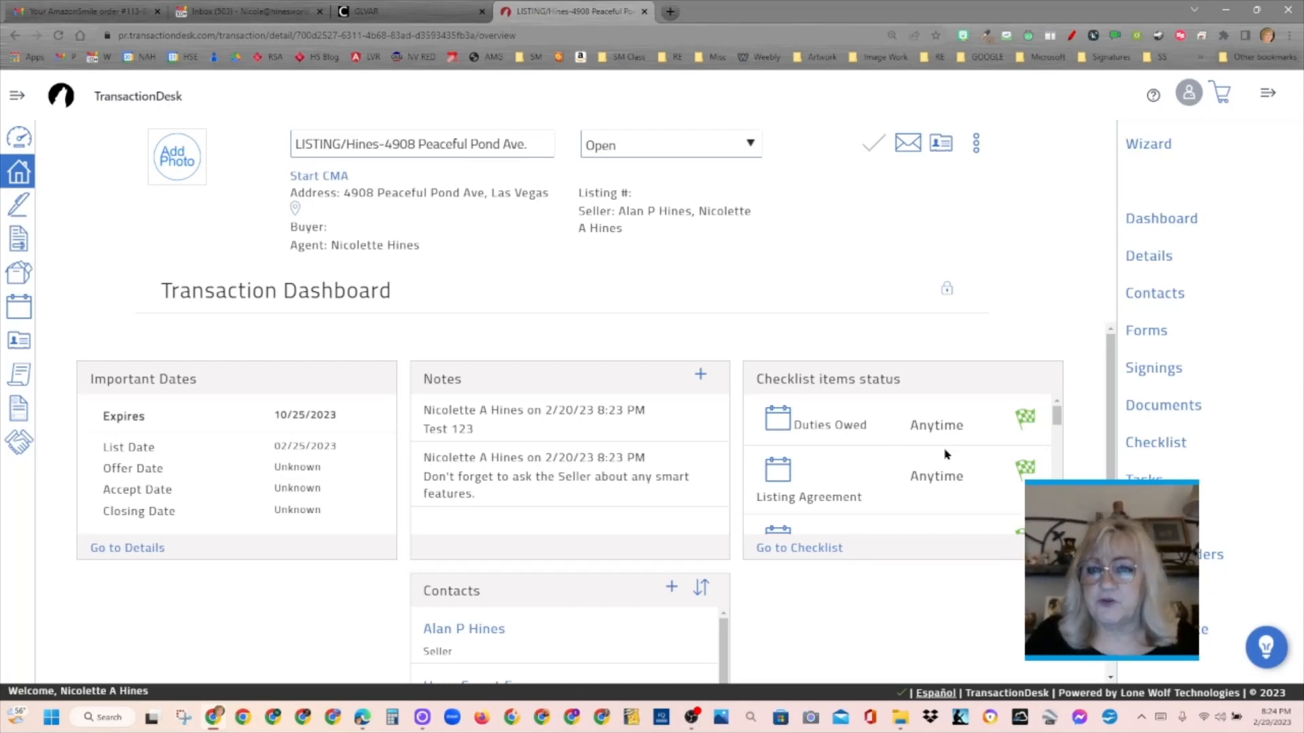
drag(1057, 417, 1065, 392)
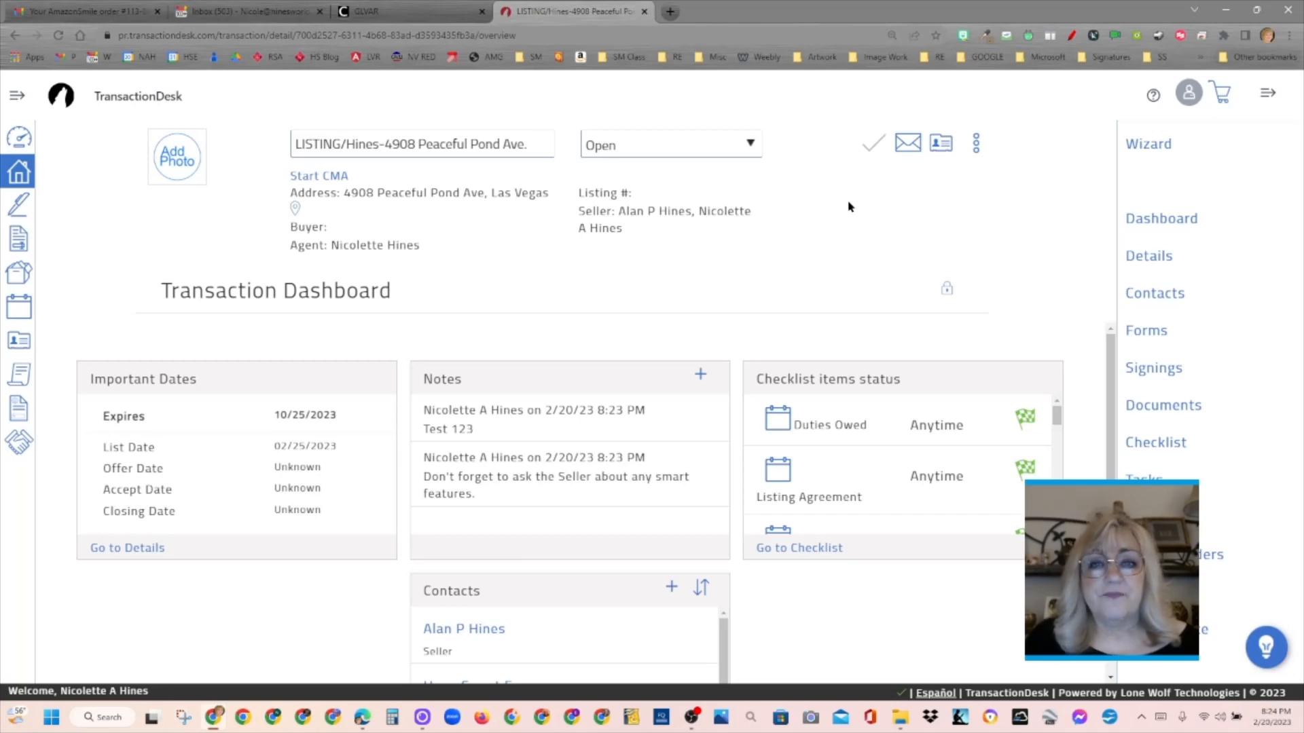
click(980, 151)
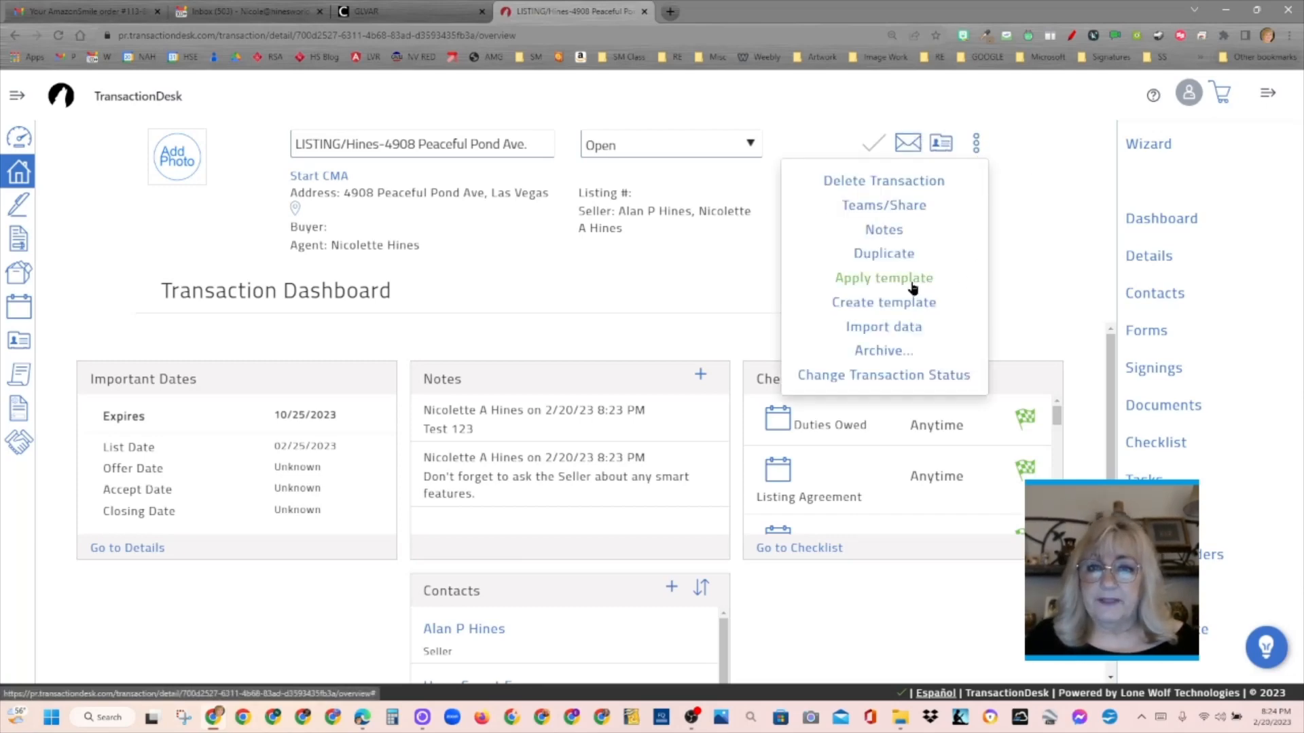
click(1040, 296)
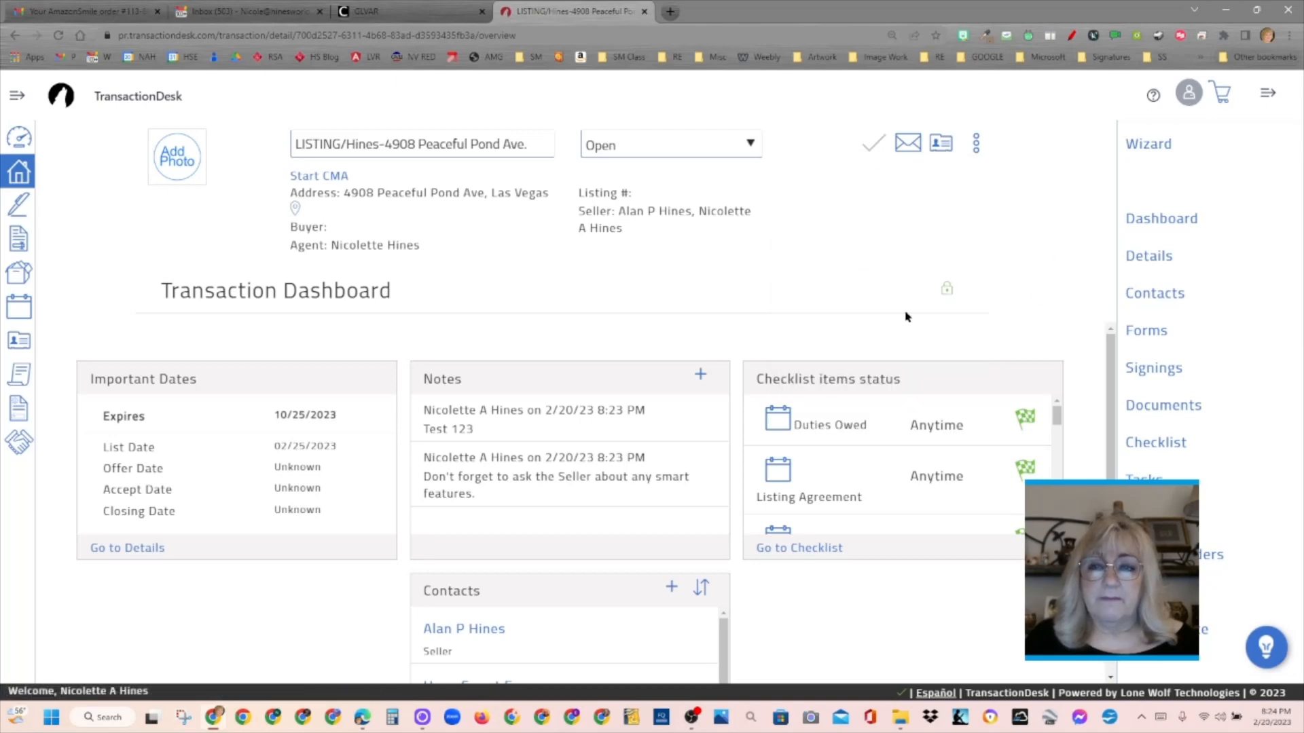